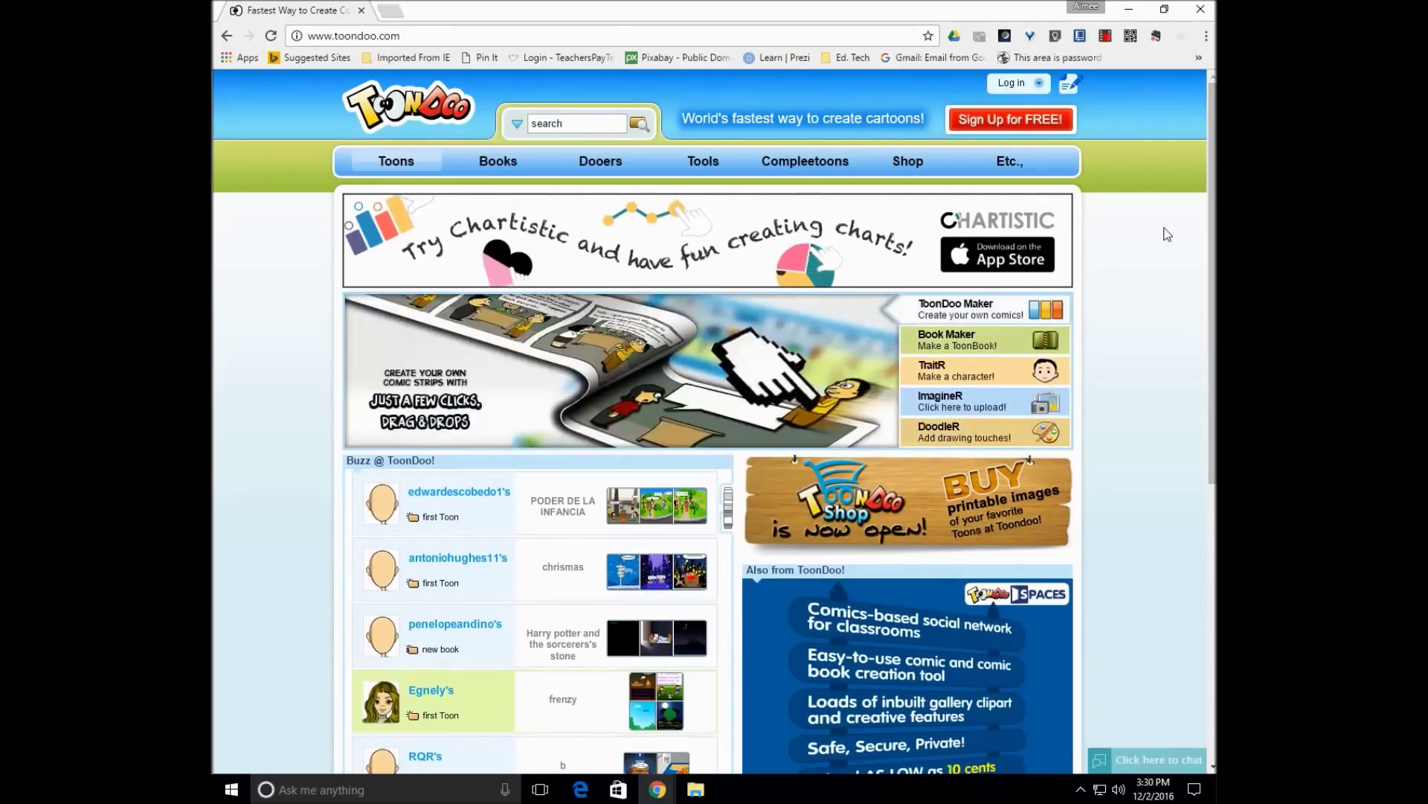
- Register a free public ToonDoo account through Sign Up for FREE
scroll(1215, 161, down, 3)
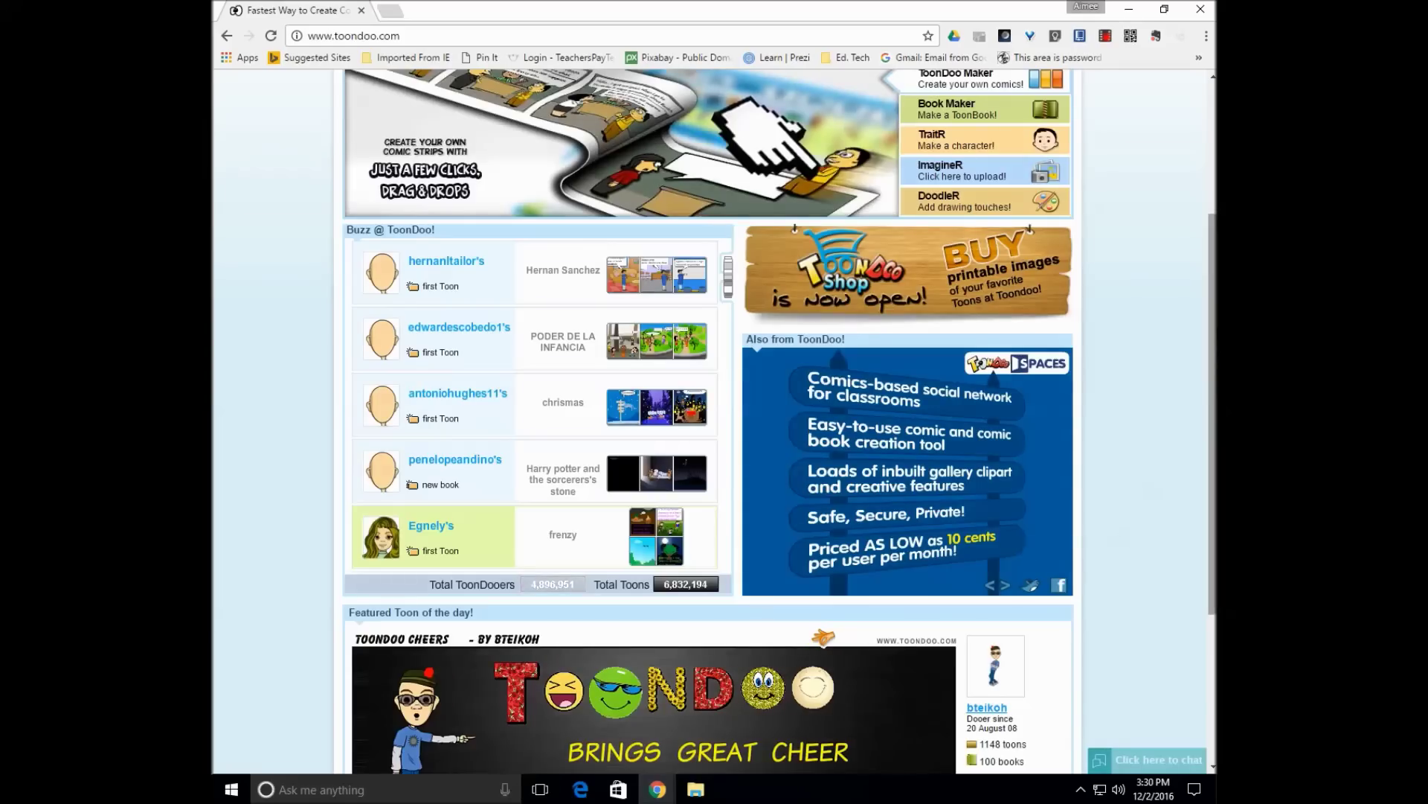
scroll(1026, 548, up, 3)
click(1051, 132)
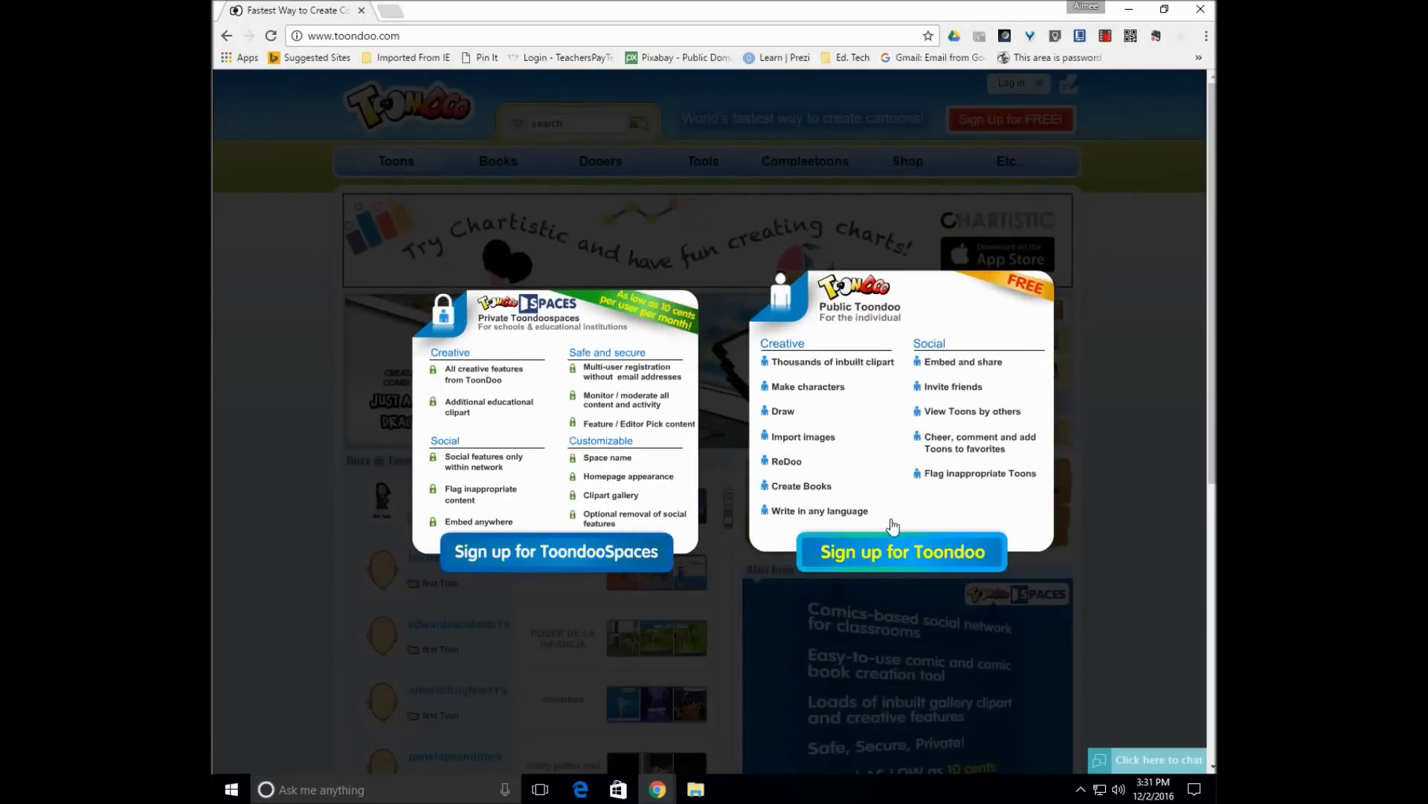
click(902, 551)
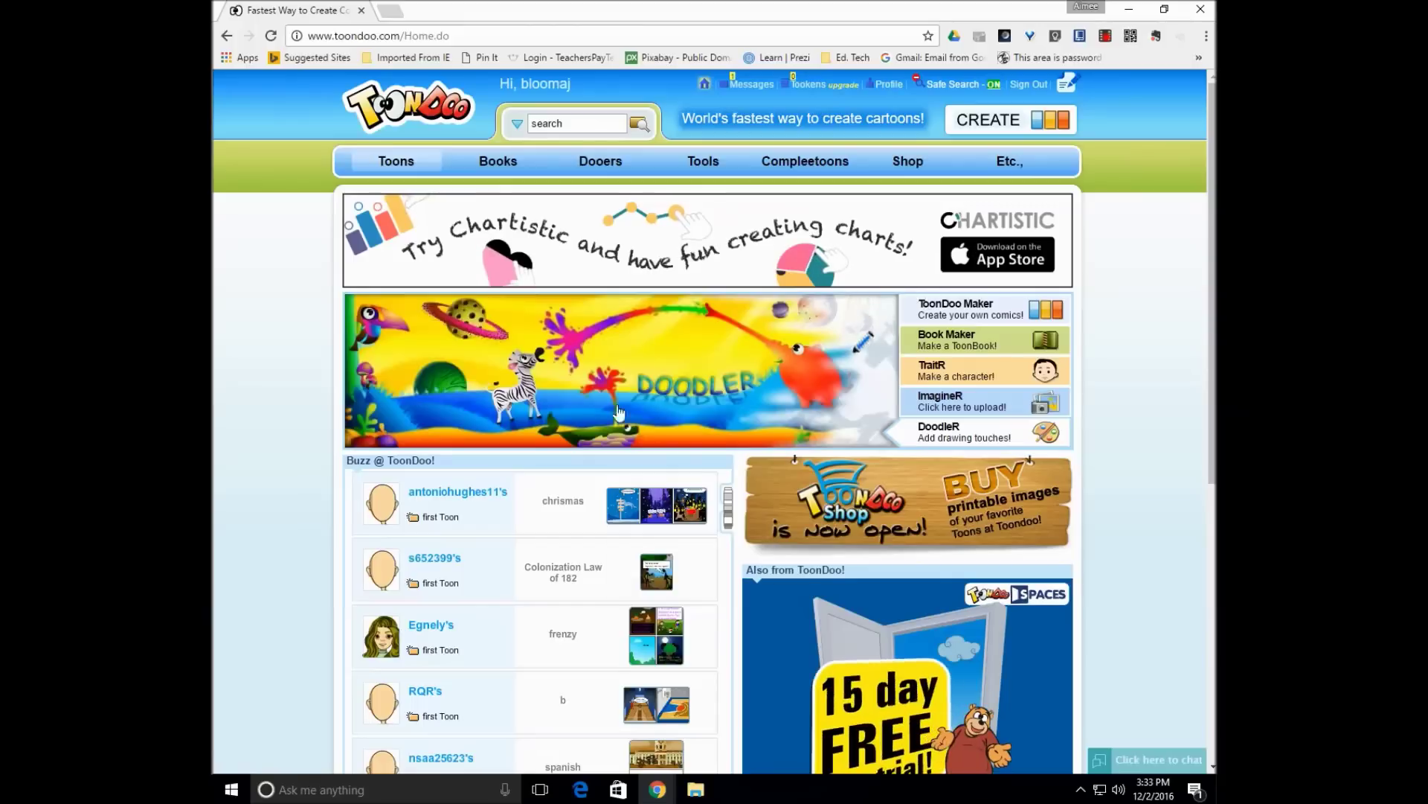
- Start a new toon from the Toons menu with the three-panel horizontal layout
mouse_move(413, 170)
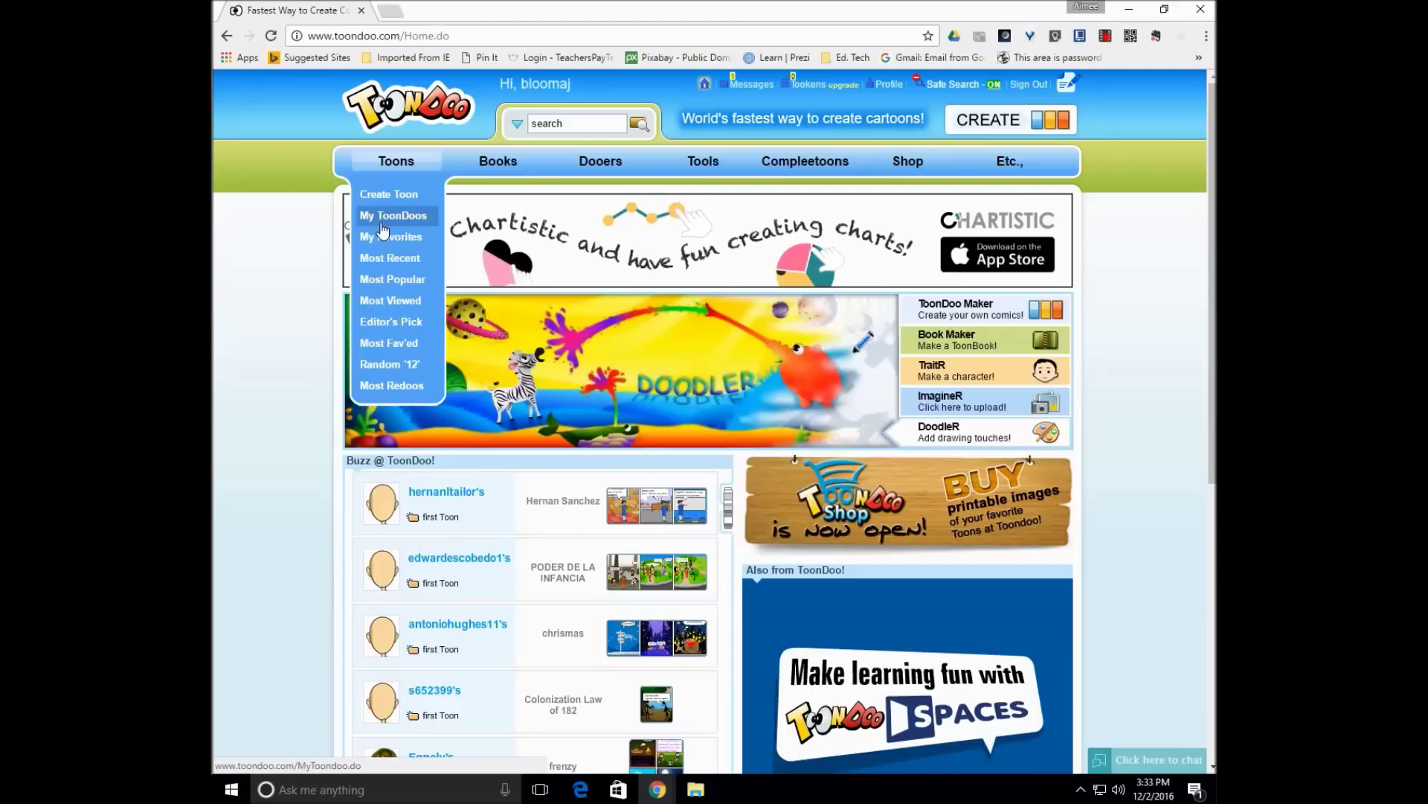
click(411, 194)
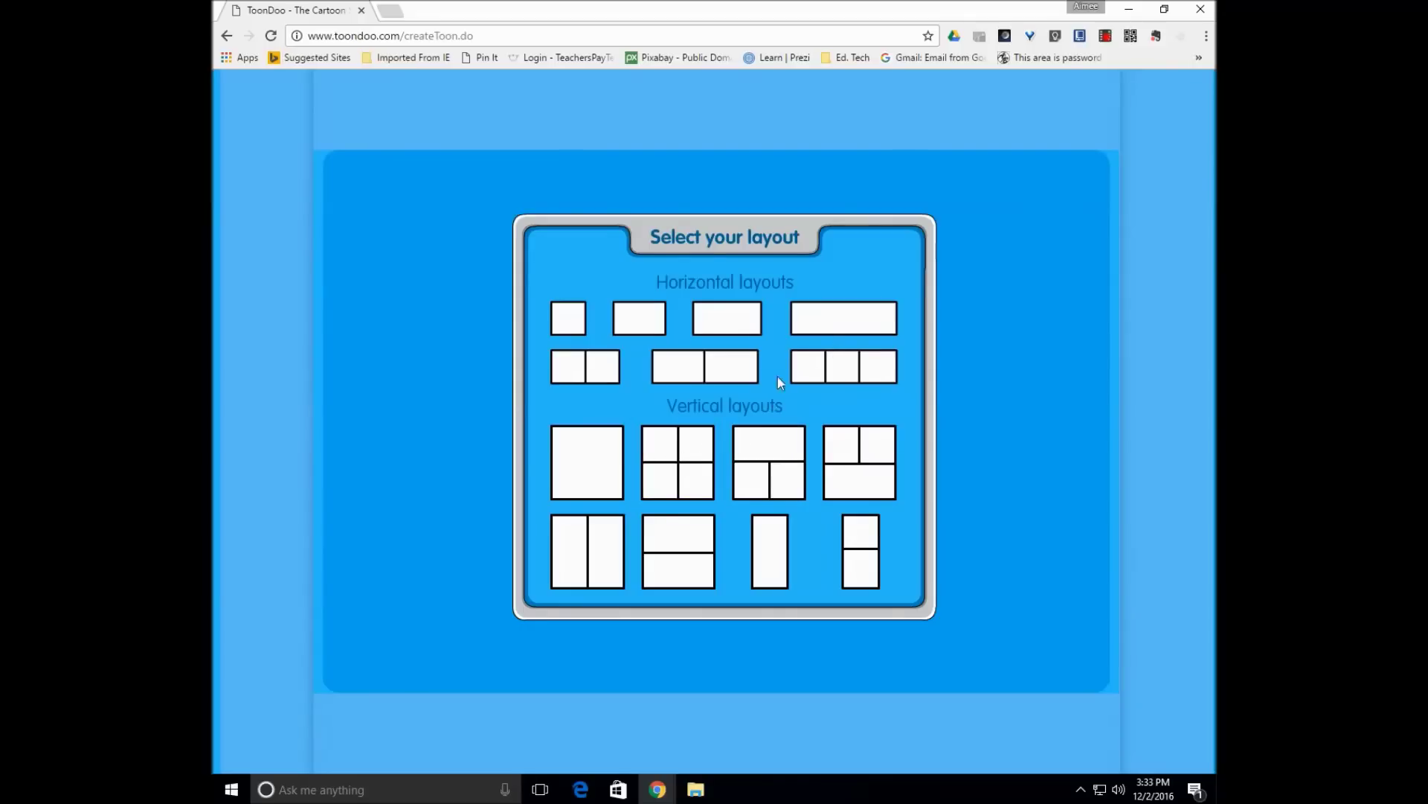
click(883, 362)
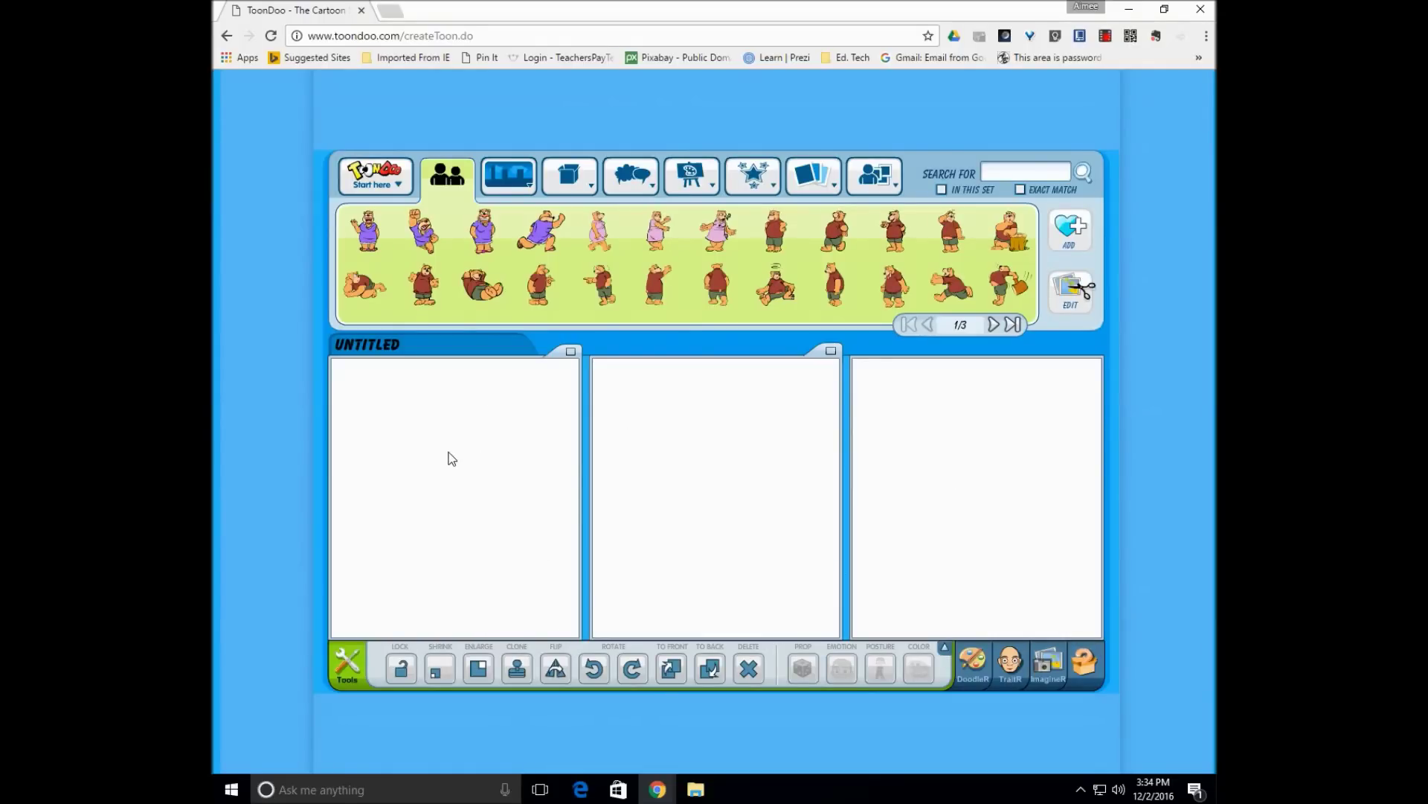
- Set the indoor office scene as the first panel's background
click(506, 190)
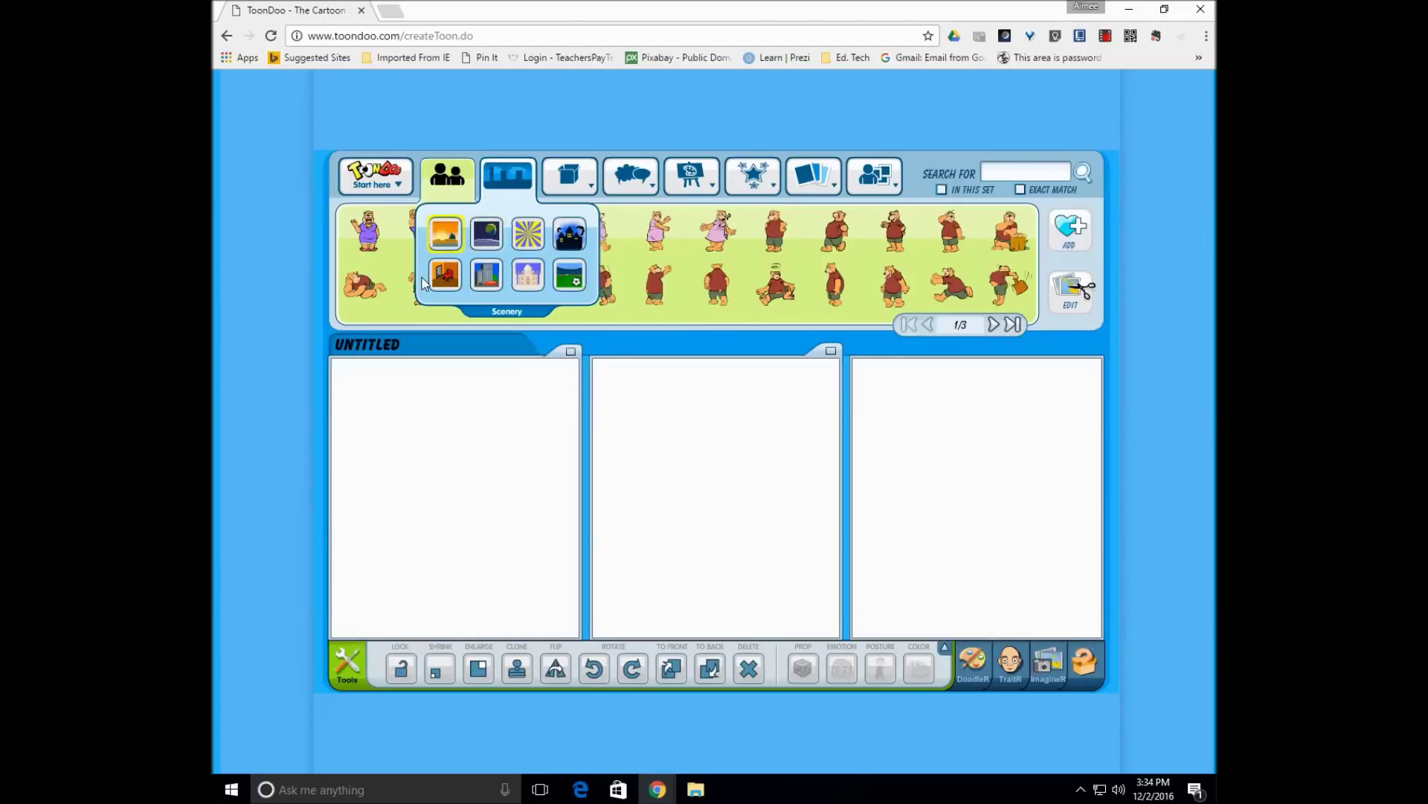
mouse_move(509, 186)
click(446, 277)
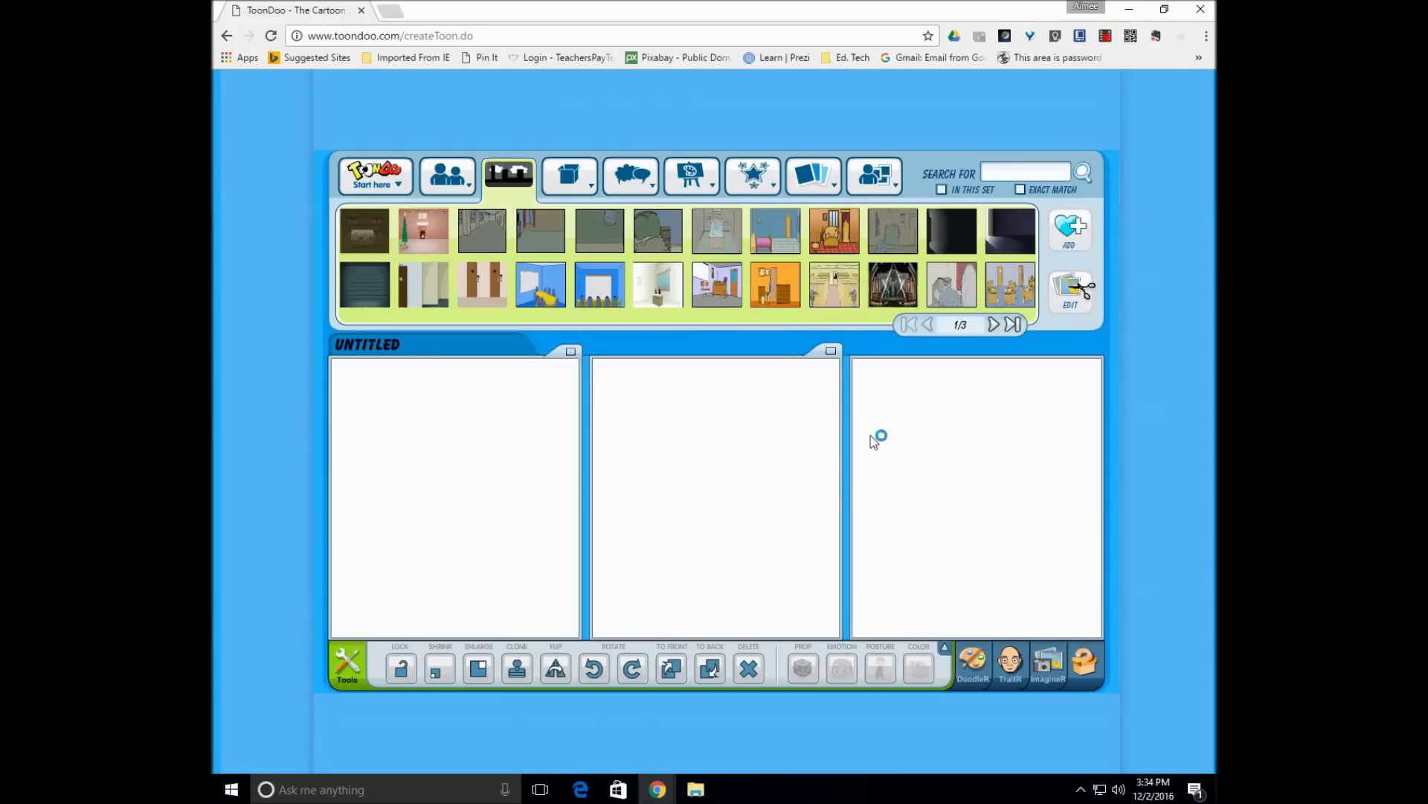
drag(711, 294, 461, 521)
mouse_move(727, 189)
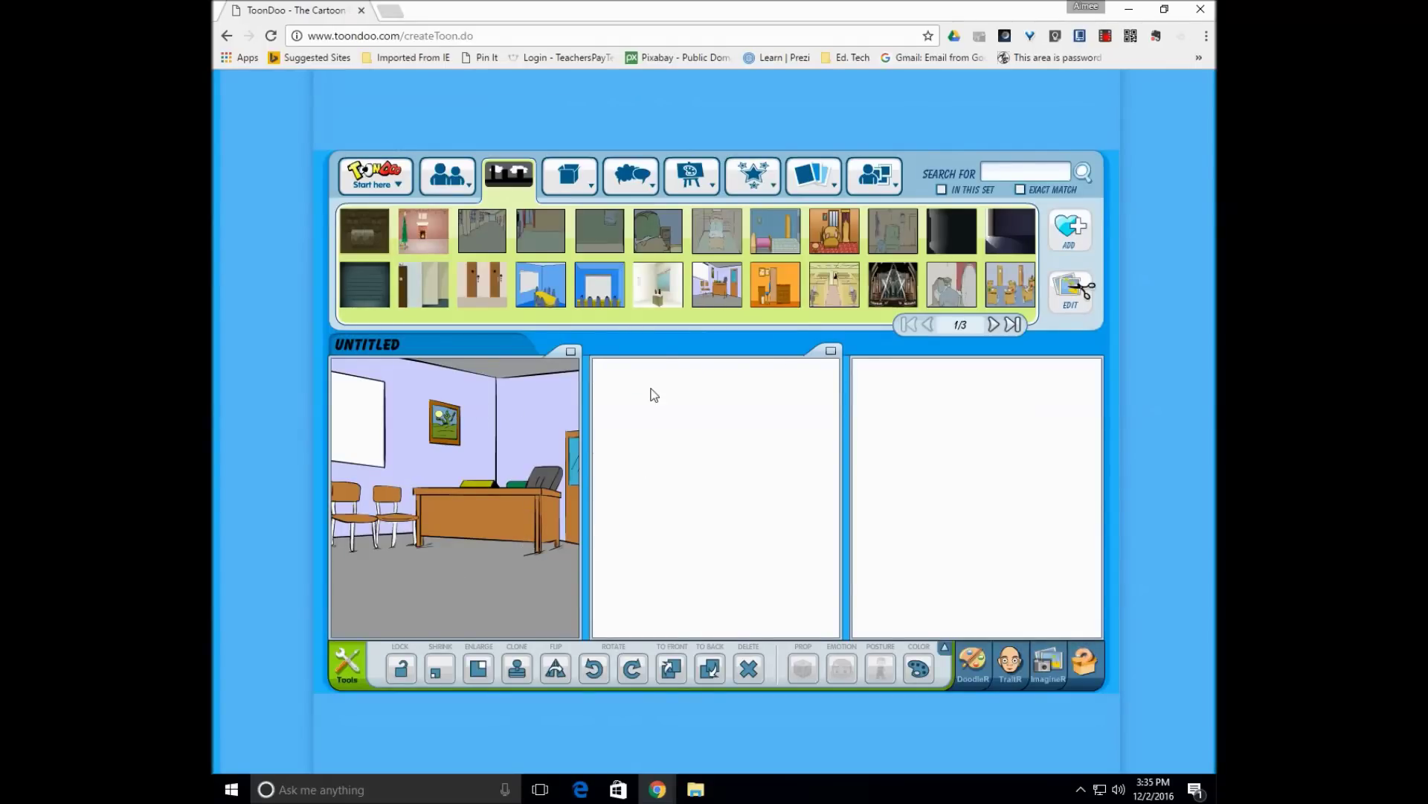
- Add the girl in a red dress from page 3 of Kids characters to panel one
mouse_move(481, 210)
mouse_move(436, 181)
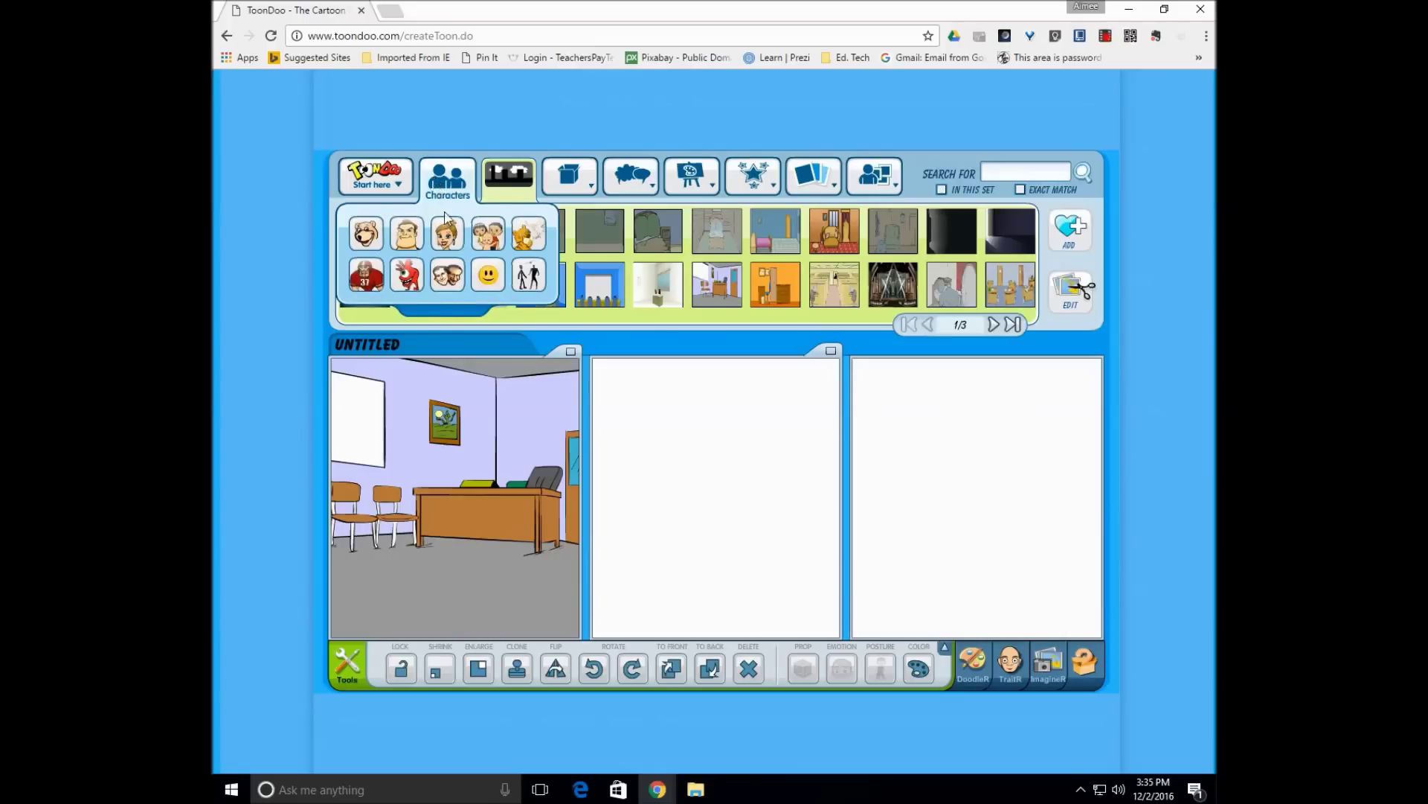
click(489, 242)
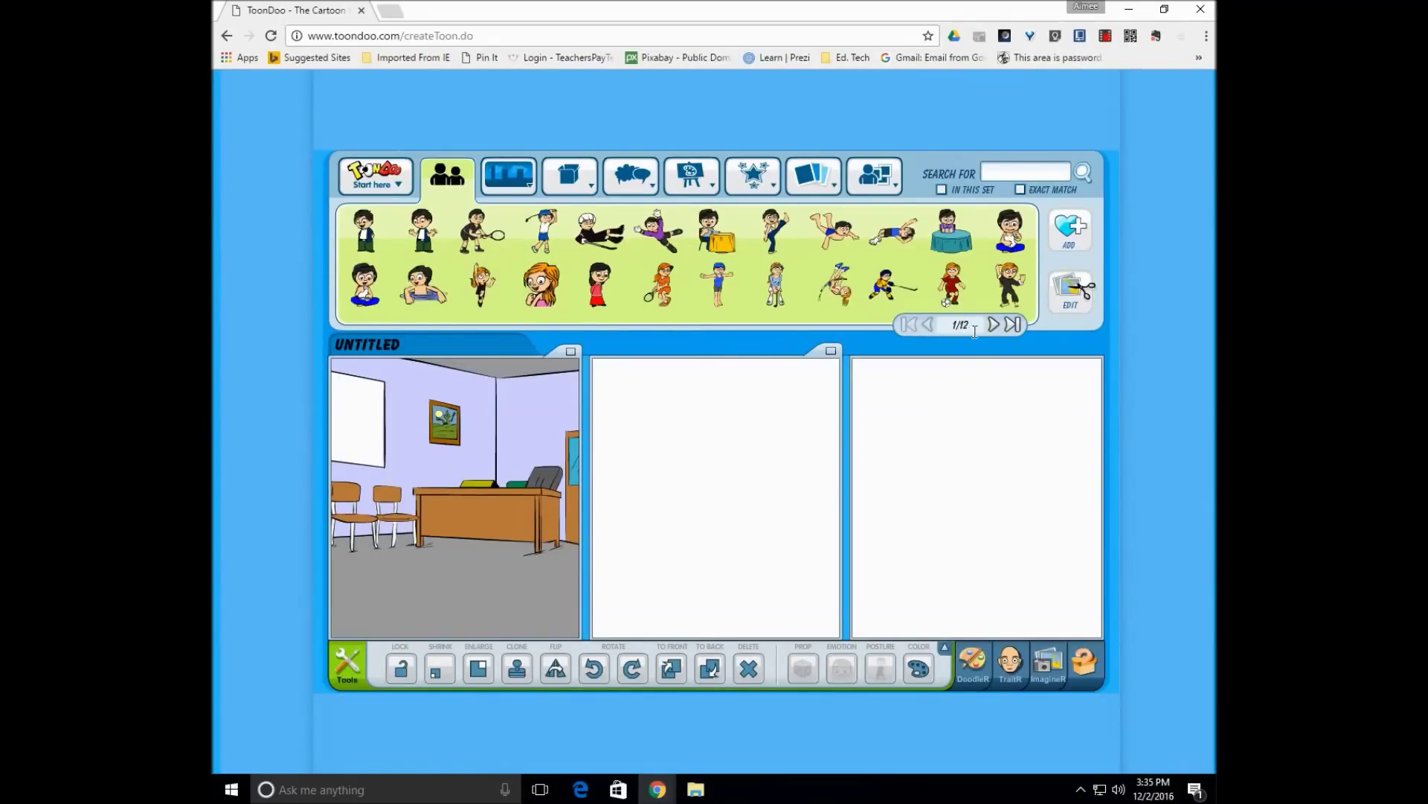
click(993, 325)
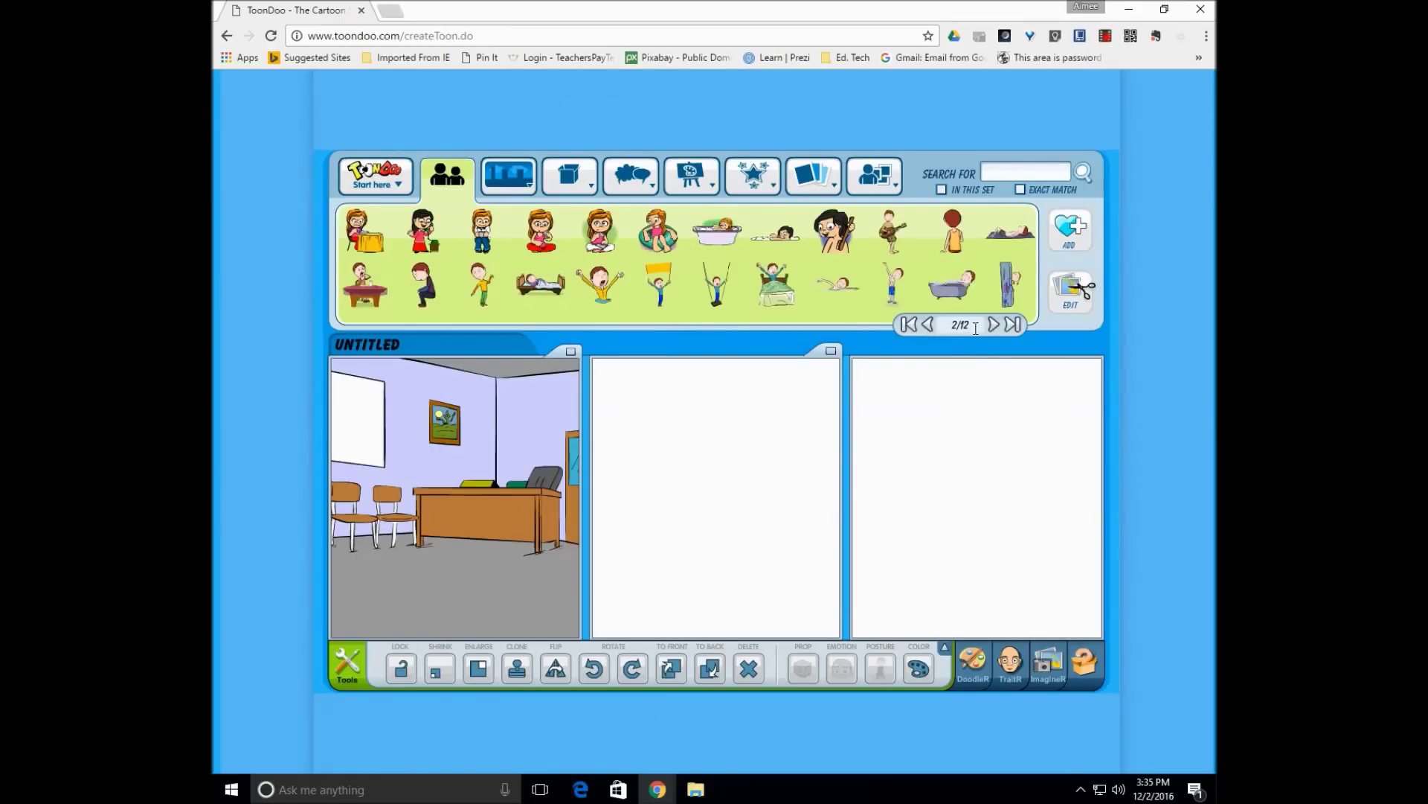
click(994, 328)
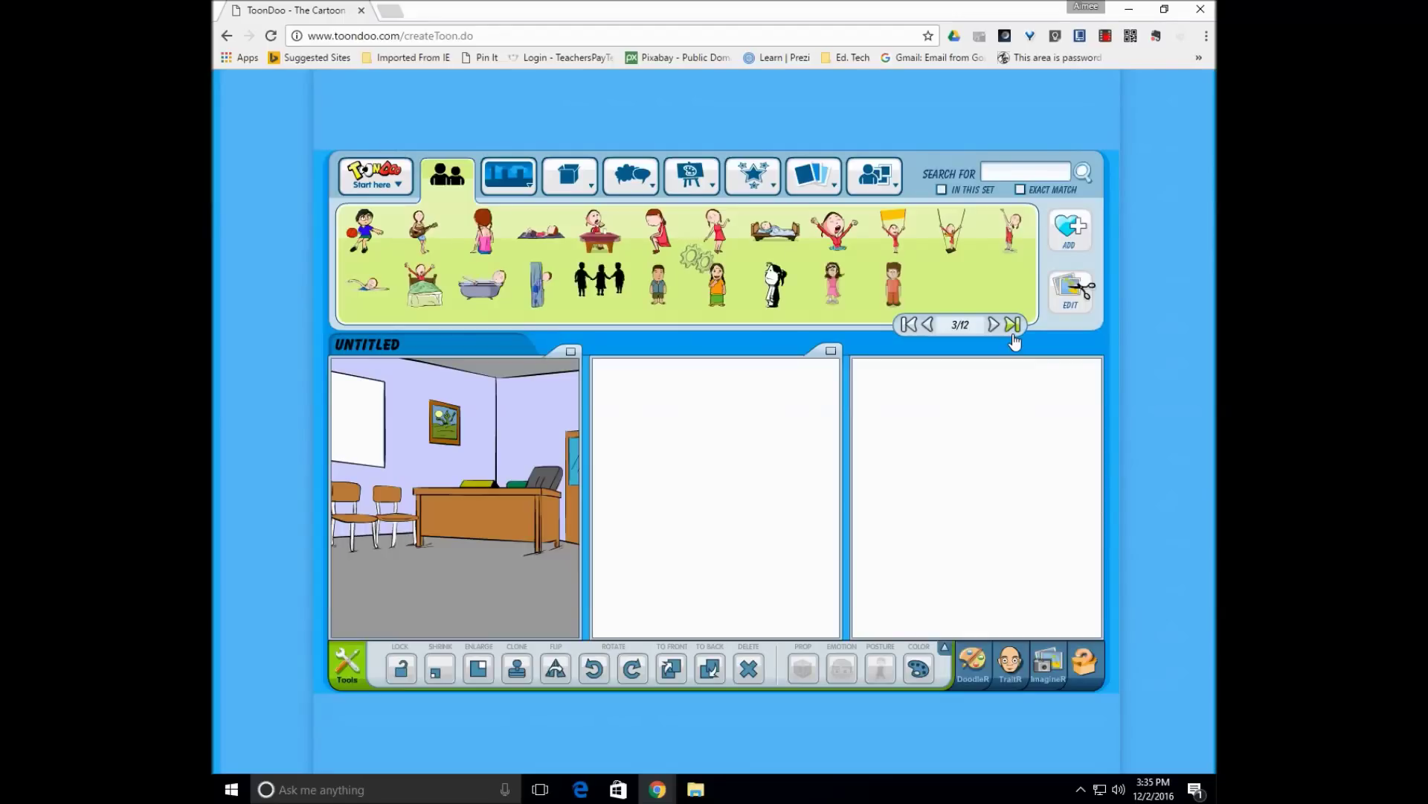
drag(715, 232, 508, 508)
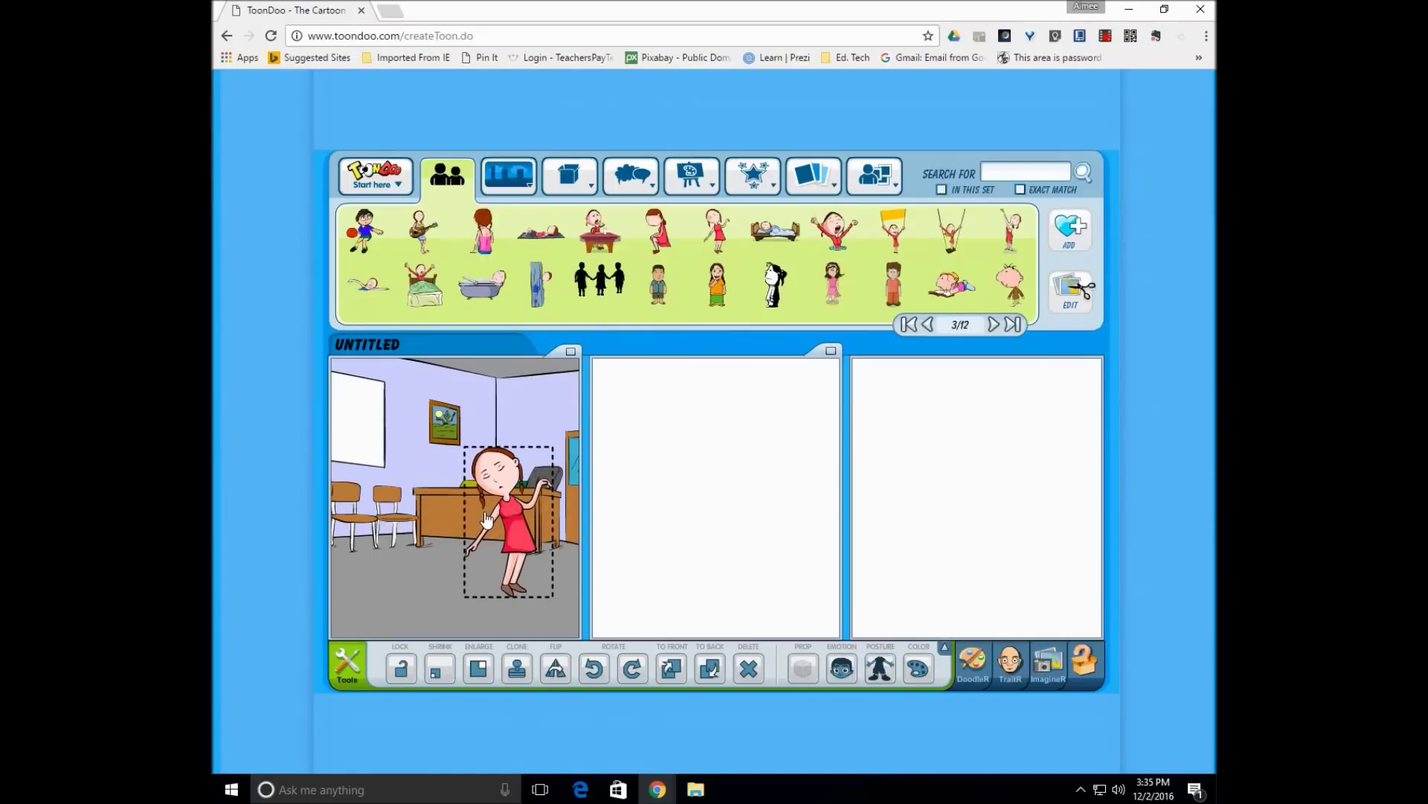
- Give the girl a hands-clasped pose, a smiling expression and a red dress
click(880, 669)
click(880, 669)
click(881, 670)
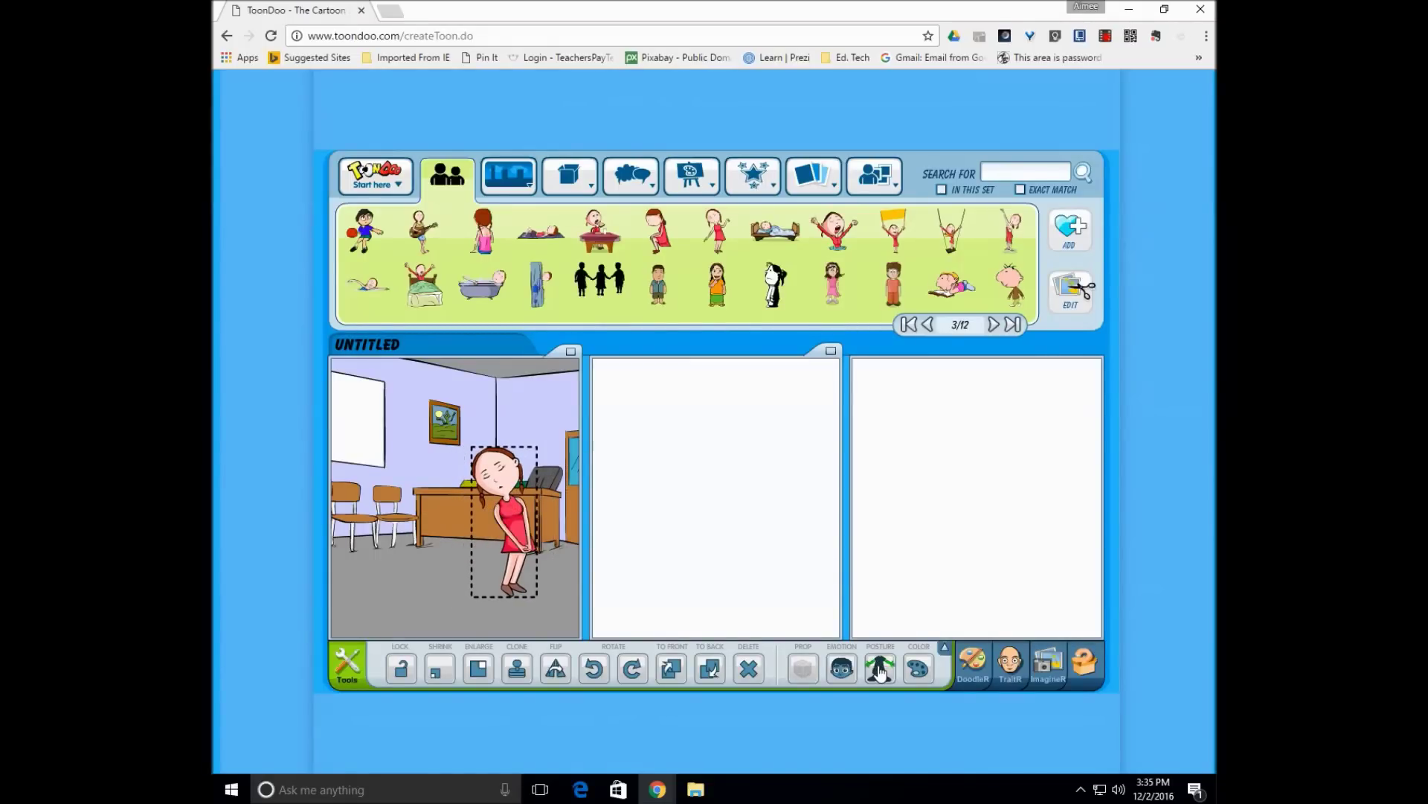
click(839, 671)
click(838, 674)
click(918, 670)
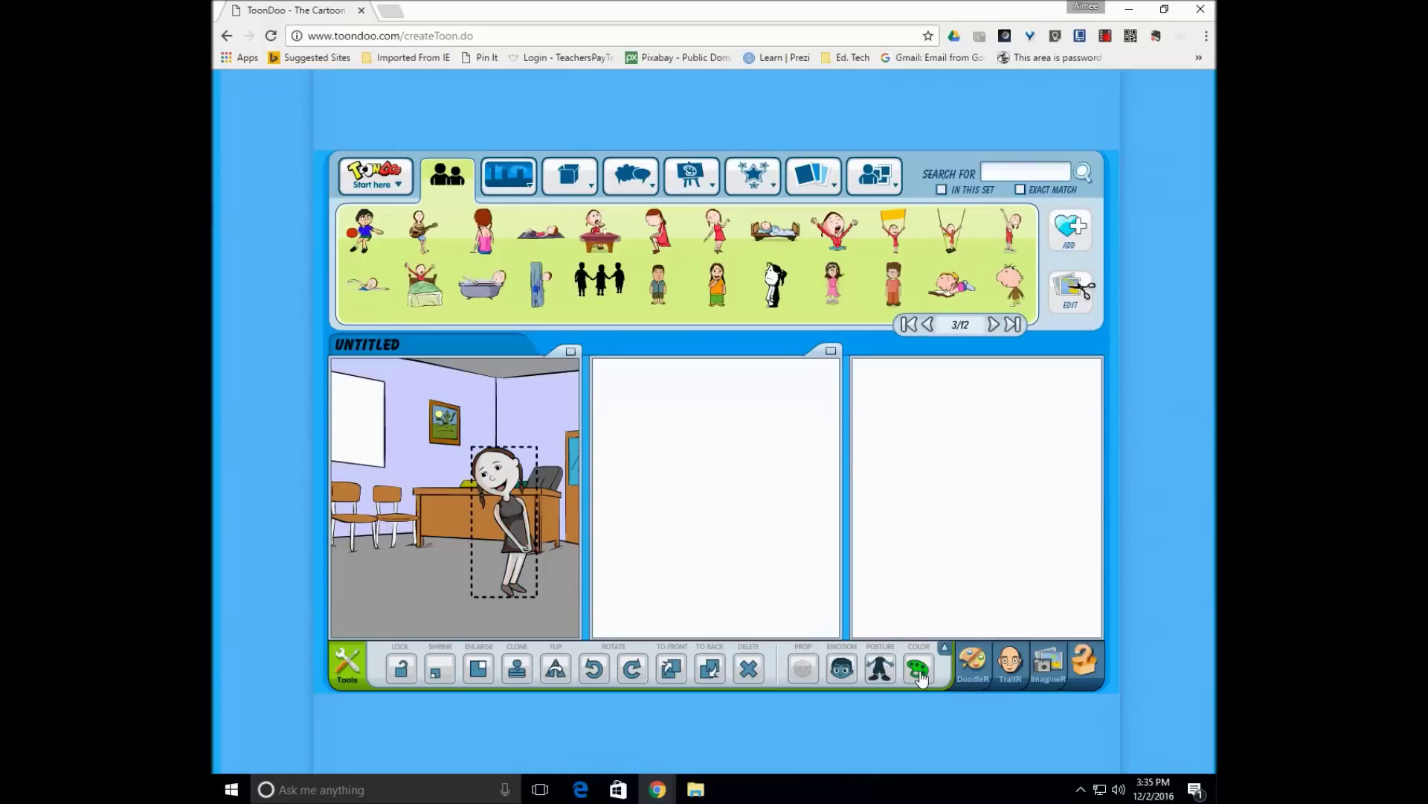
click(919, 670)
click(919, 669)
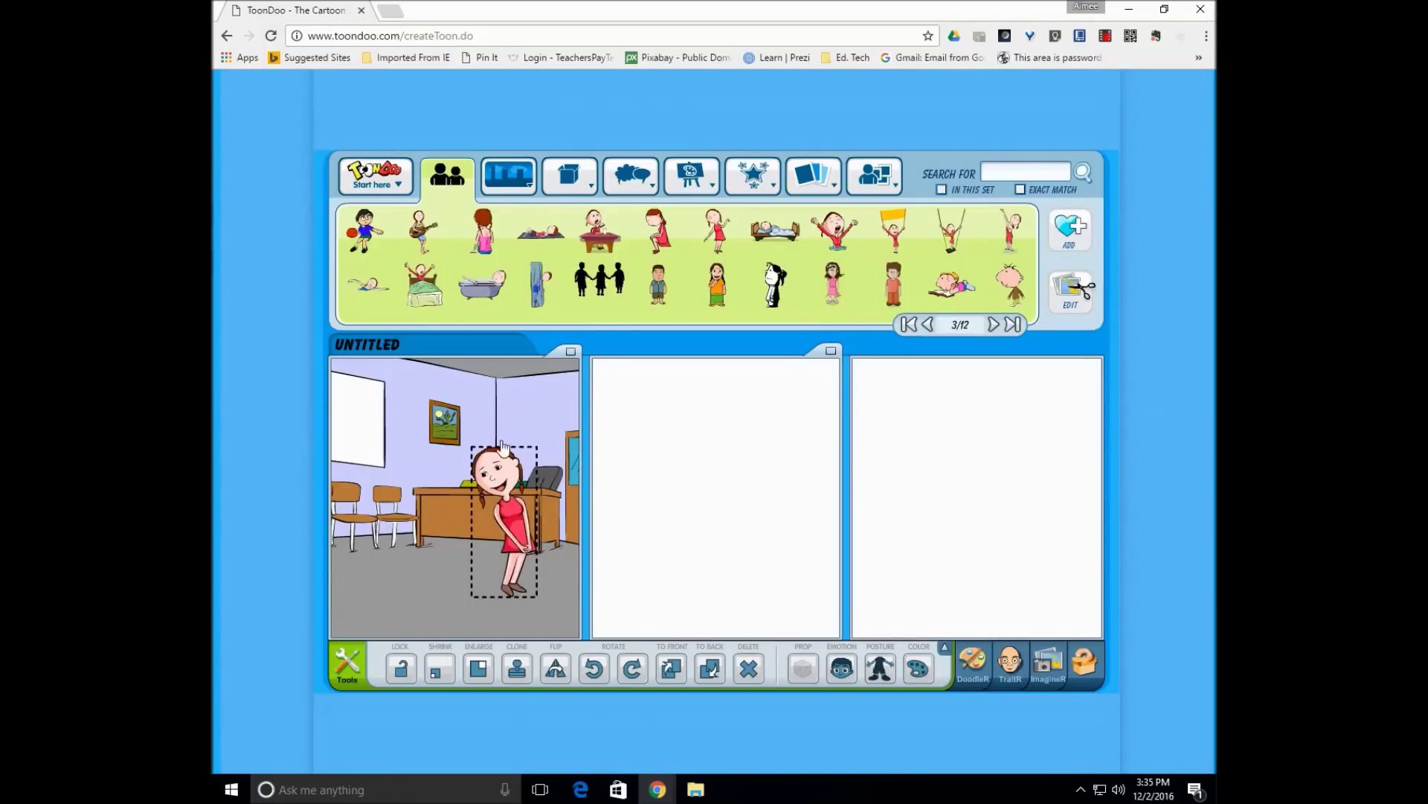
click(447, 177)
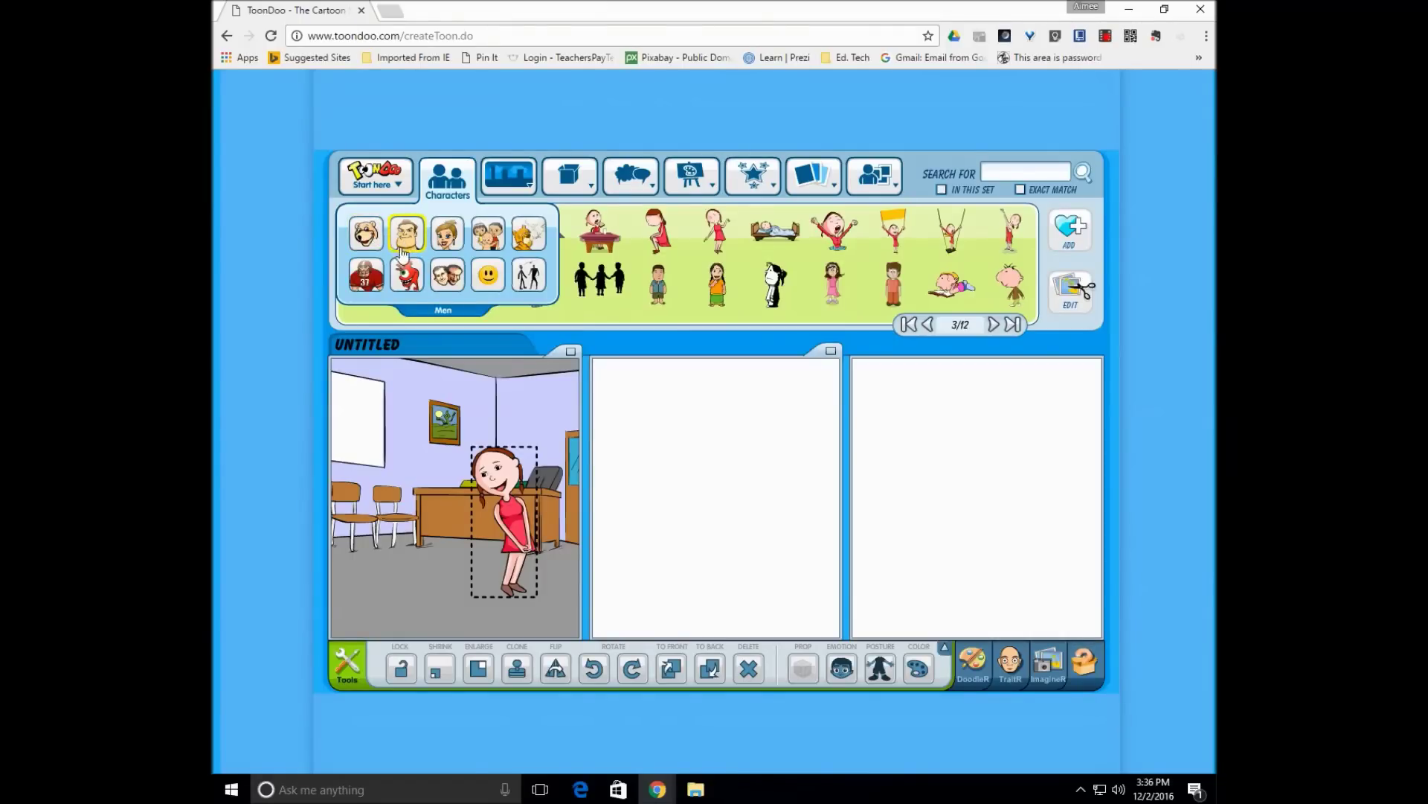
click(439, 244)
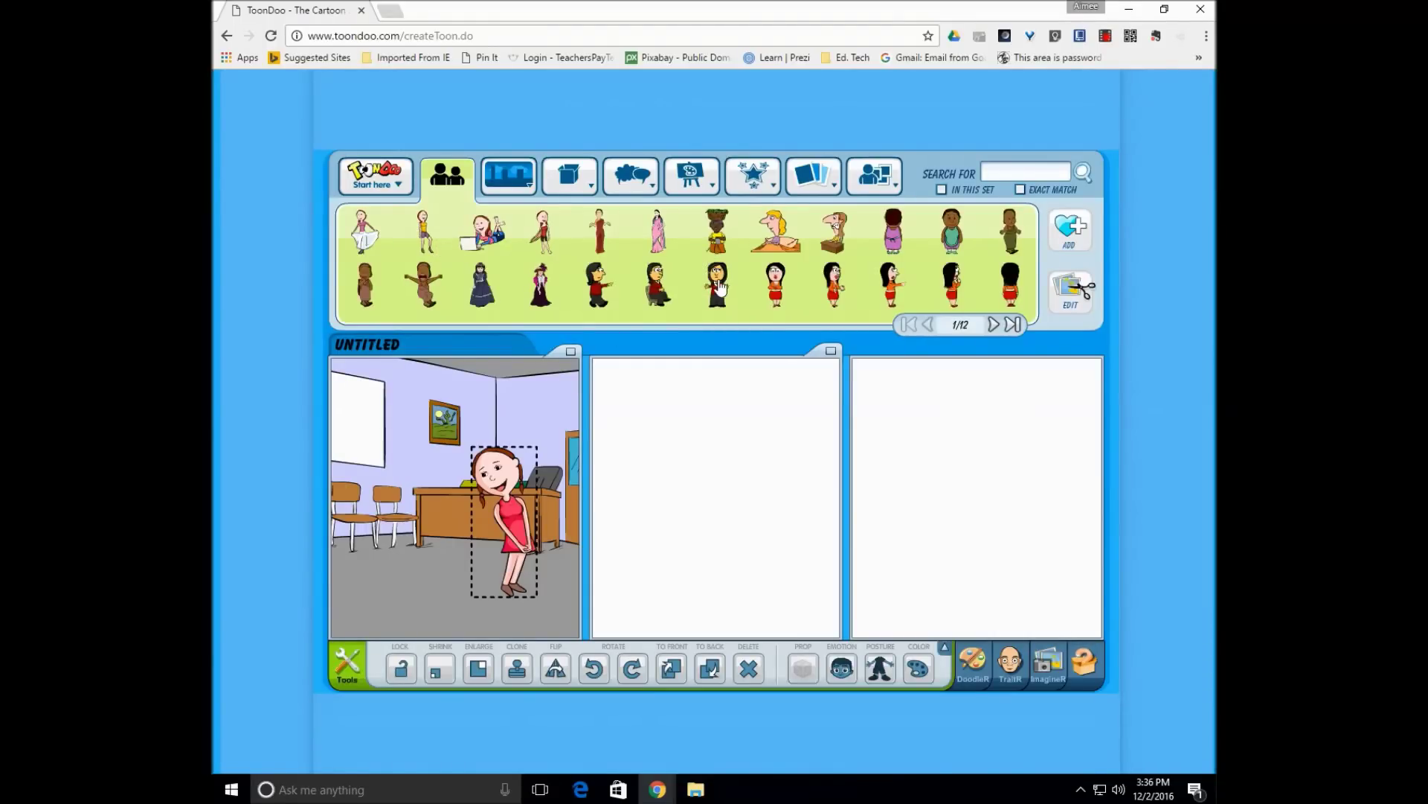
- Place the dark-haired woman with glasses left of the girl, arms down and open-mouthed
drag(720, 285, 426, 495)
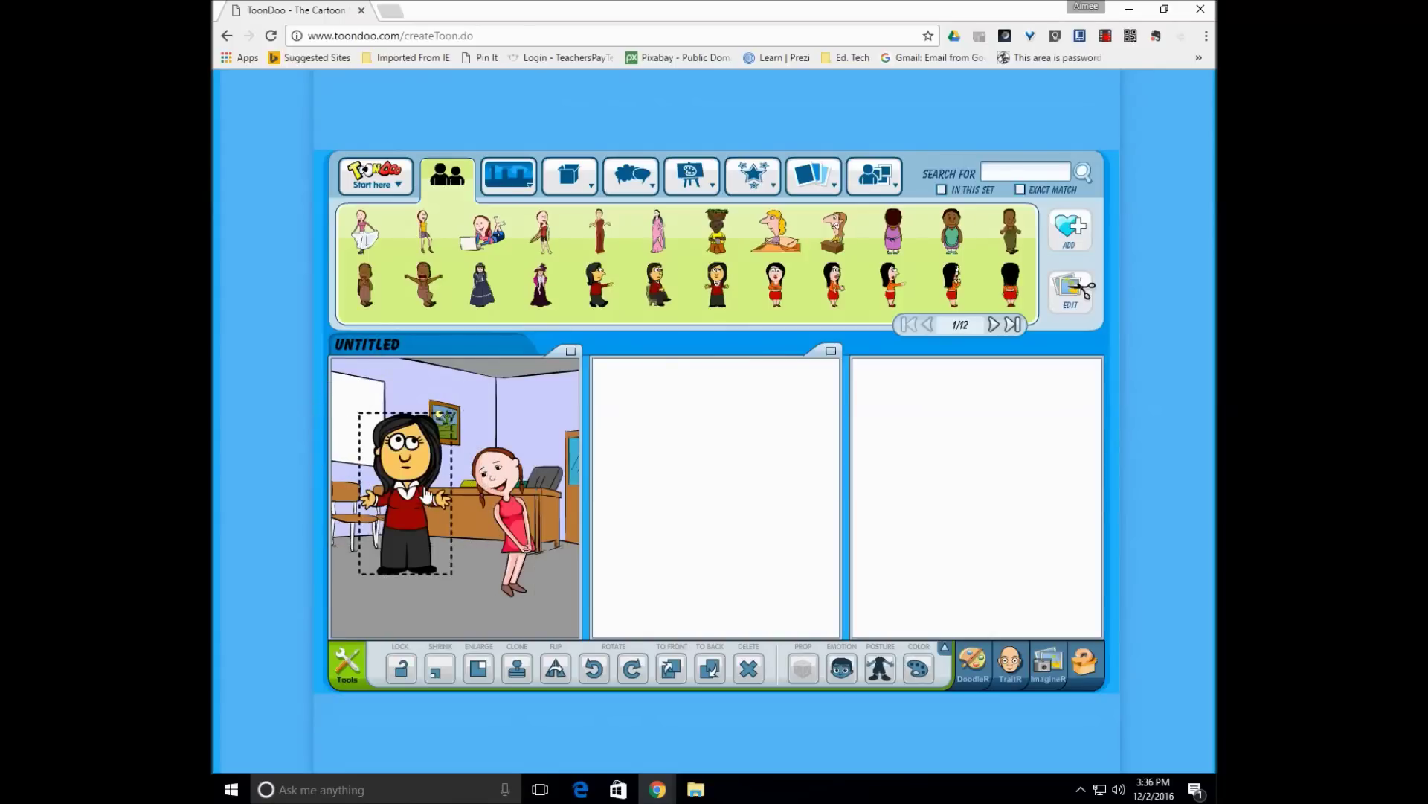
drag(410, 457, 404, 486)
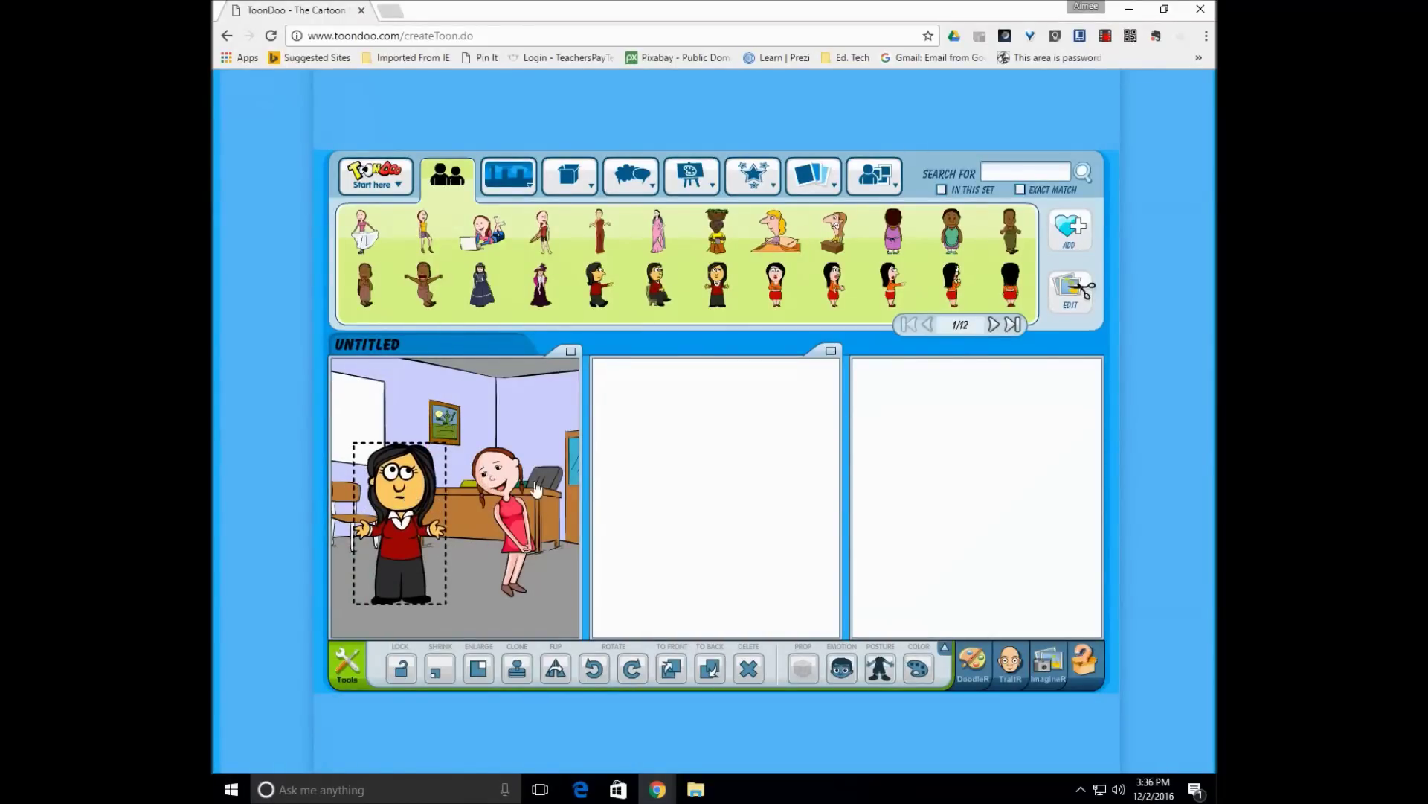
click(885, 671)
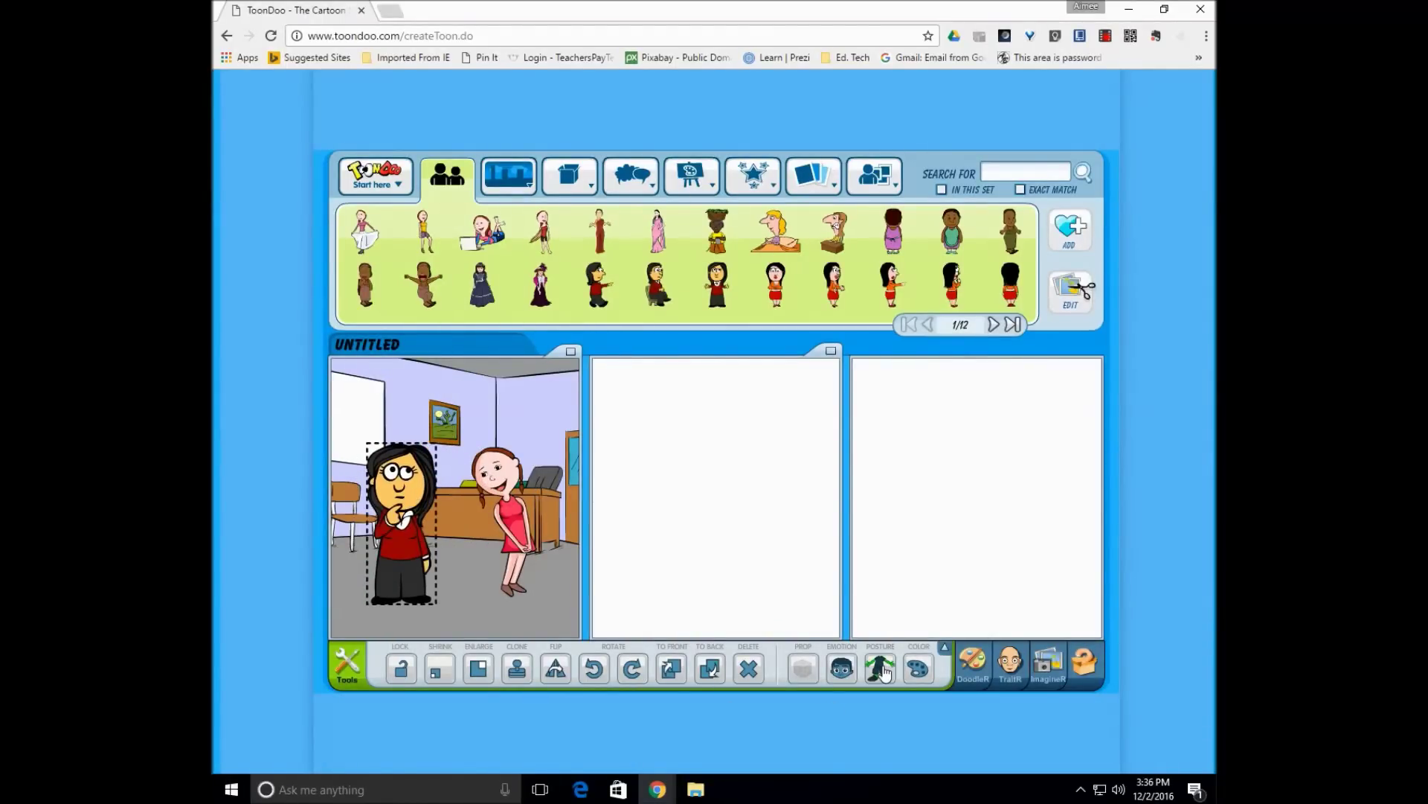
click(885, 671)
click(836, 673)
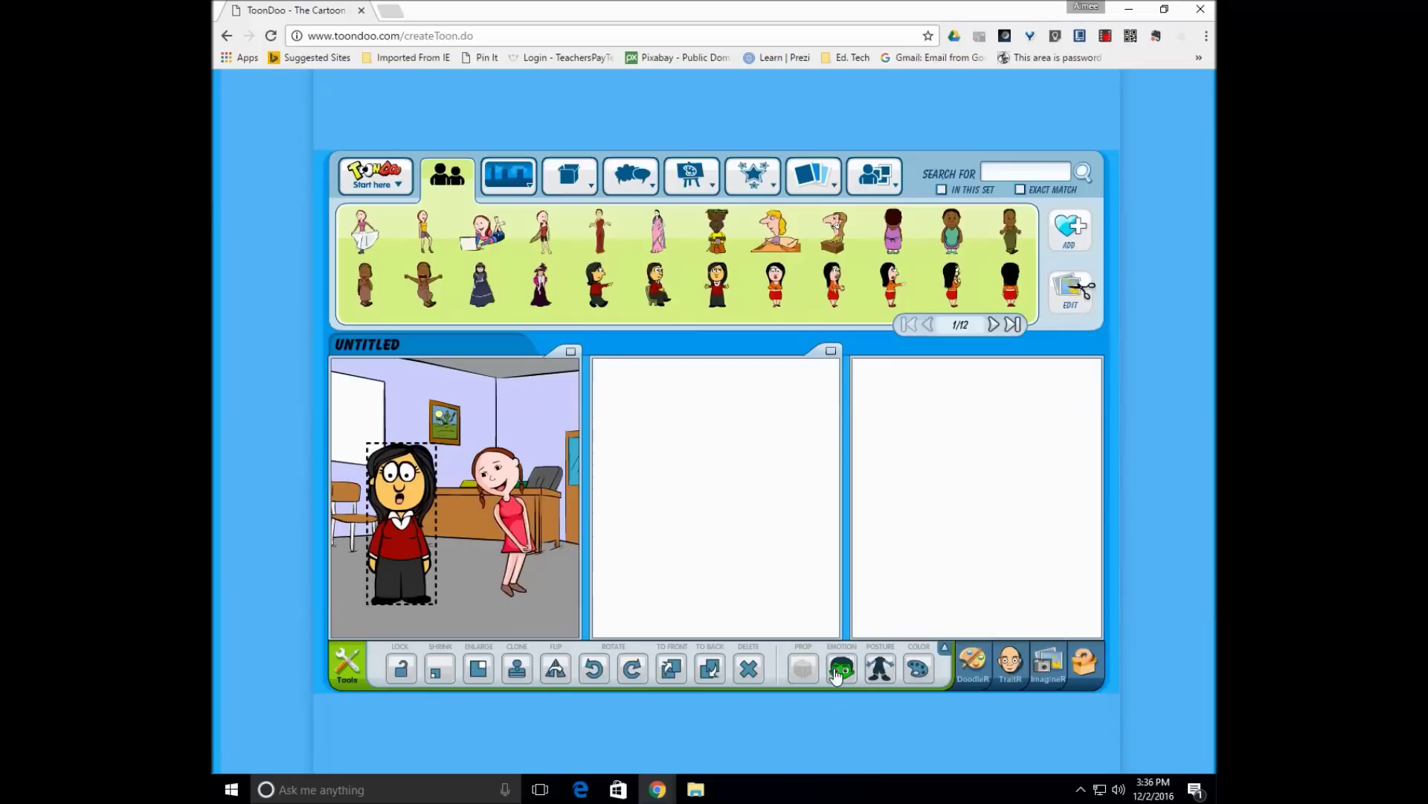
drag(405, 489, 393, 461)
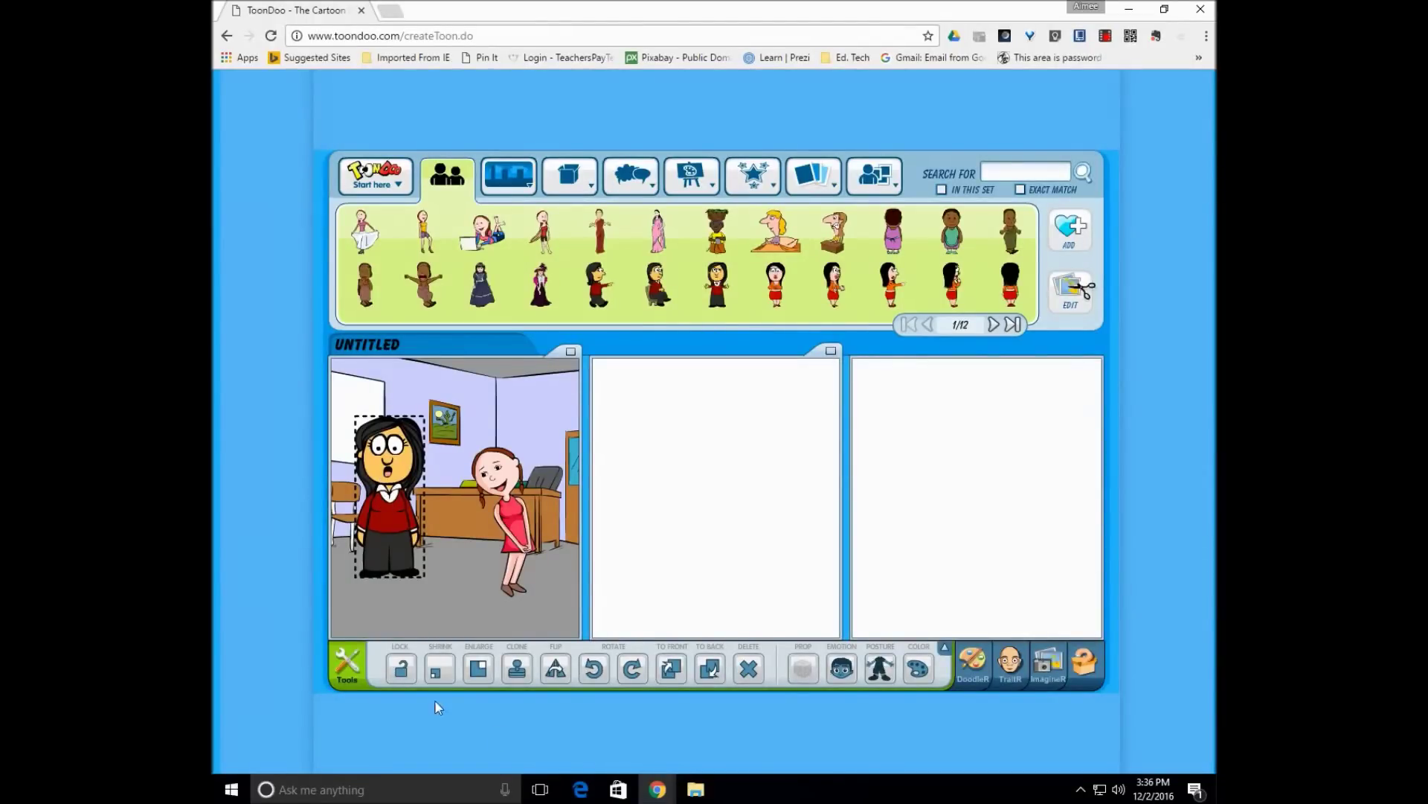
- Enlarge the woman with glasses twice, shrink the red-dress girl, and delete a clone
click(464, 673)
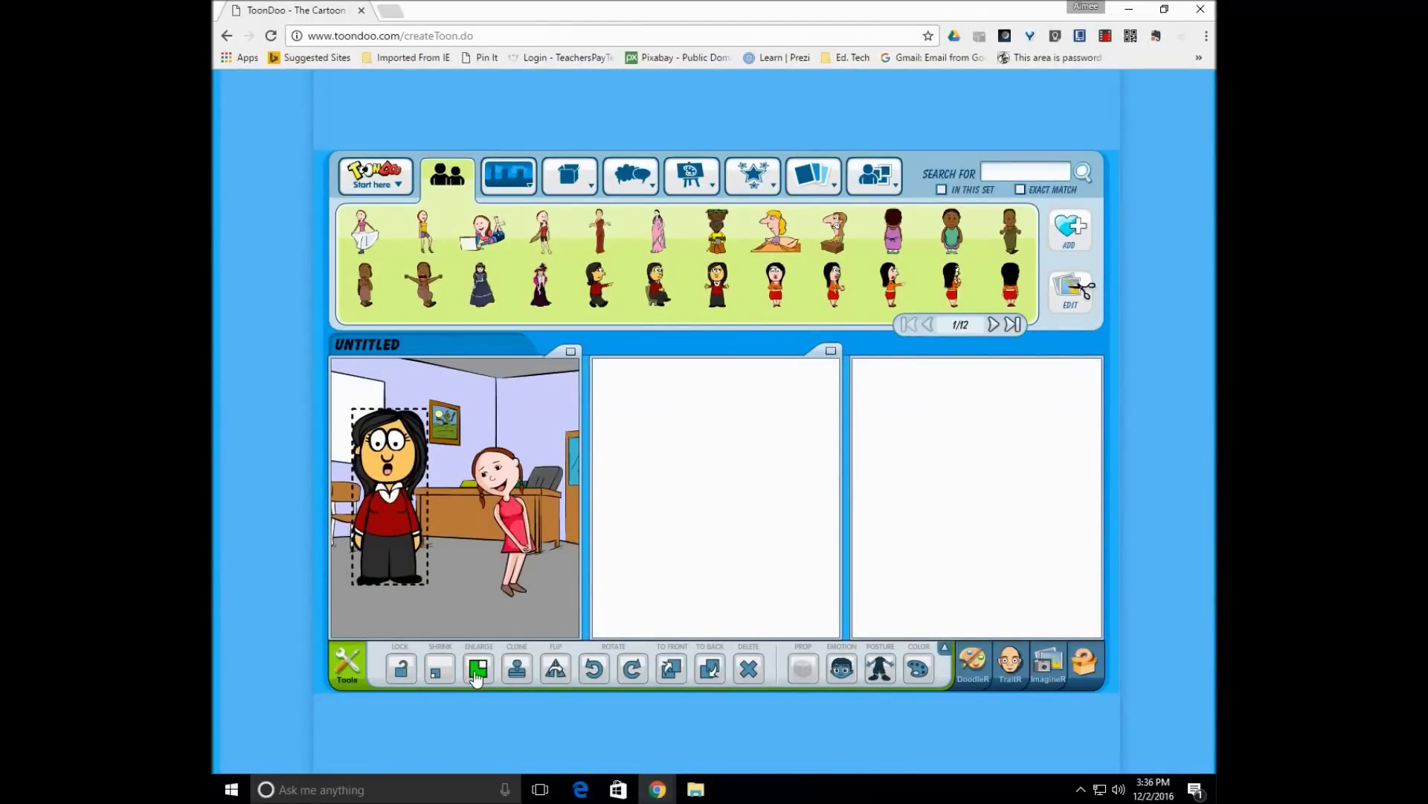
click(465, 673)
click(496, 519)
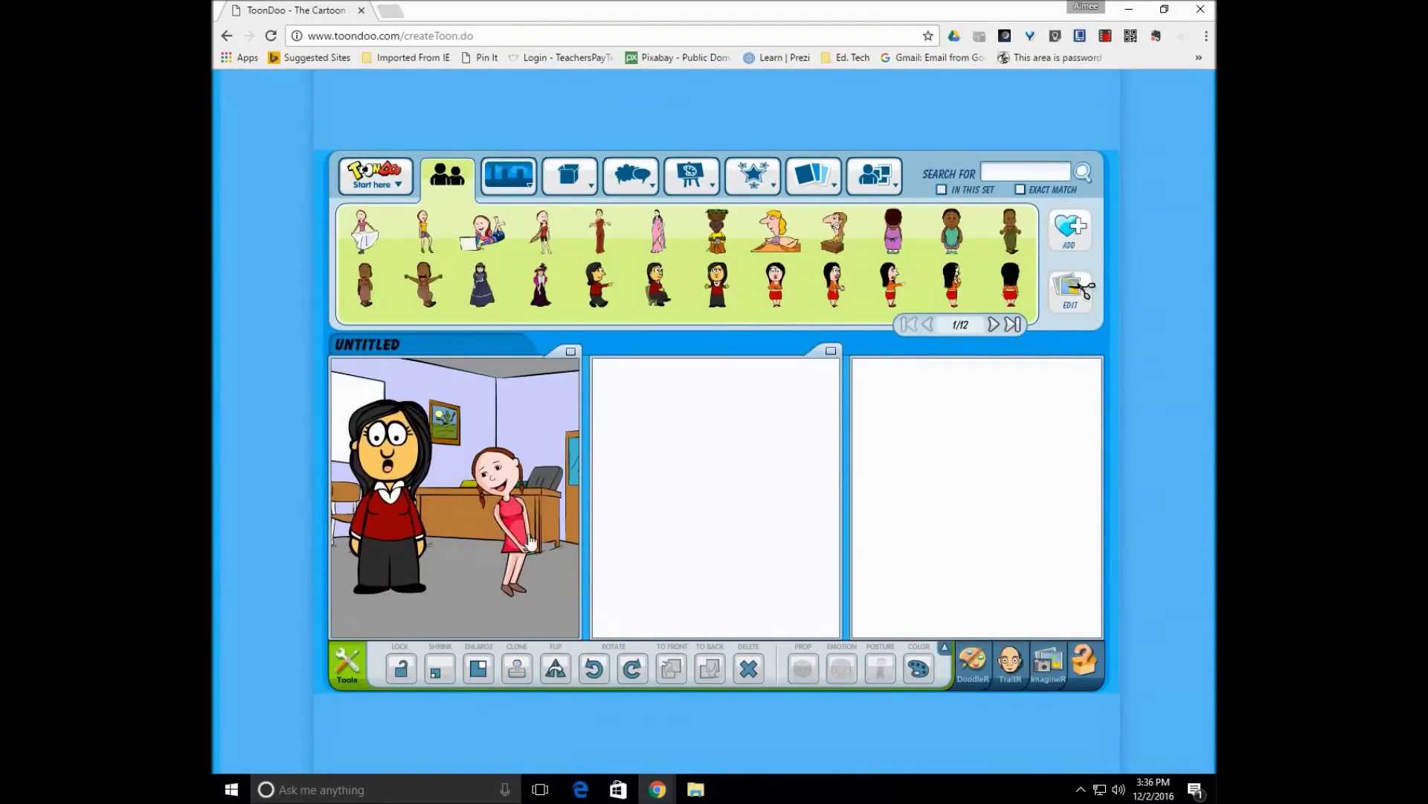
click(436, 674)
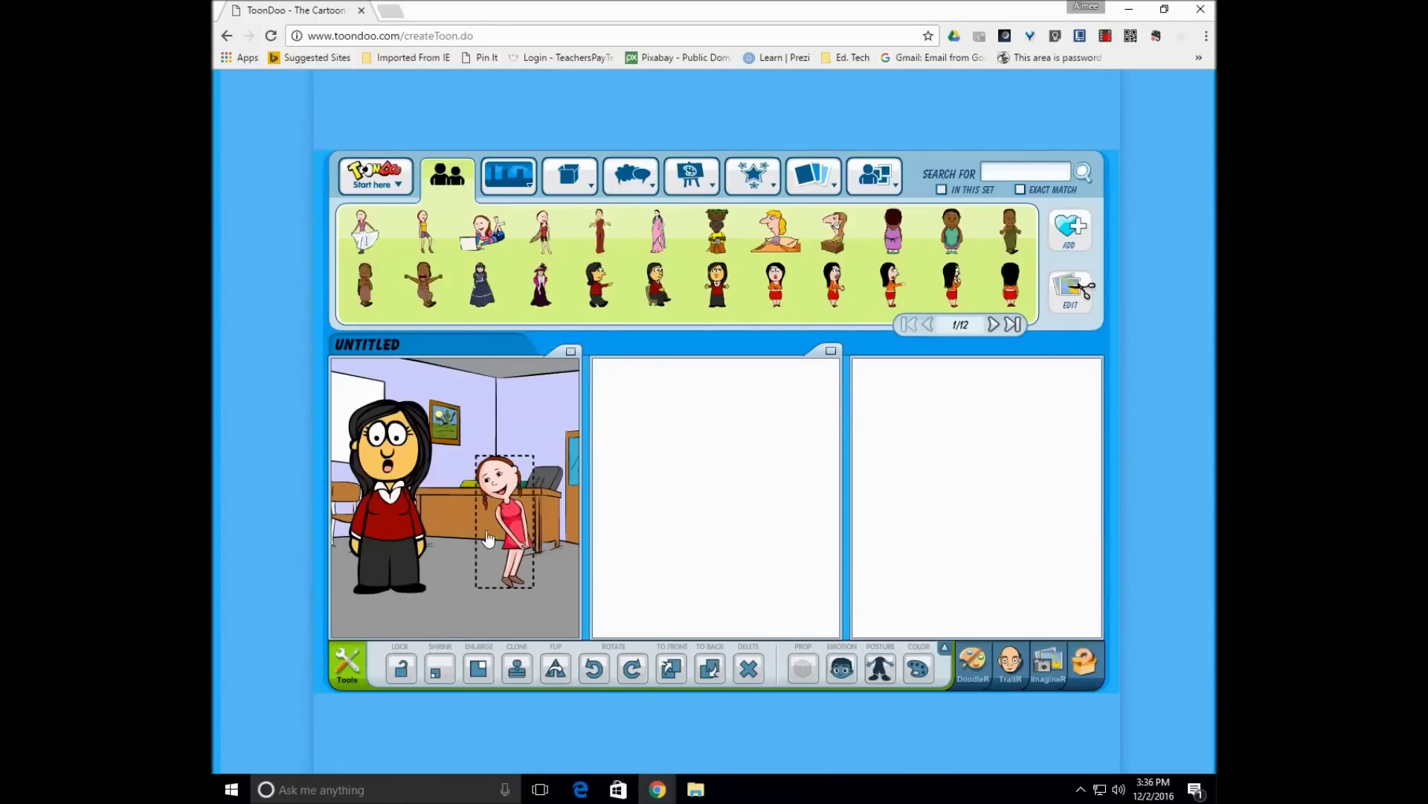
click(515, 670)
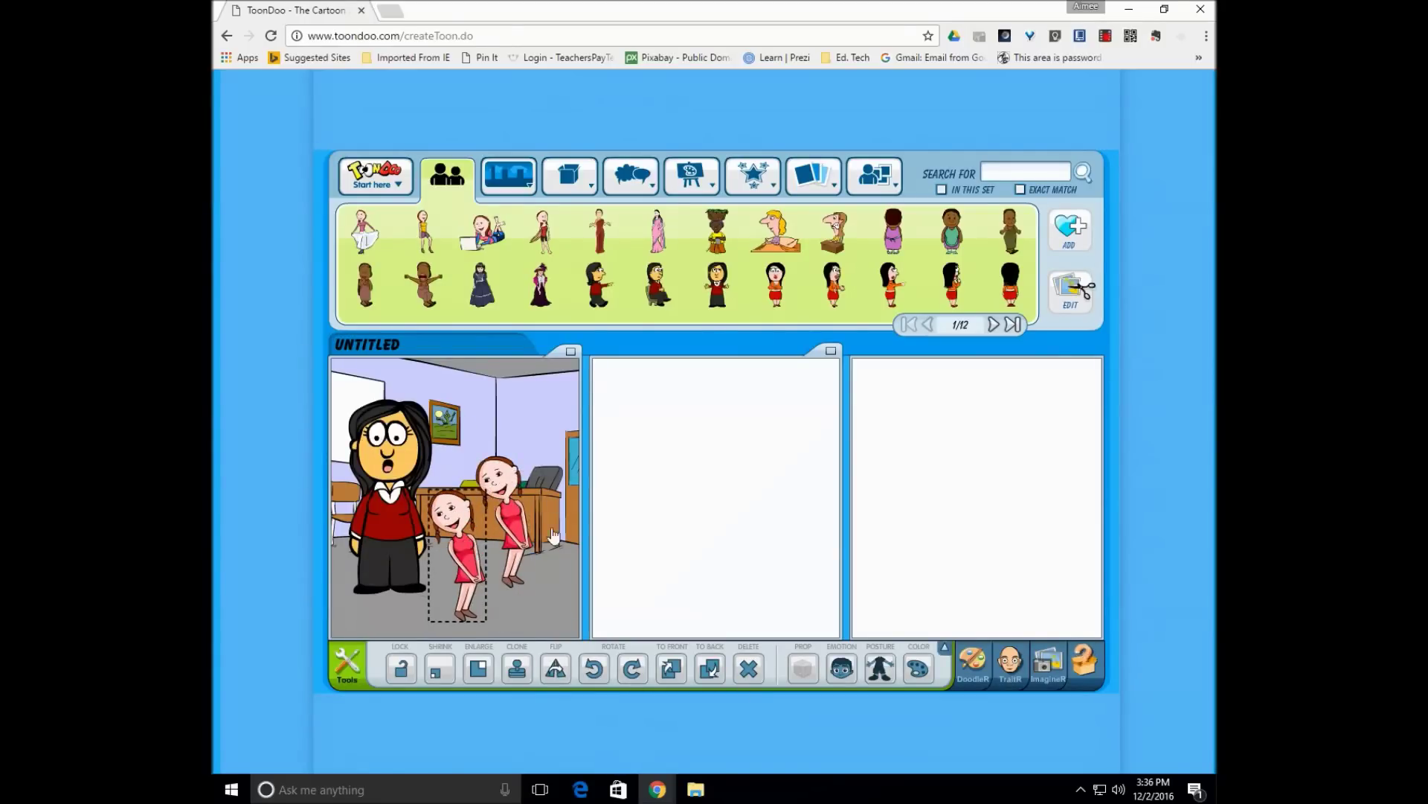
click(748, 669)
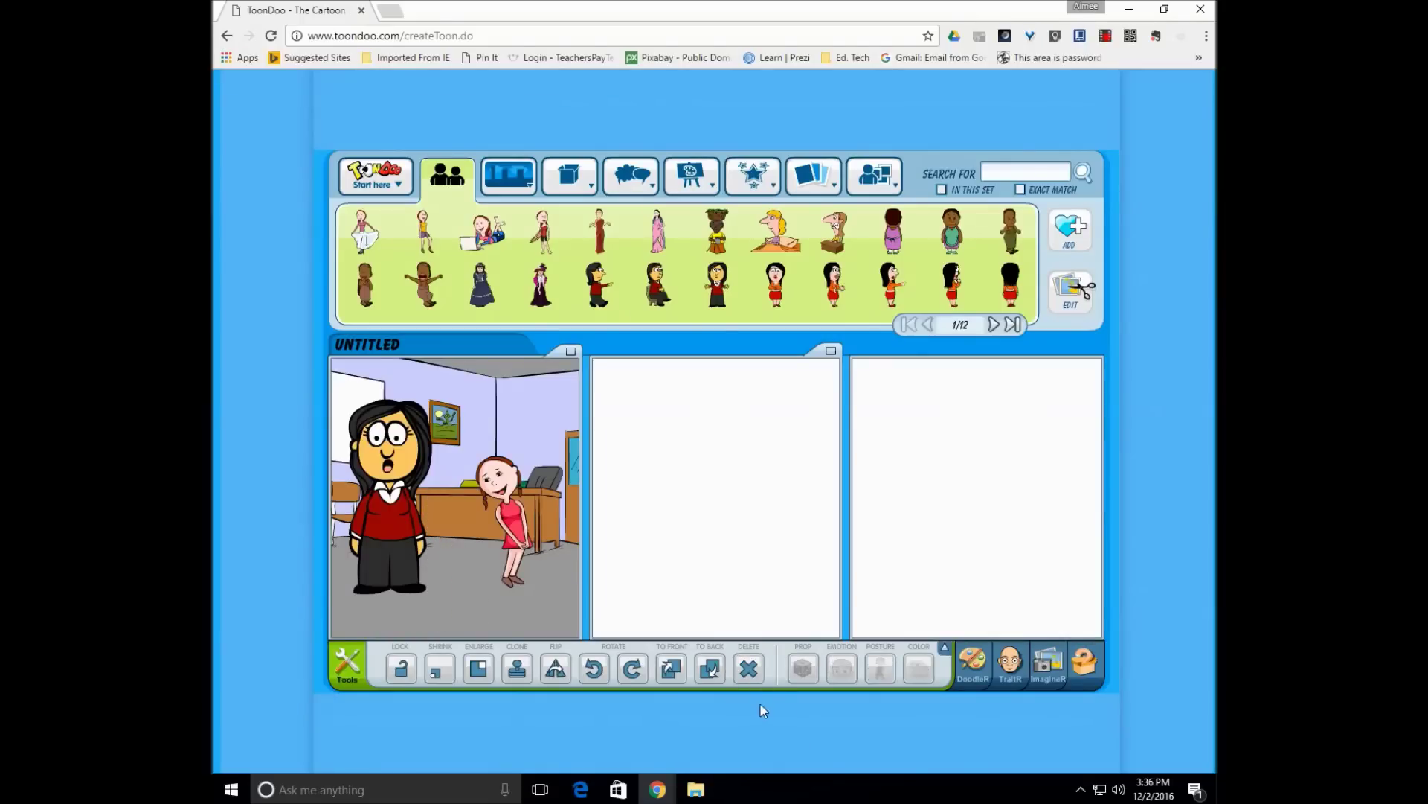
- Add a small blue tablet from office props to the girl's hand, tilted clockwise
click(381, 524)
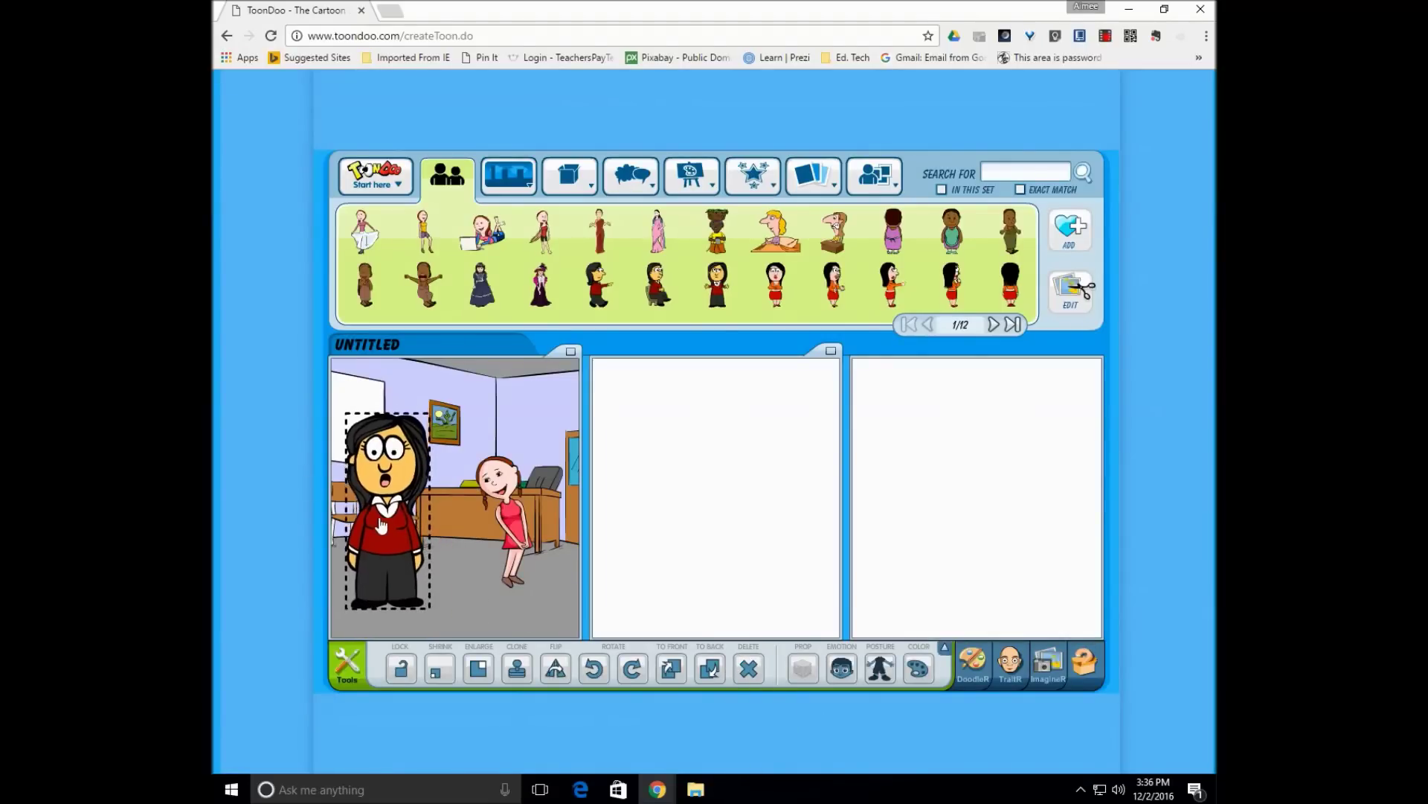
click(567, 177)
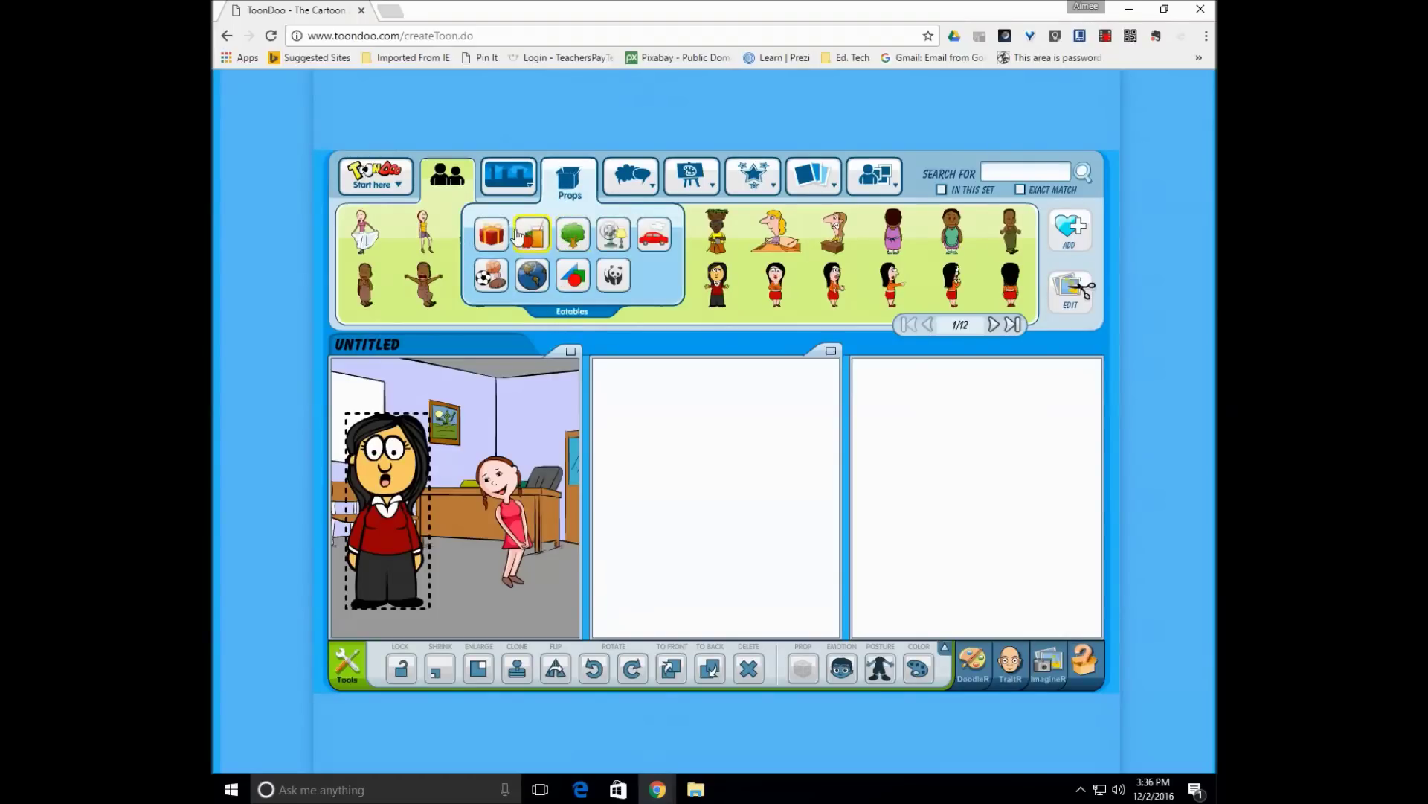
click(612, 236)
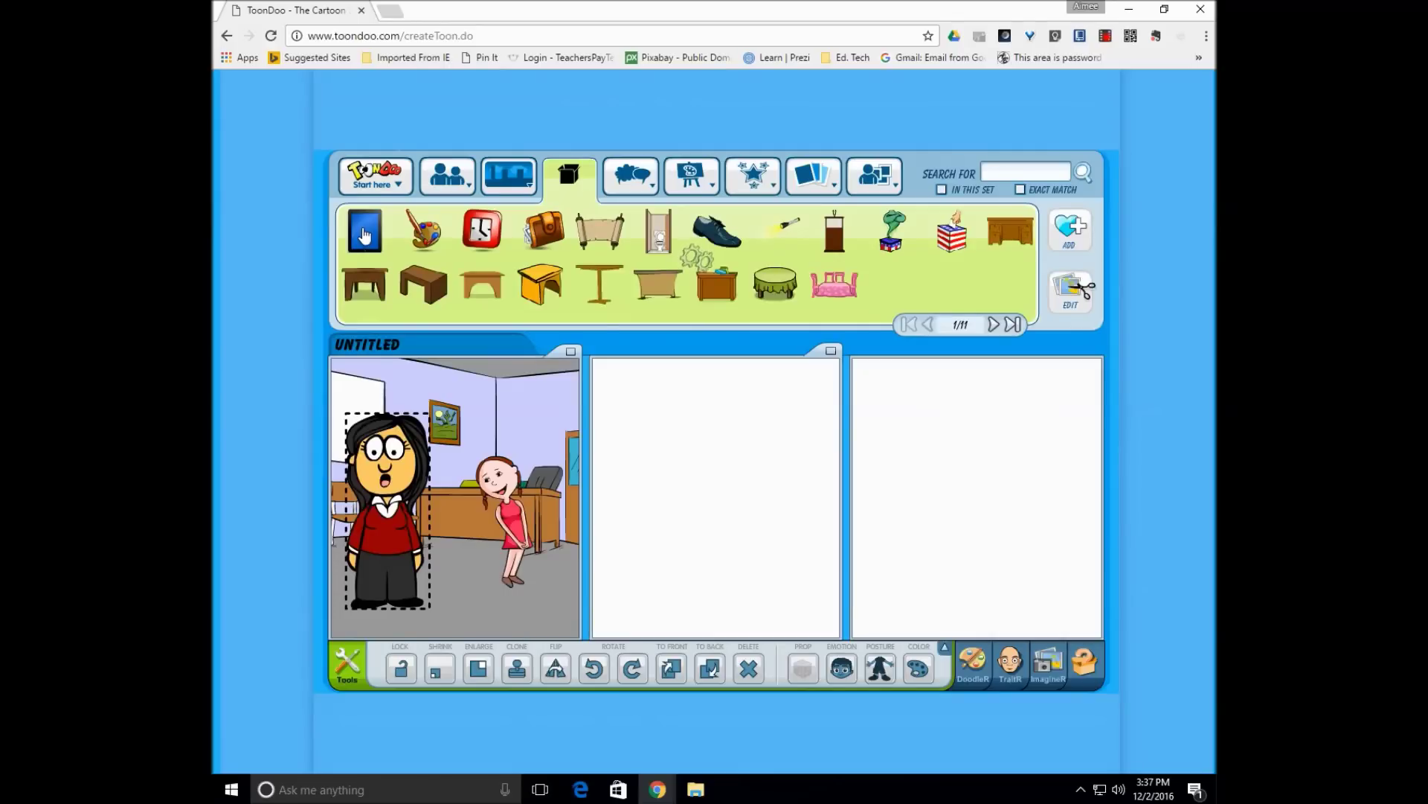
drag(365, 235, 519, 536)
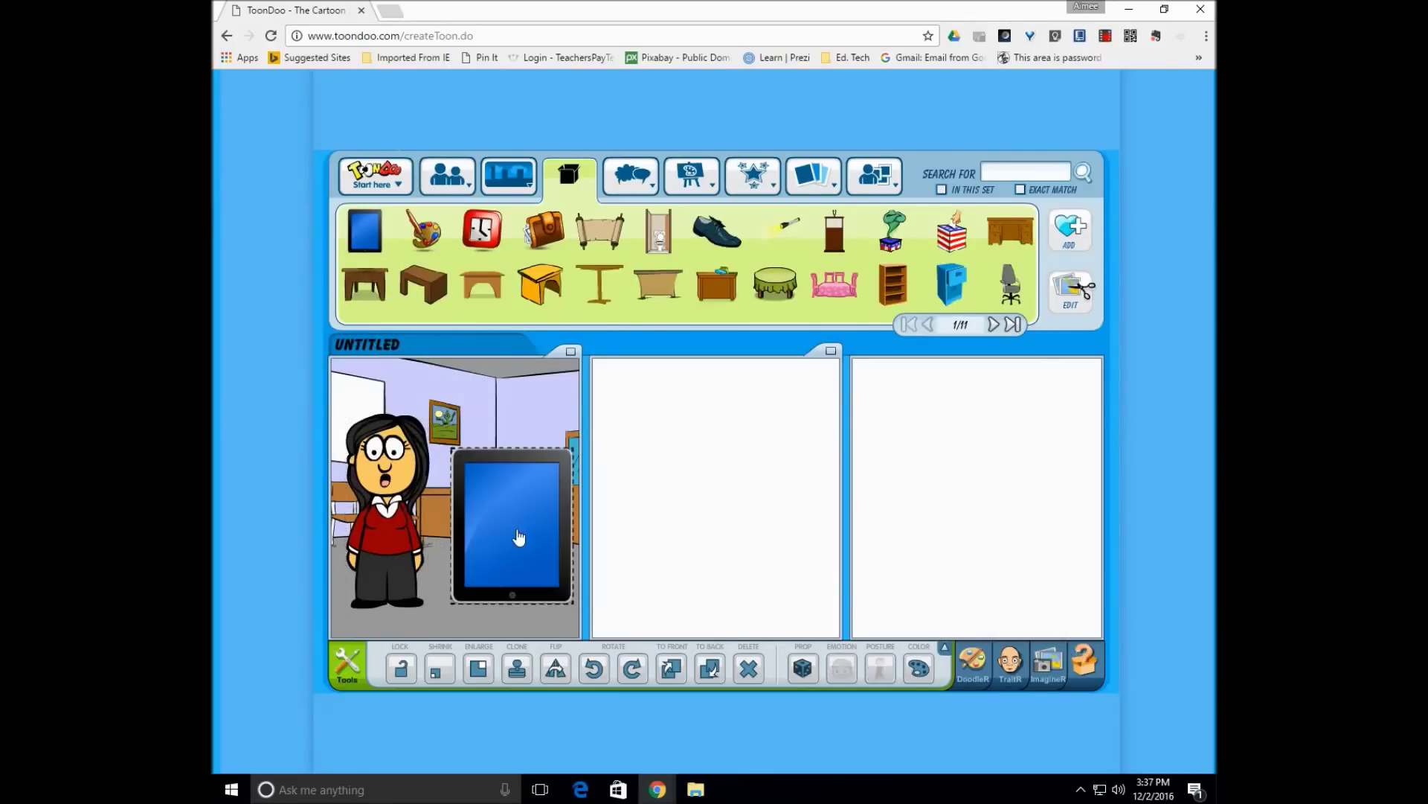
click(435, 674)
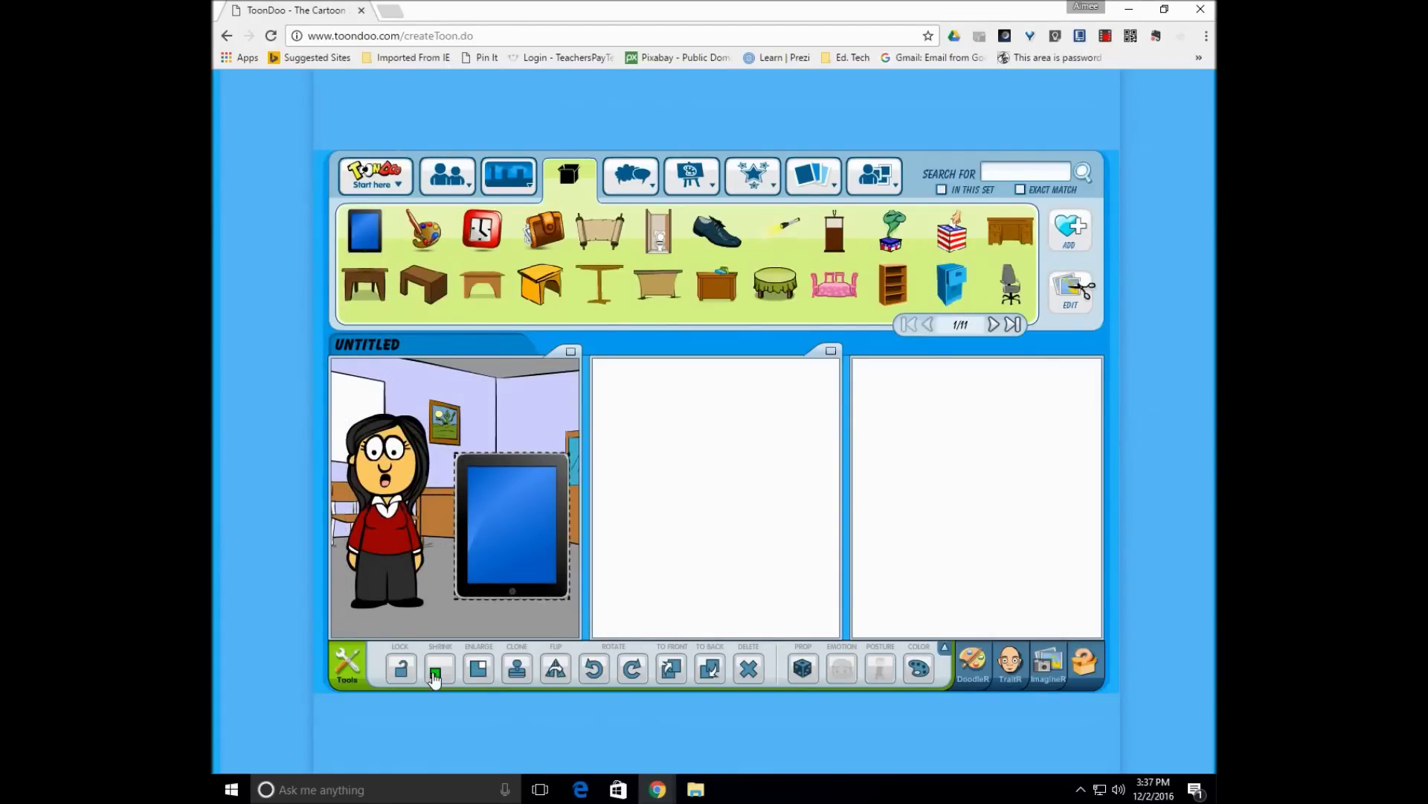
drag(435, 674, 435, 673)
drag(511, 529, 533, 537)
click(633, 672)
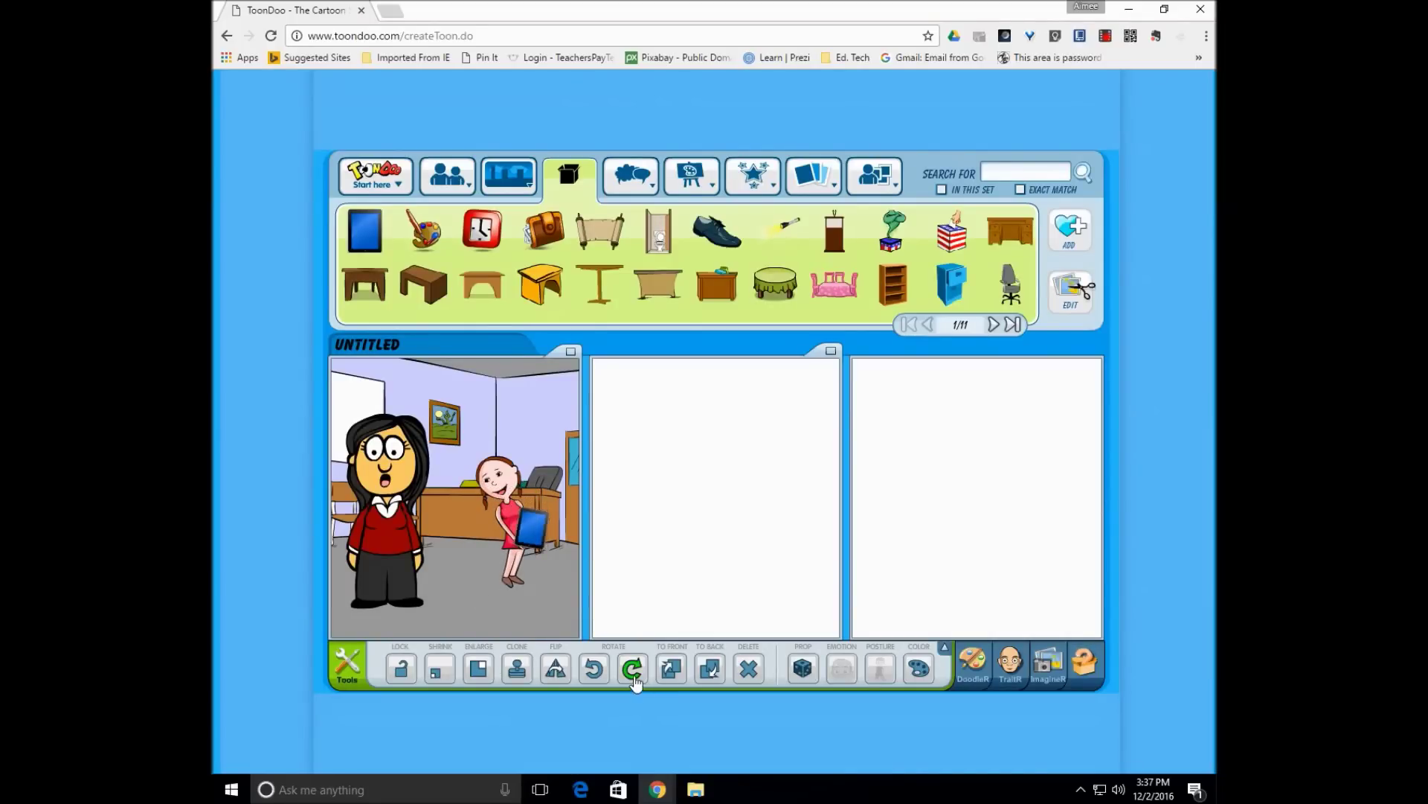
click(634, 672)
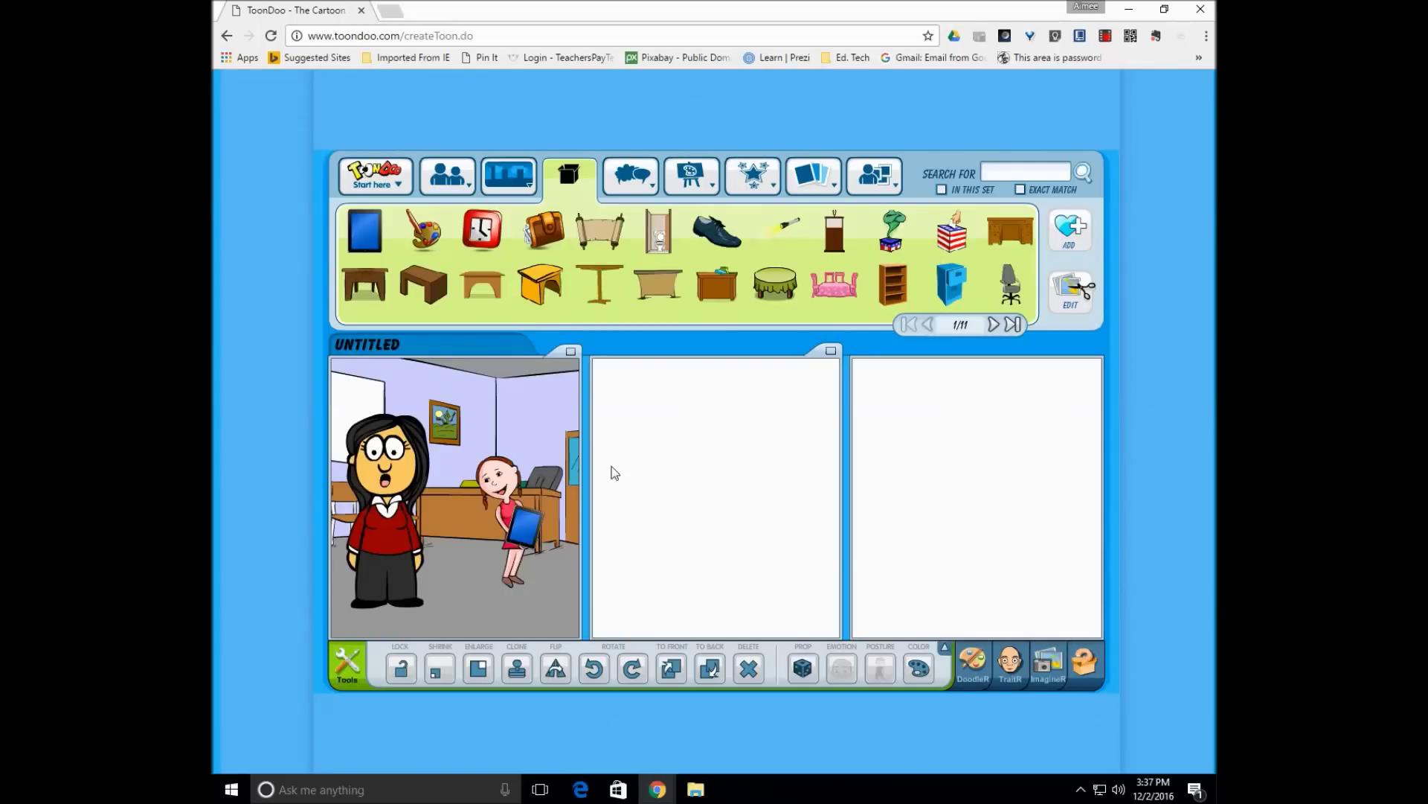
- Browse the Brushmen, Special and Open Clipart tabs and load an Open Clipart category
mouse_move(659, 179)
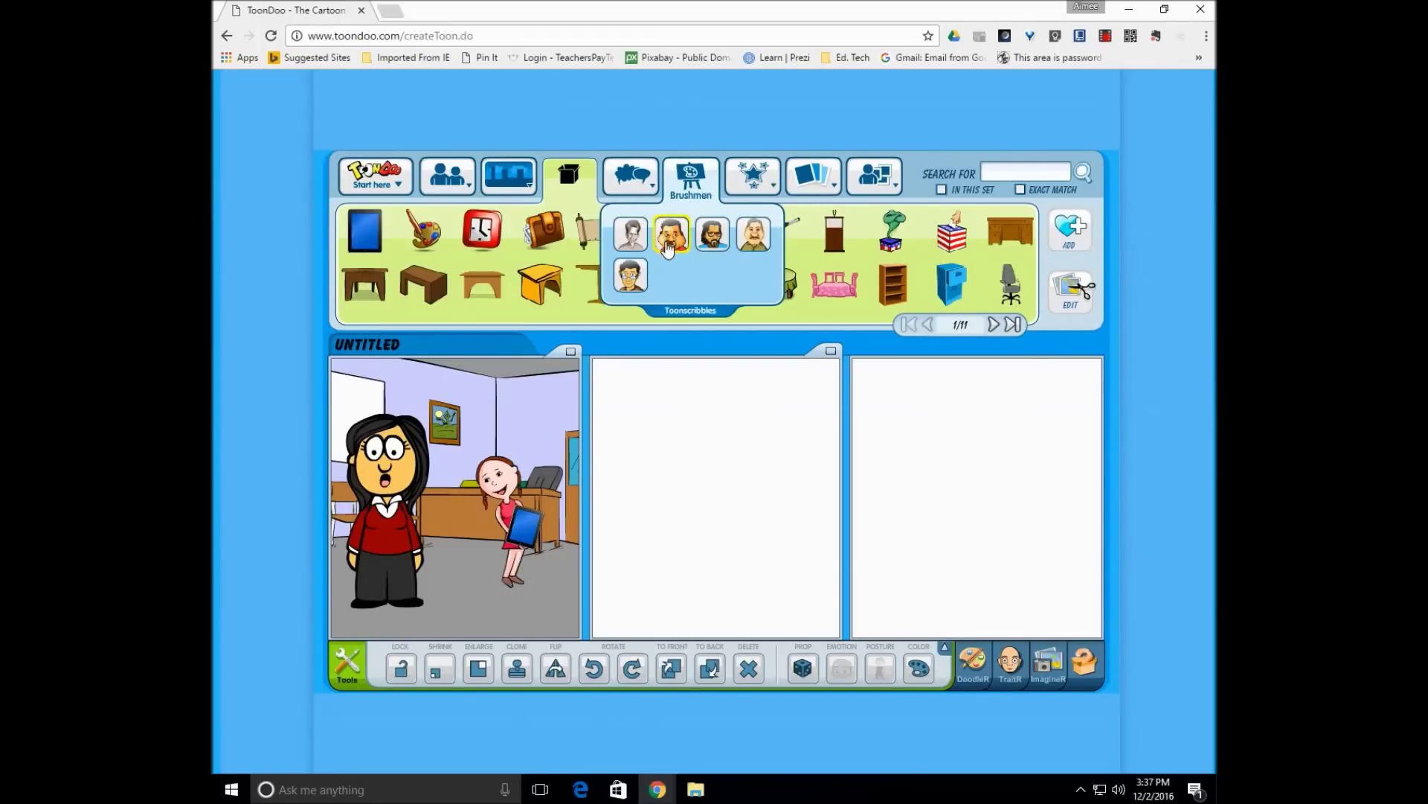
mouse_move(741, 182)
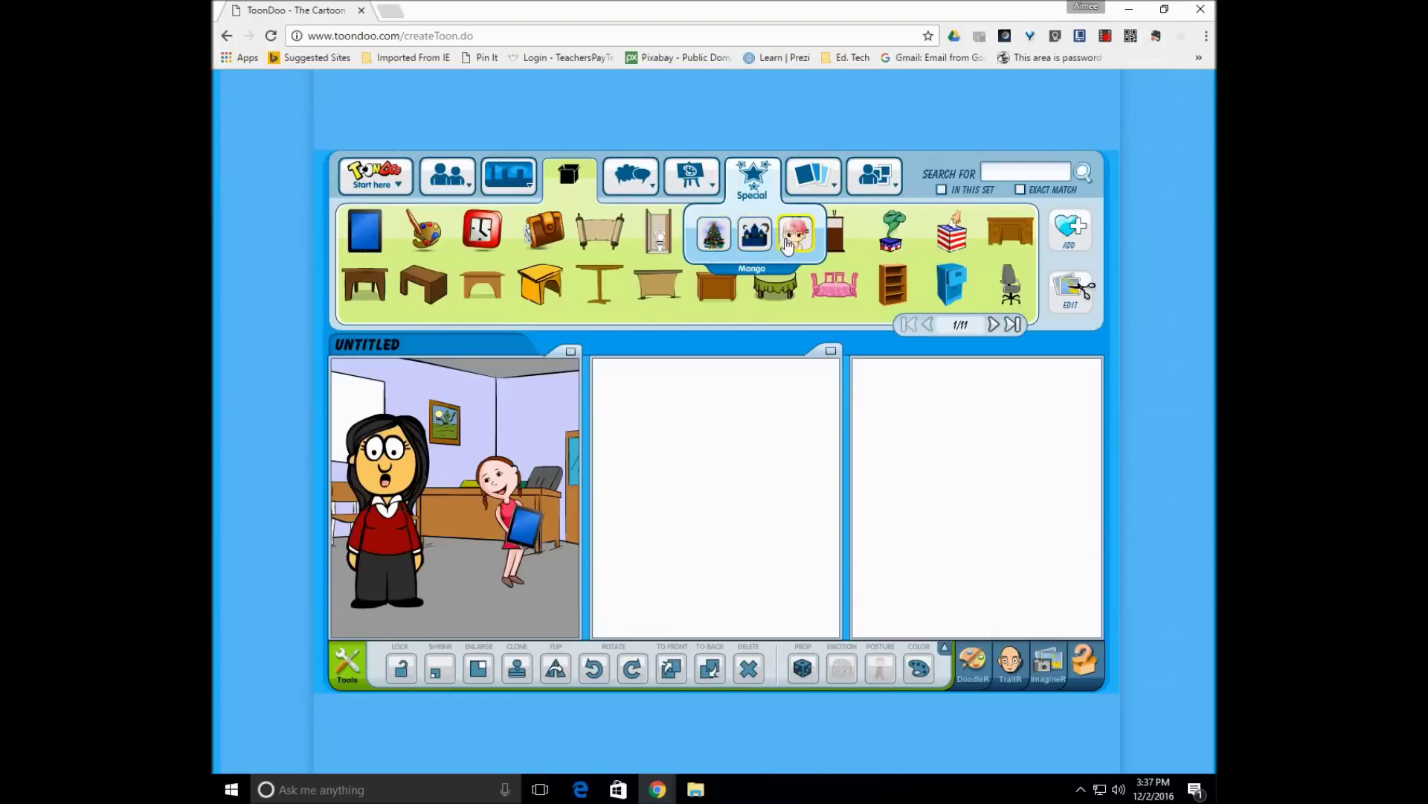
mouse_move(801, 192)
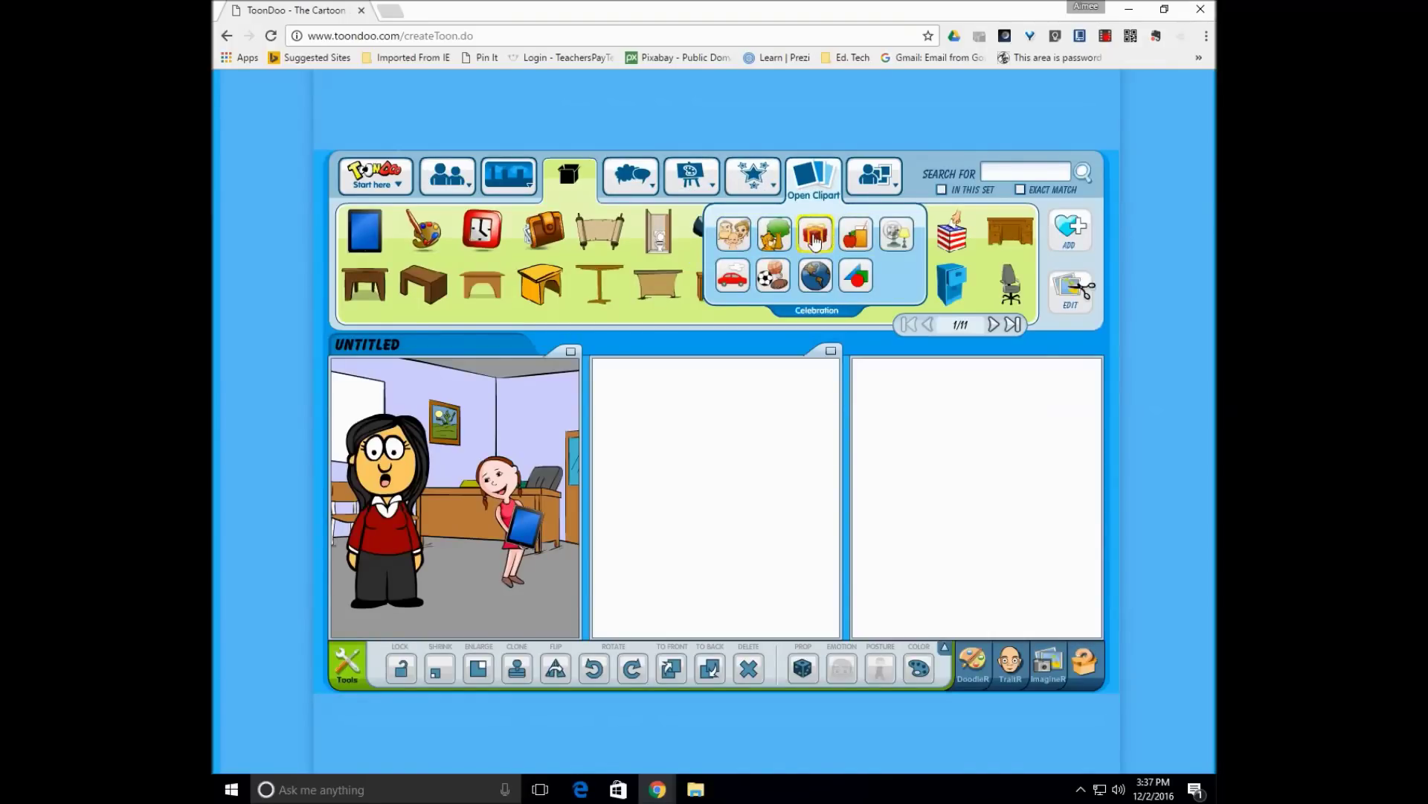
click(891, 236)
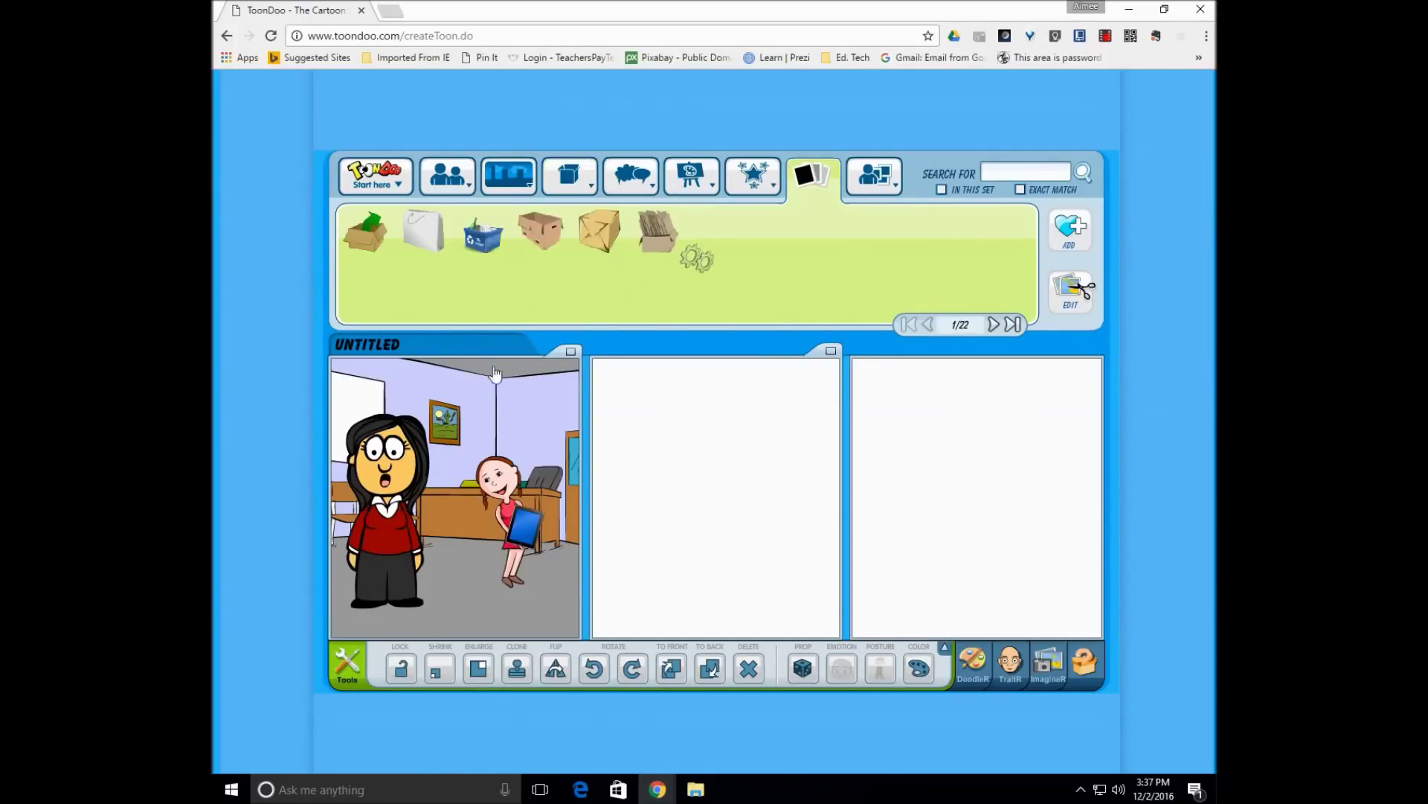
mouse_move(872, 181)
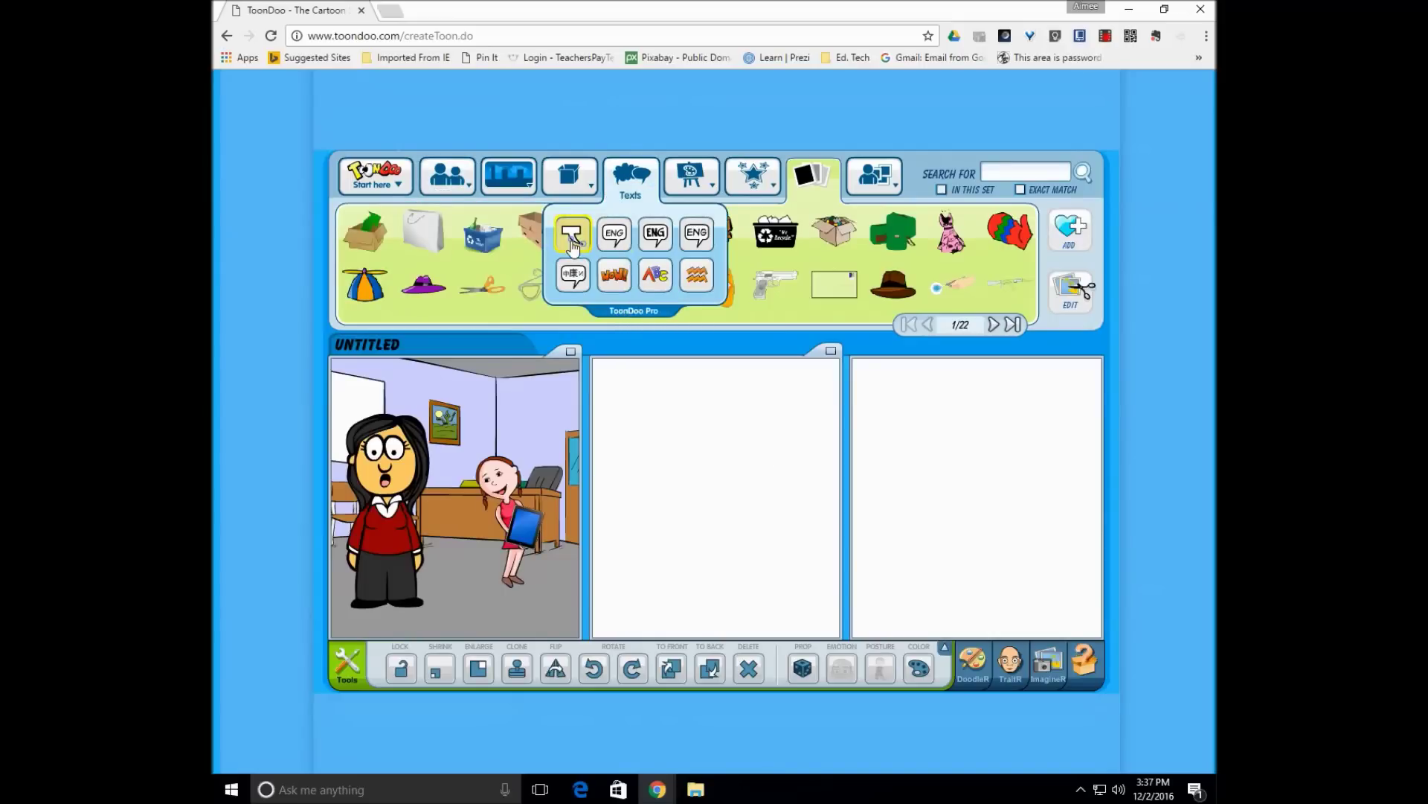
- Drag a round English speech bubble into panel one, its tail pointing at the girl
click(571, 244)
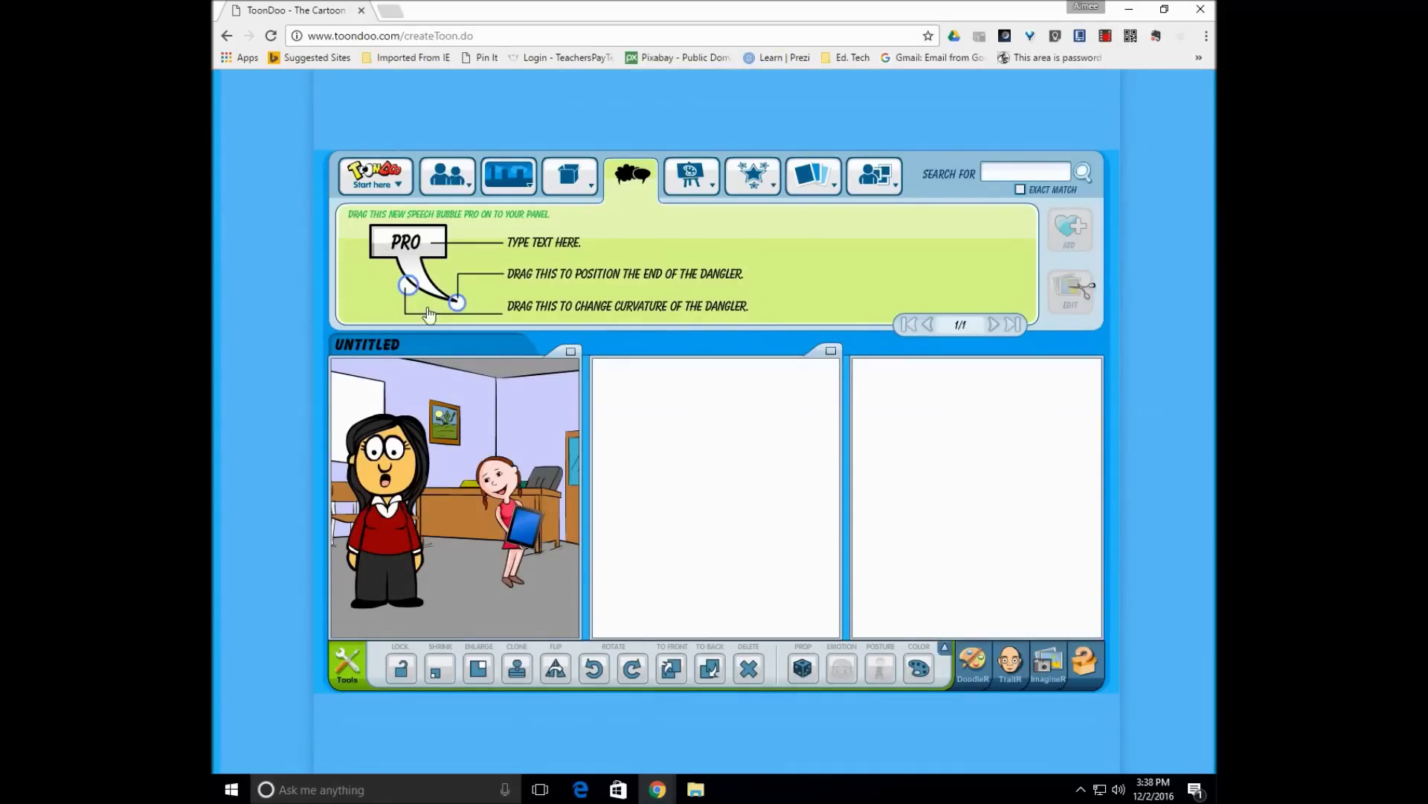
click(631, 176)
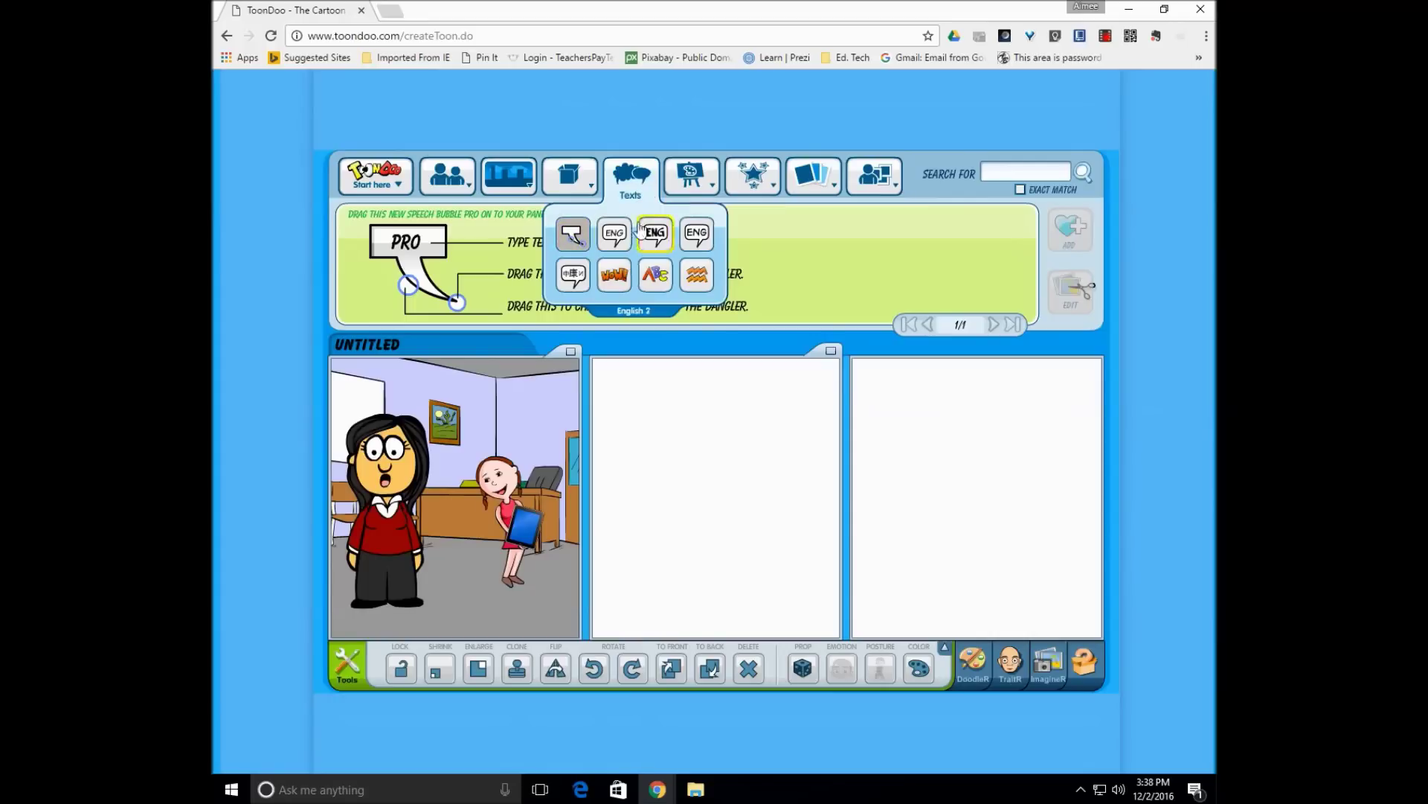
click(609, 244)
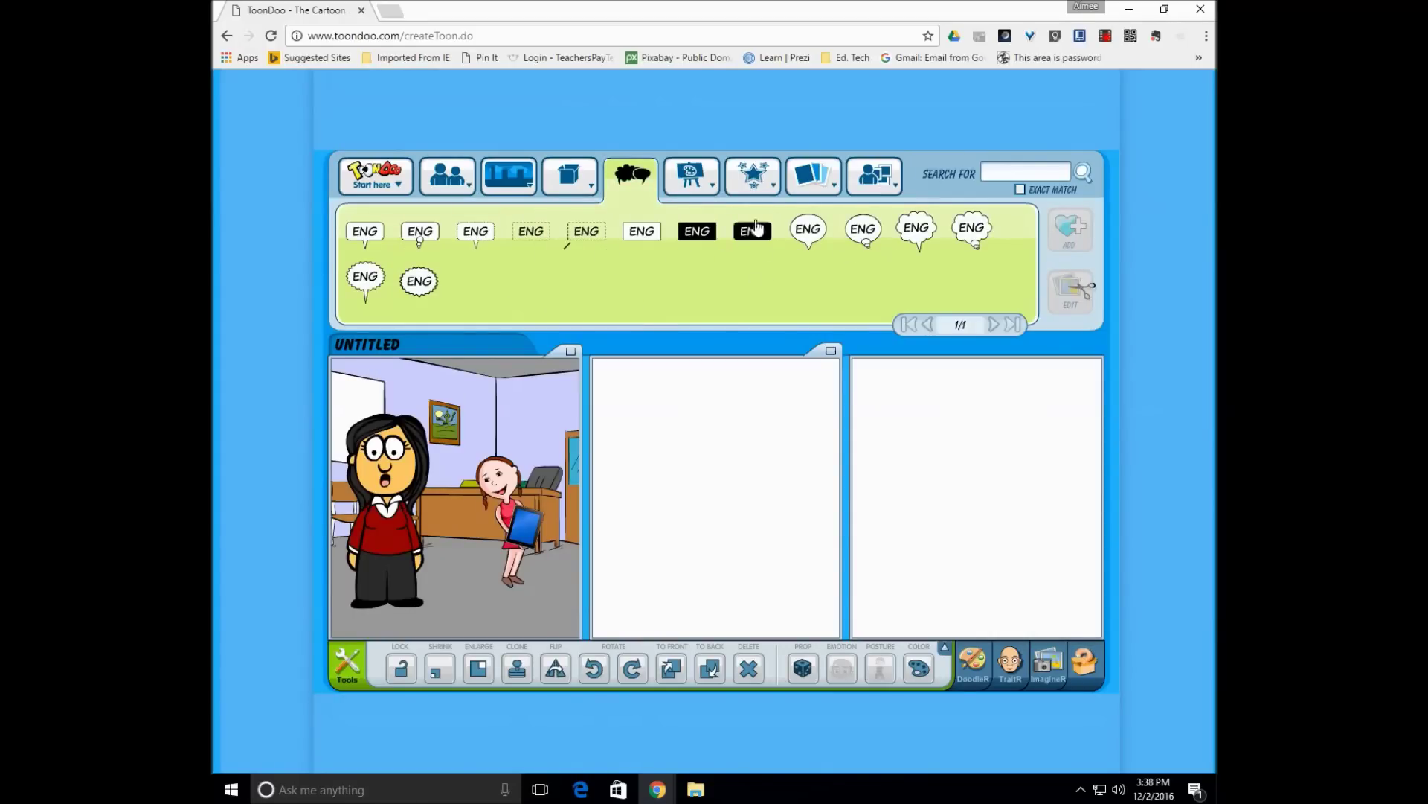
drag(808, 232, 406, 494)
click(459, 413)
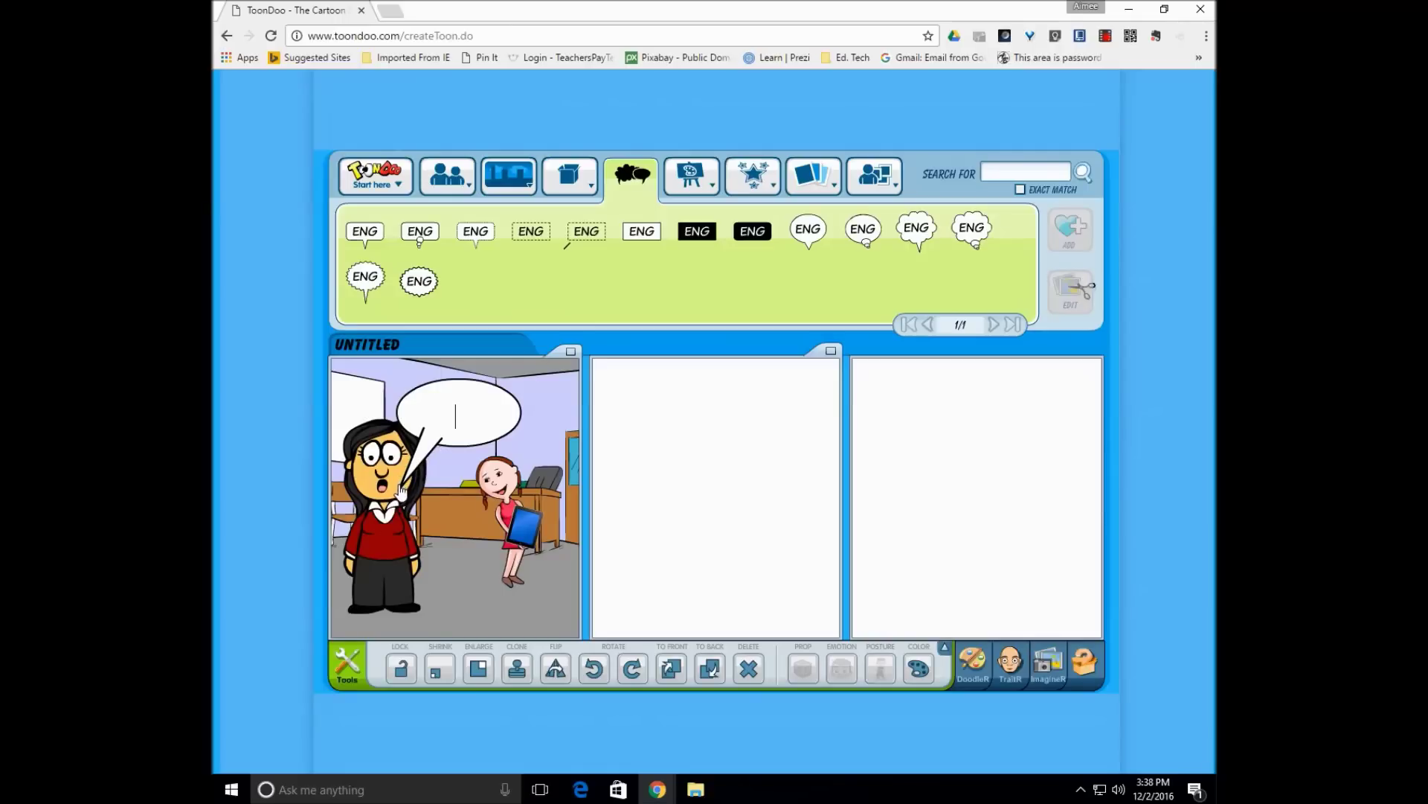
drag(402, 495, 476, 502)
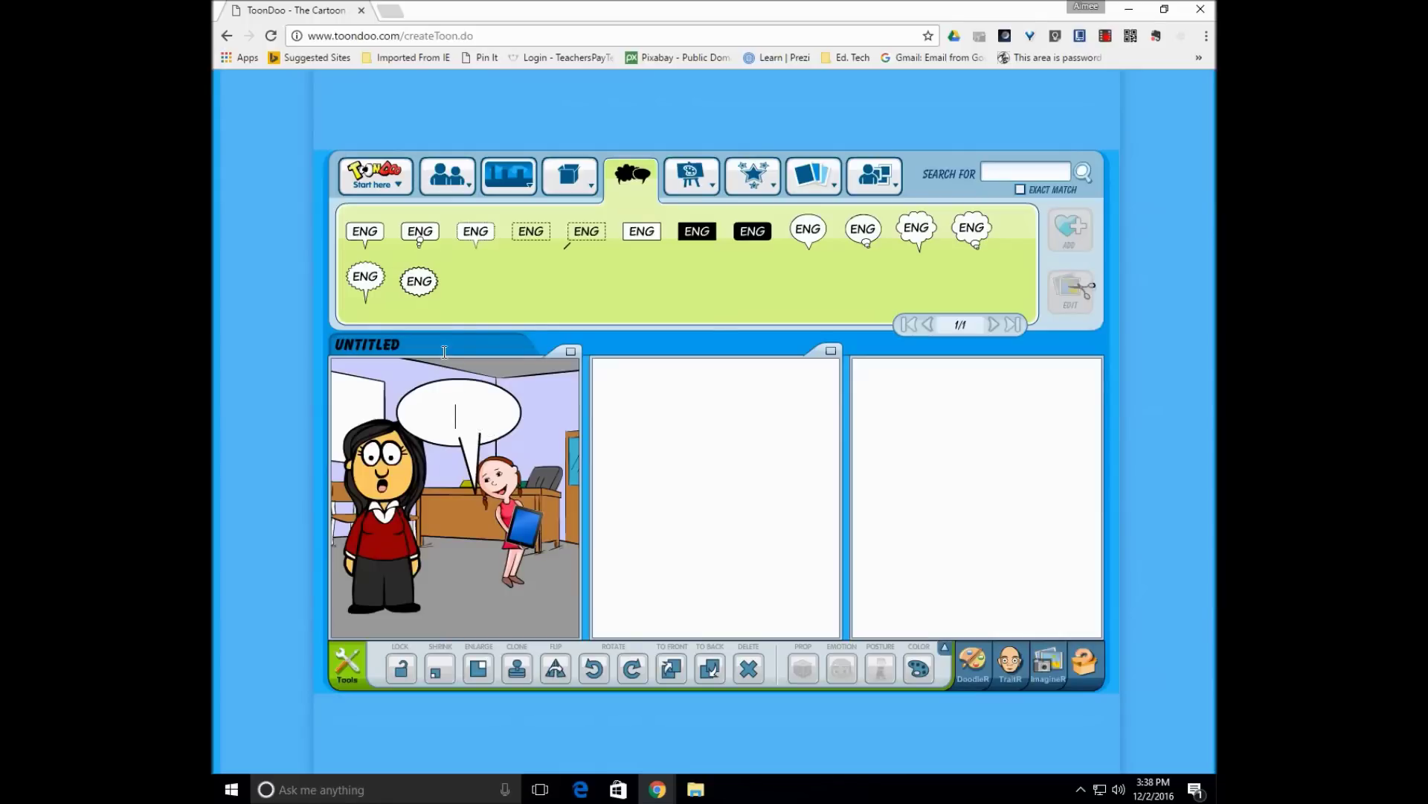
- Type the girl's line to the teacher about Internet Safety, shrink the bubble top-left, tail on her
text(Mrs. B)
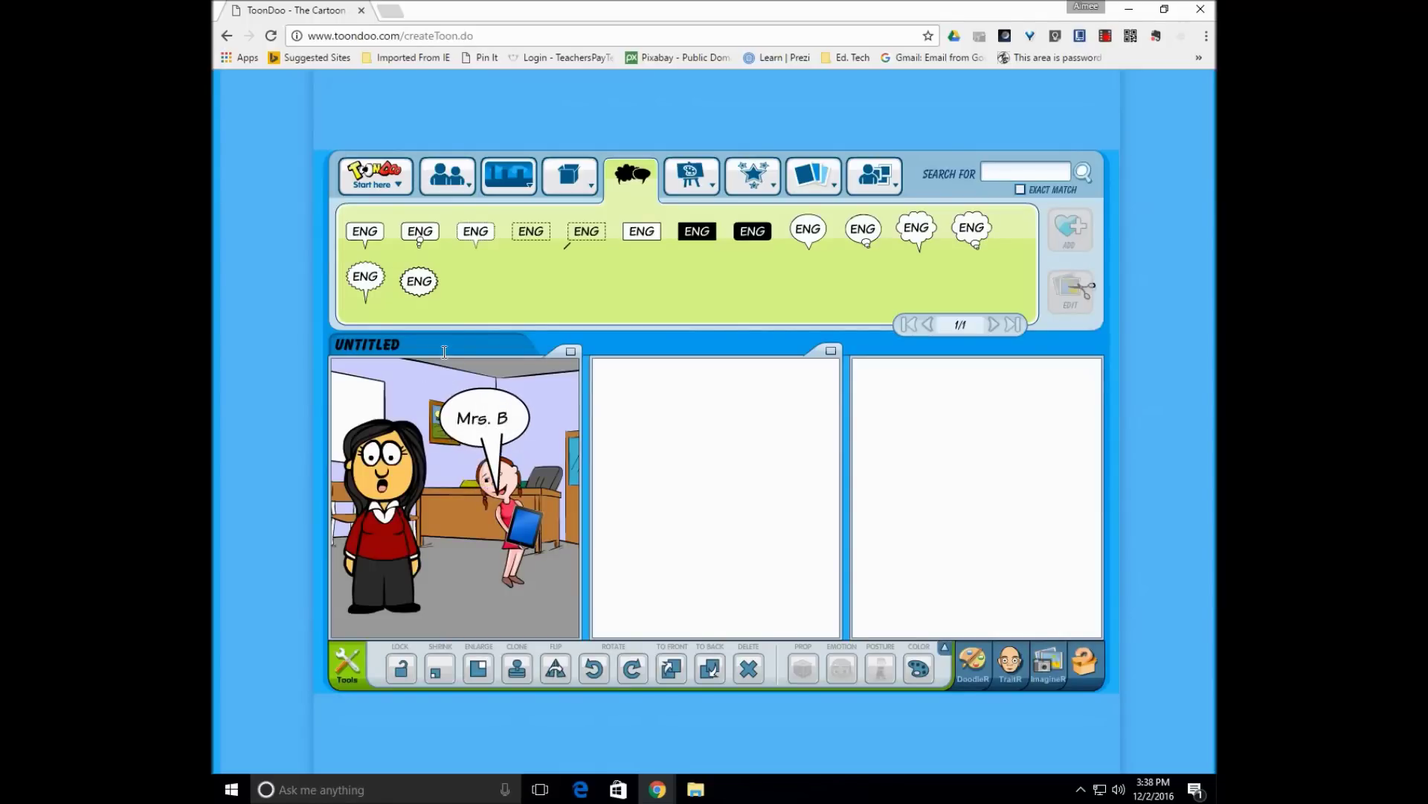
text(locm )
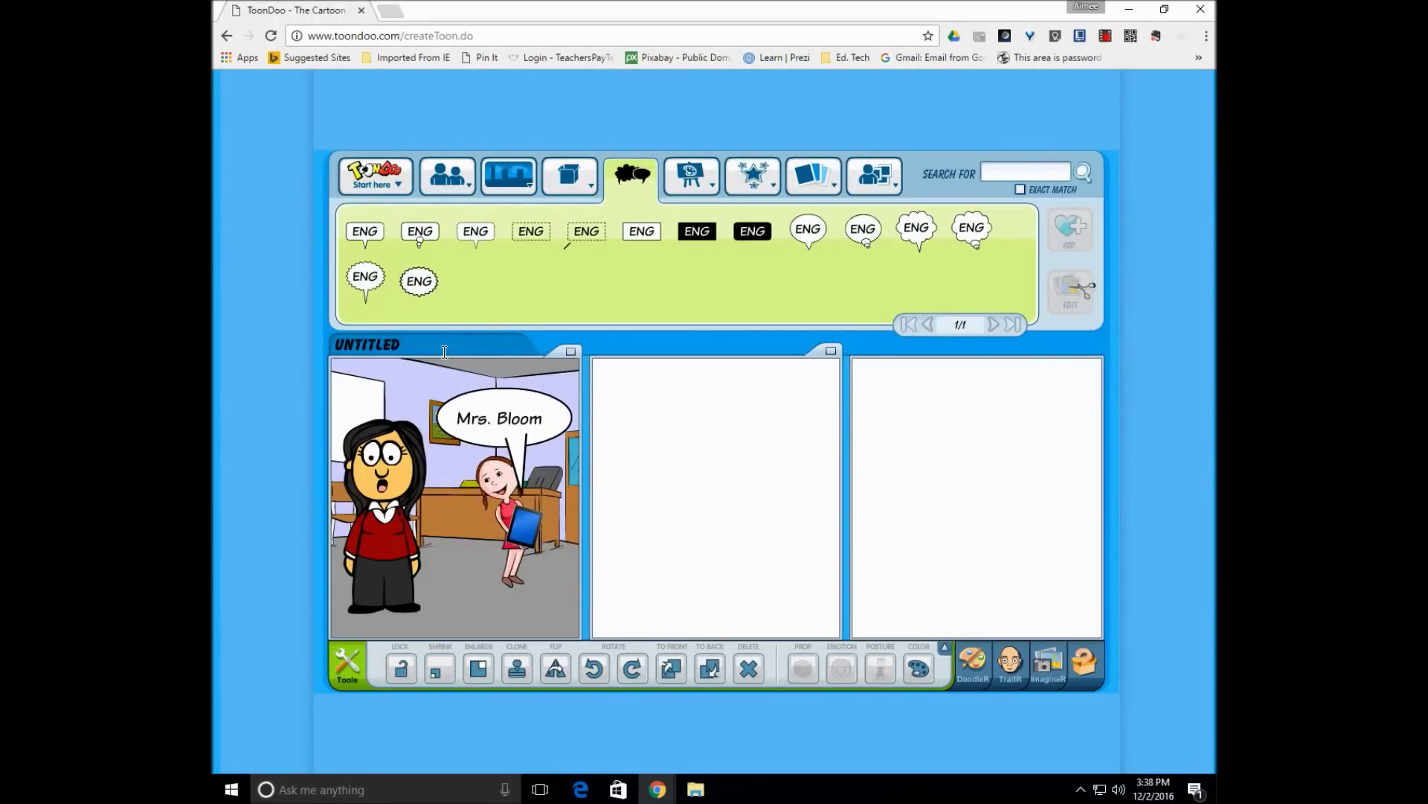
text(! I le)
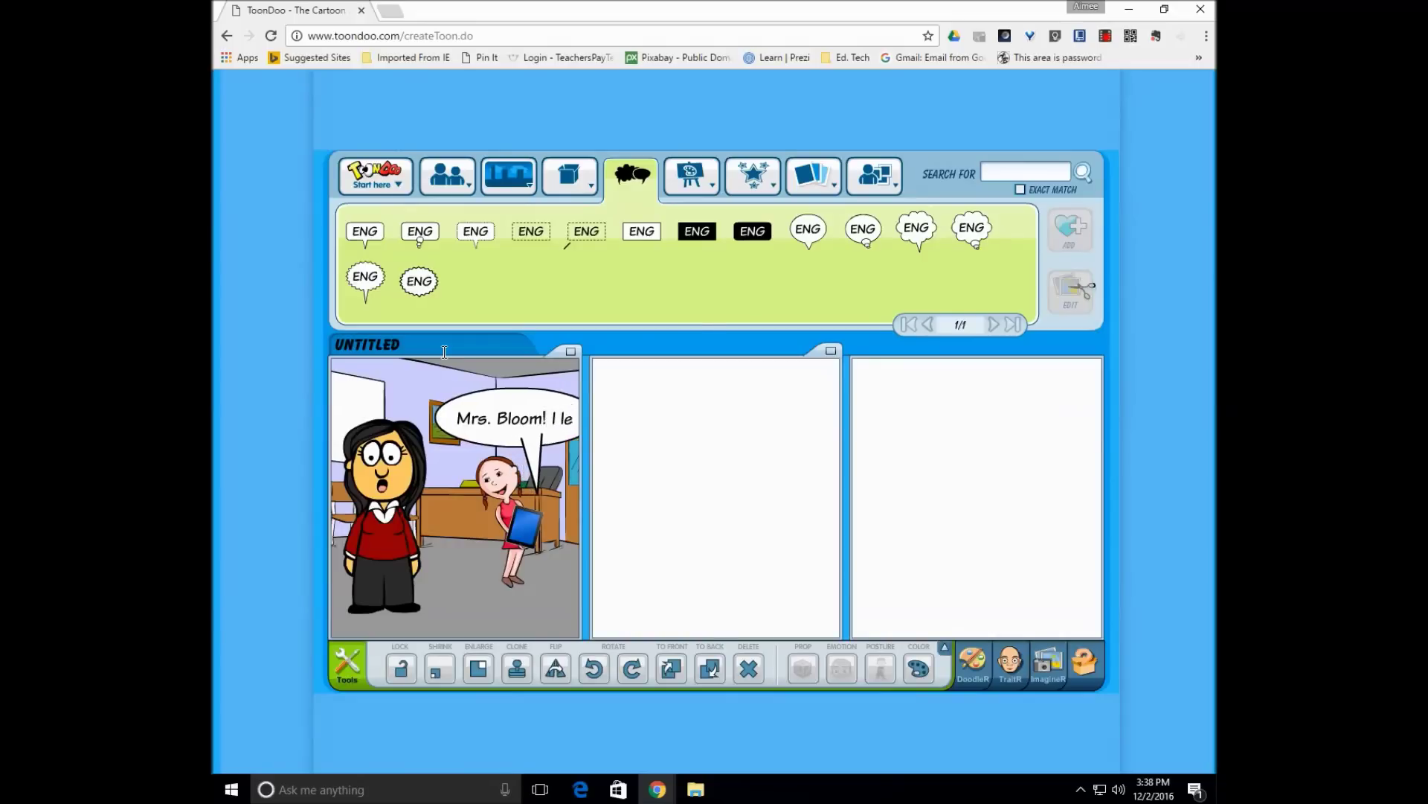
text(a)
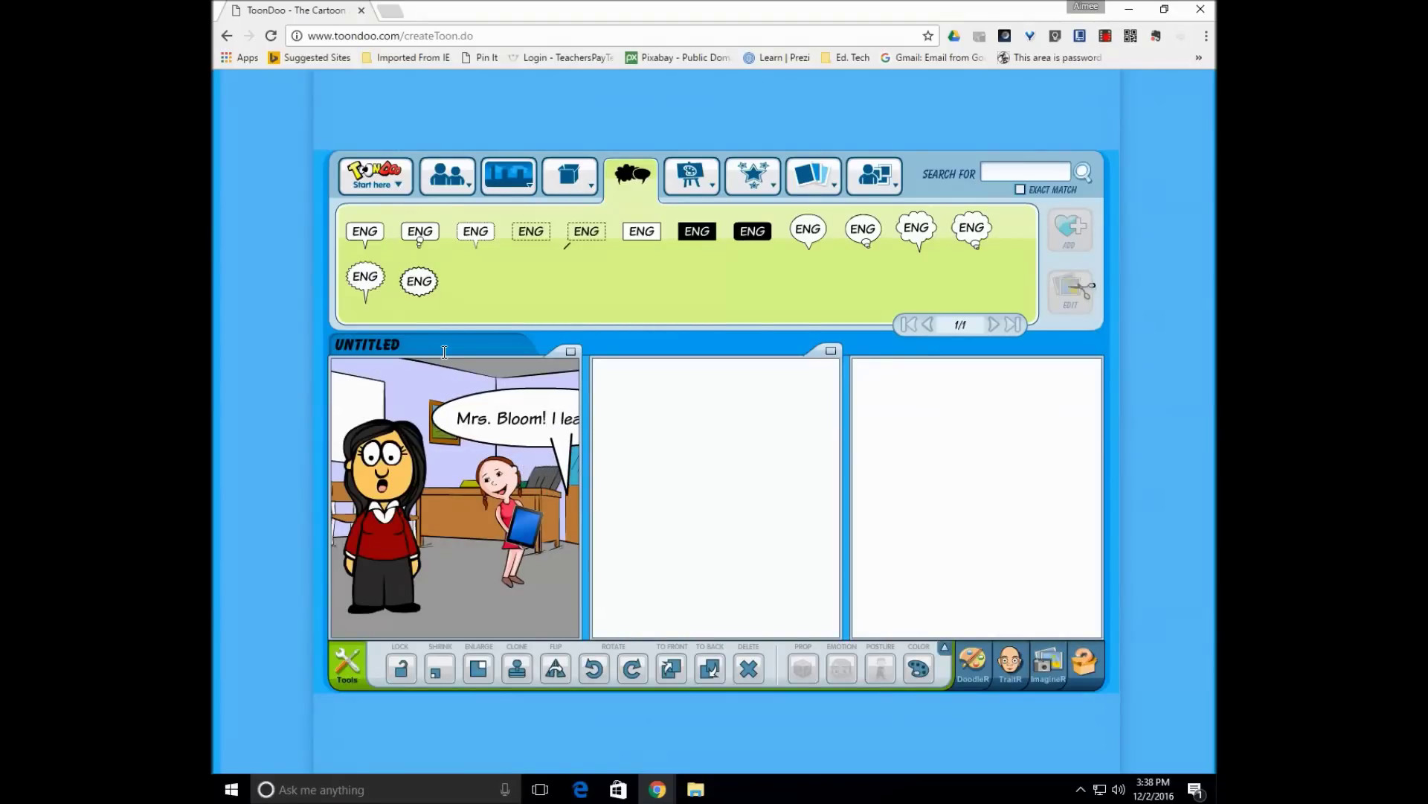
text(rn)
text(about)
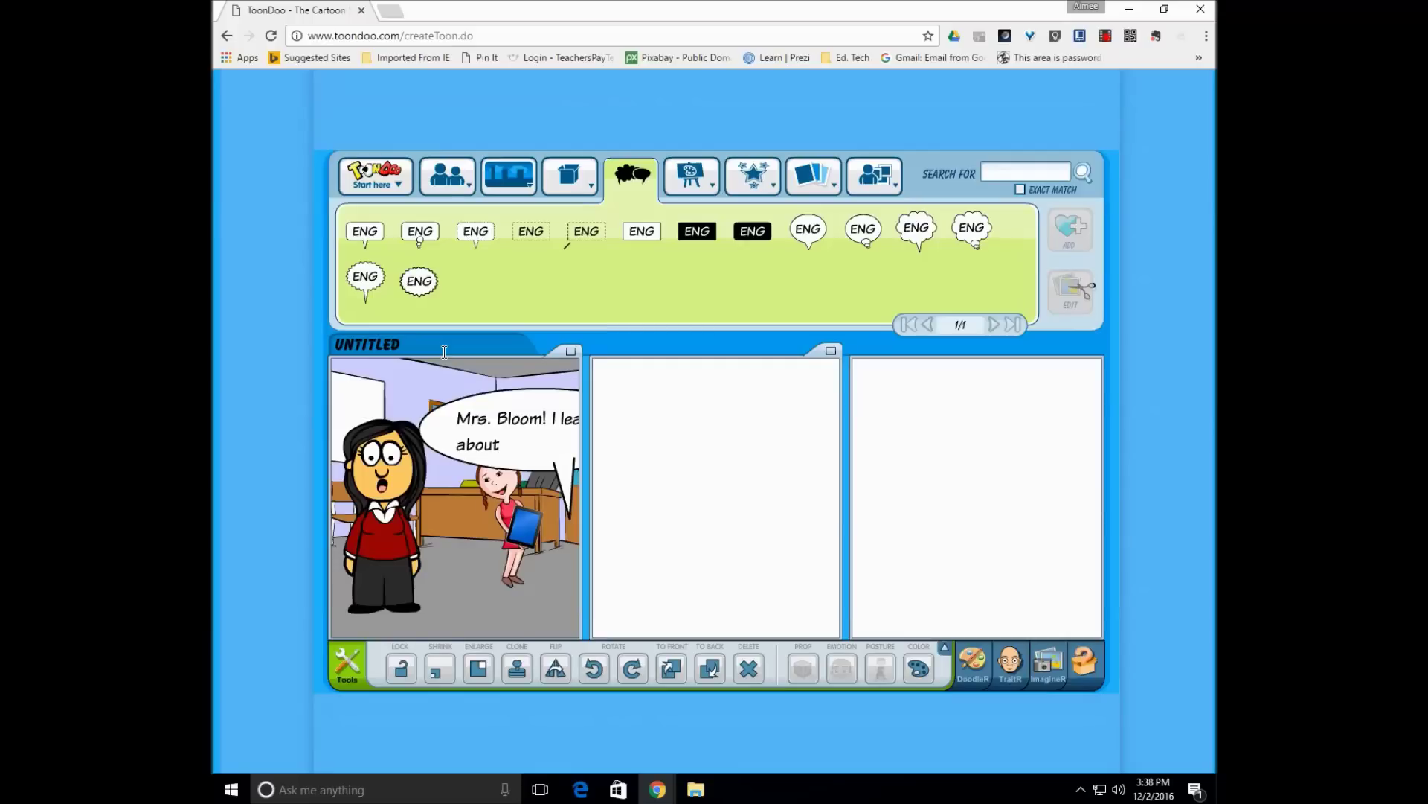
text( Internet Safe)
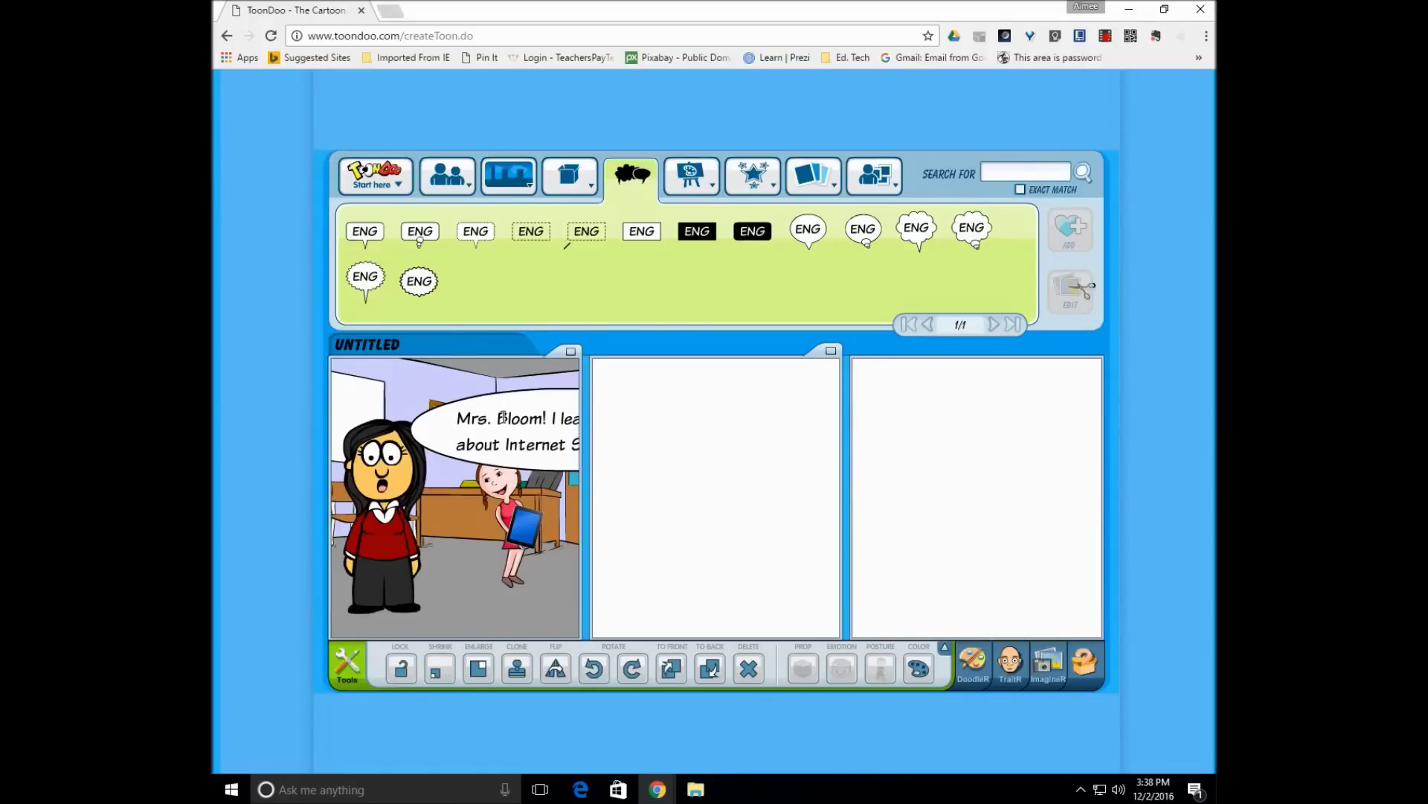
drag(529, 402, 445, 374)
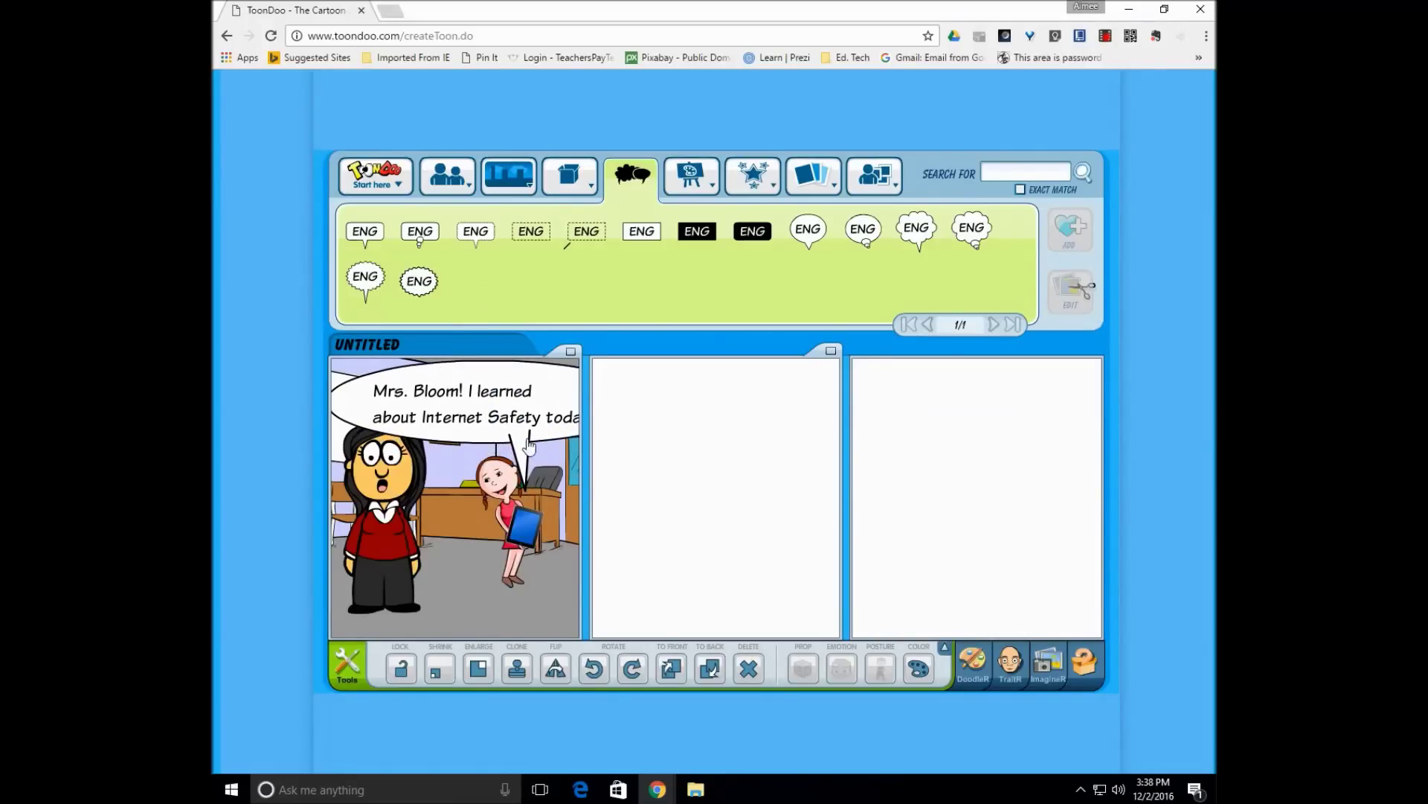
click(440, 669)
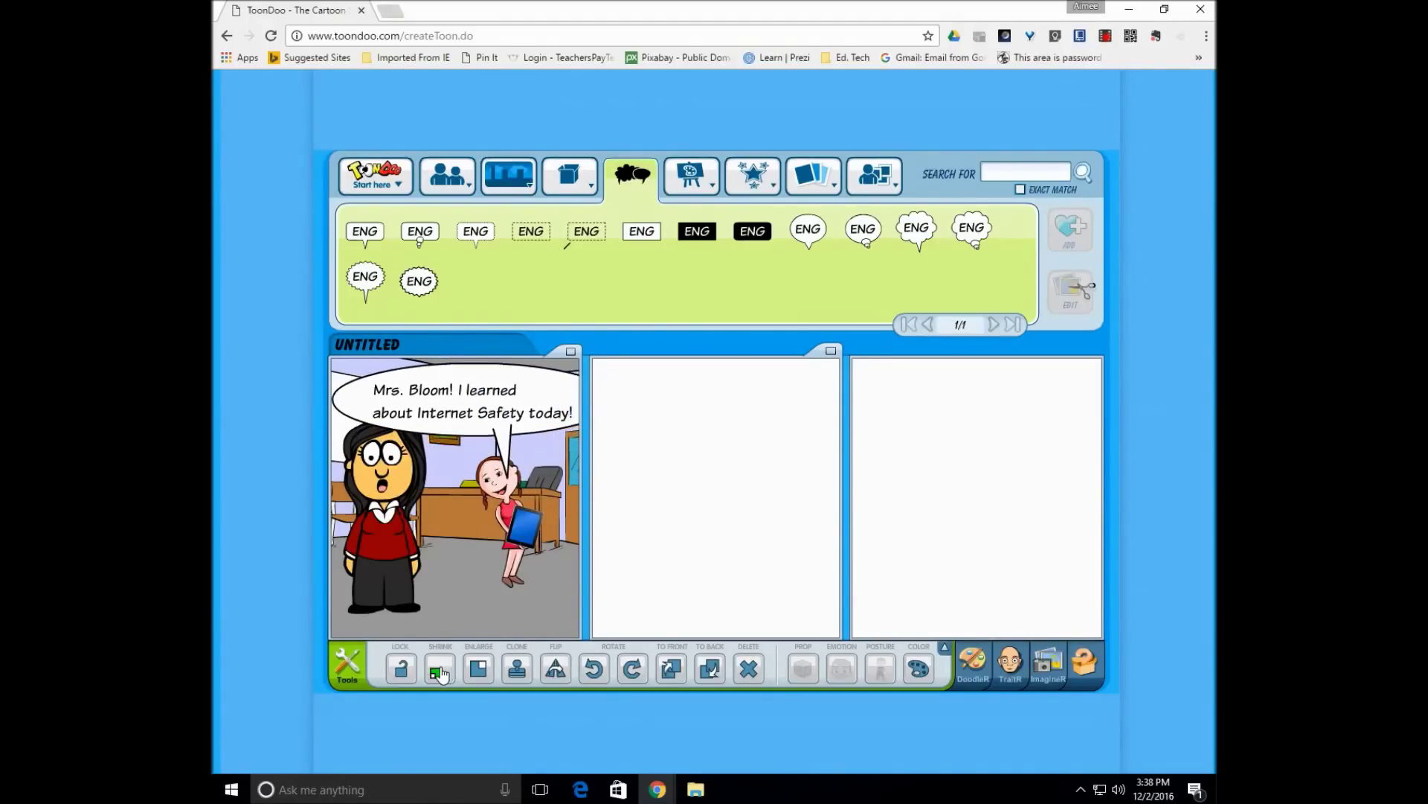
click(440, 672)
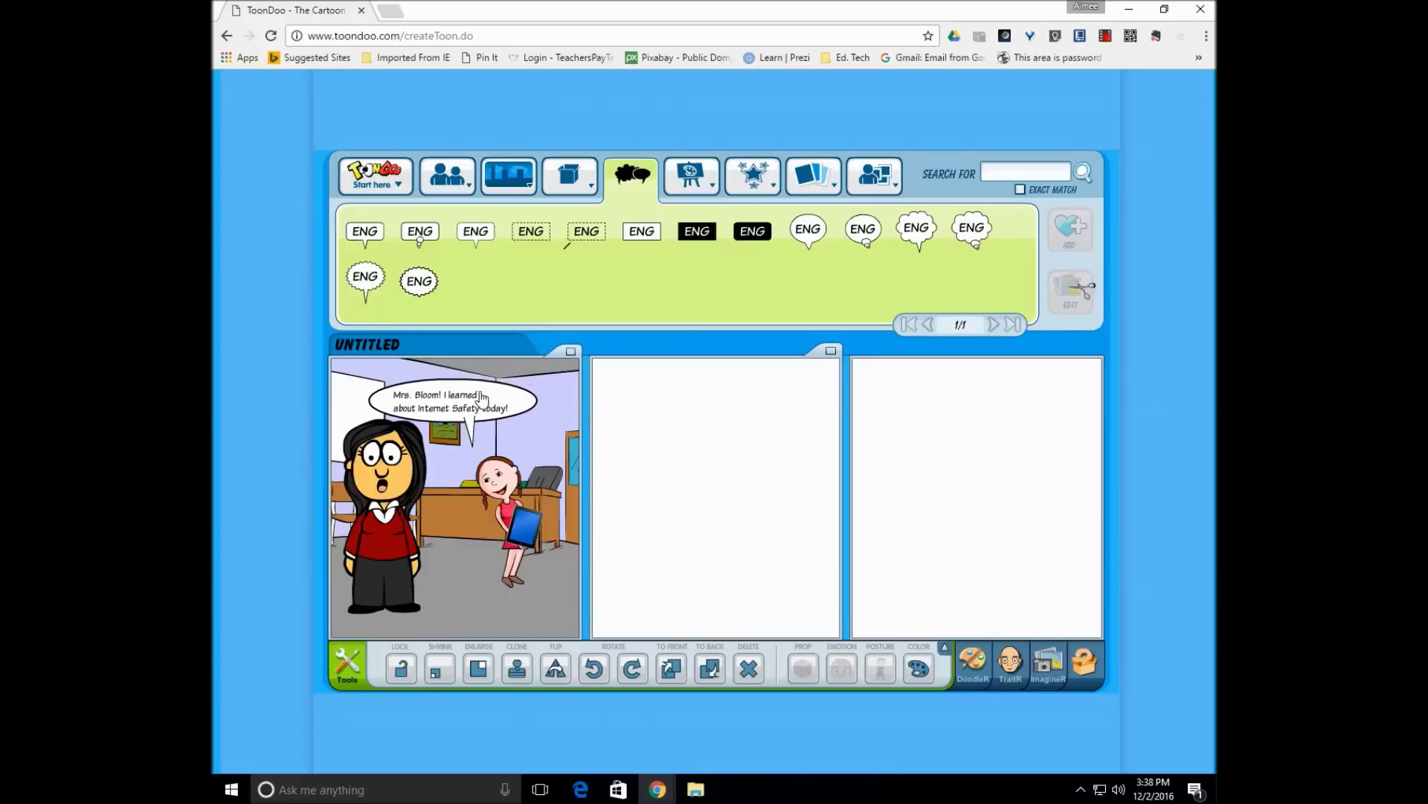
drag(477, 454, 506, 463)
click(520, 394)
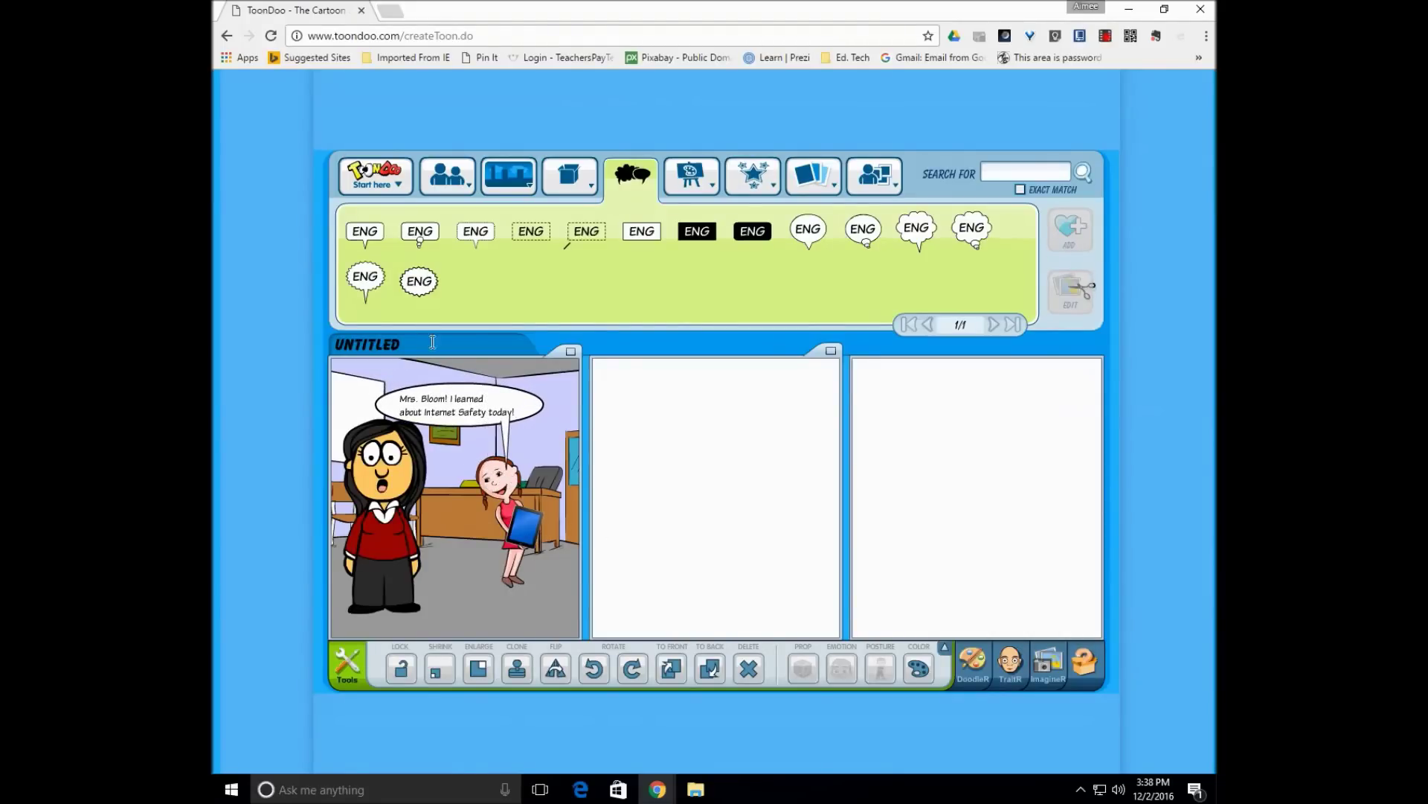
click(406, 459)
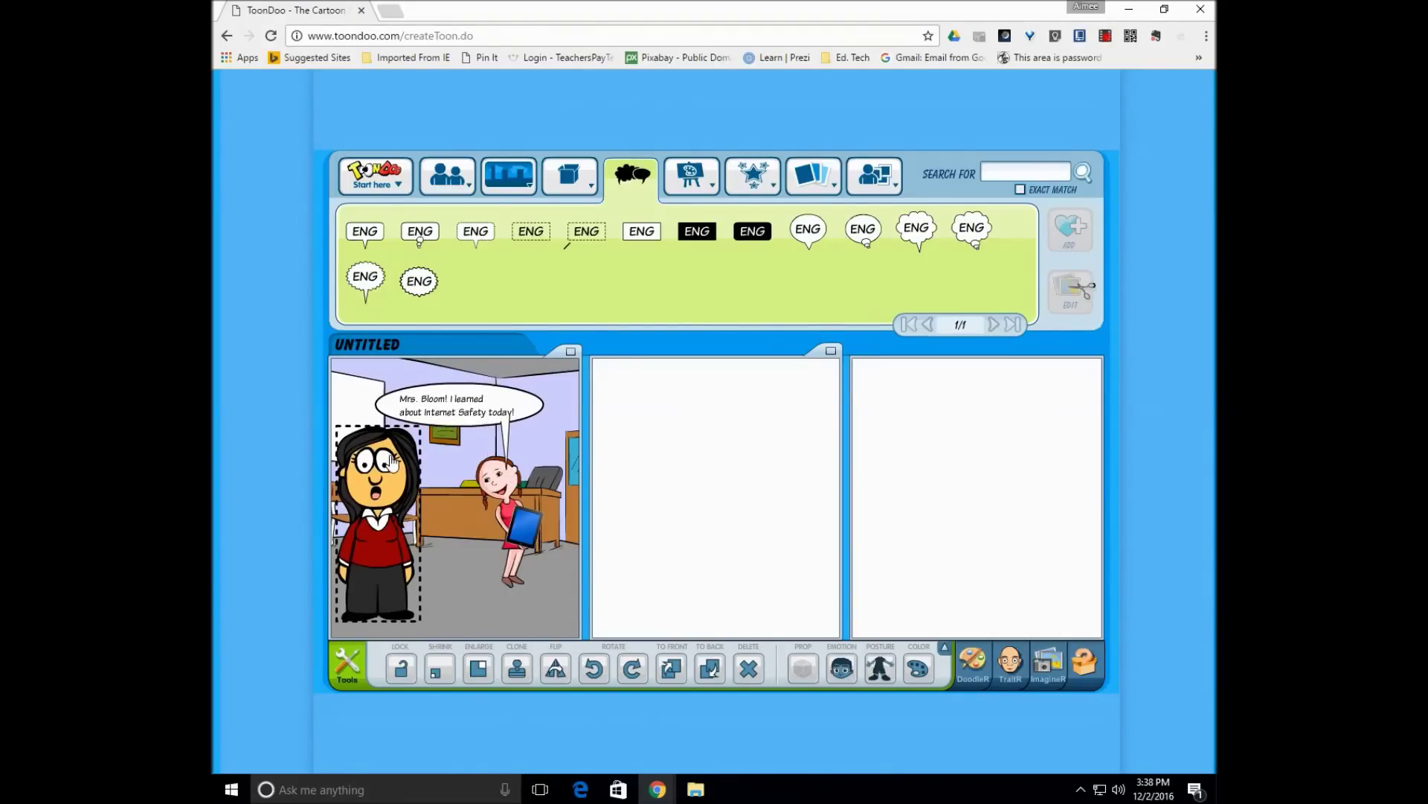
click(445, 475)
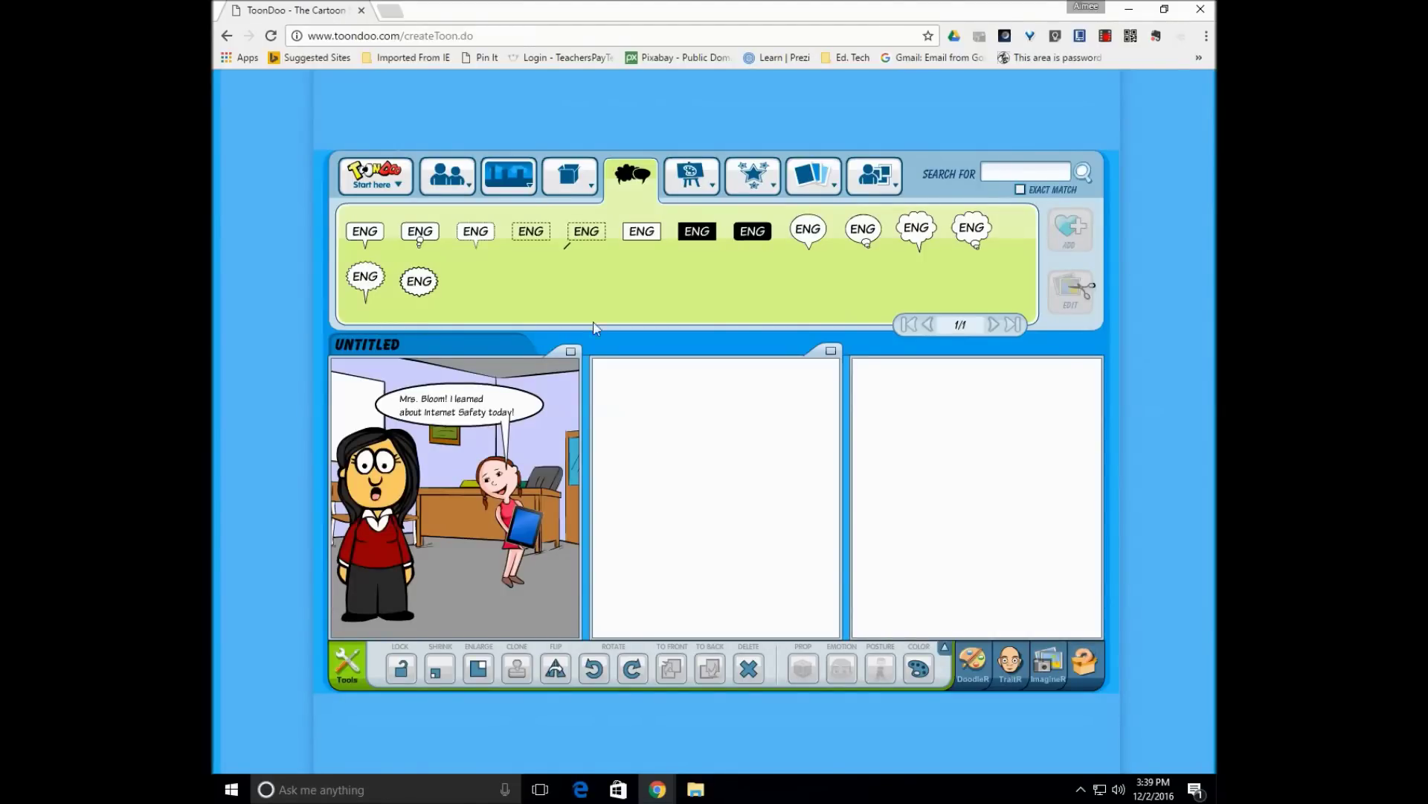
- Copy panel 1 into panel 2, then select all the text in panel 2's bubble
mouse_move(571, 359)
click(571, 352)
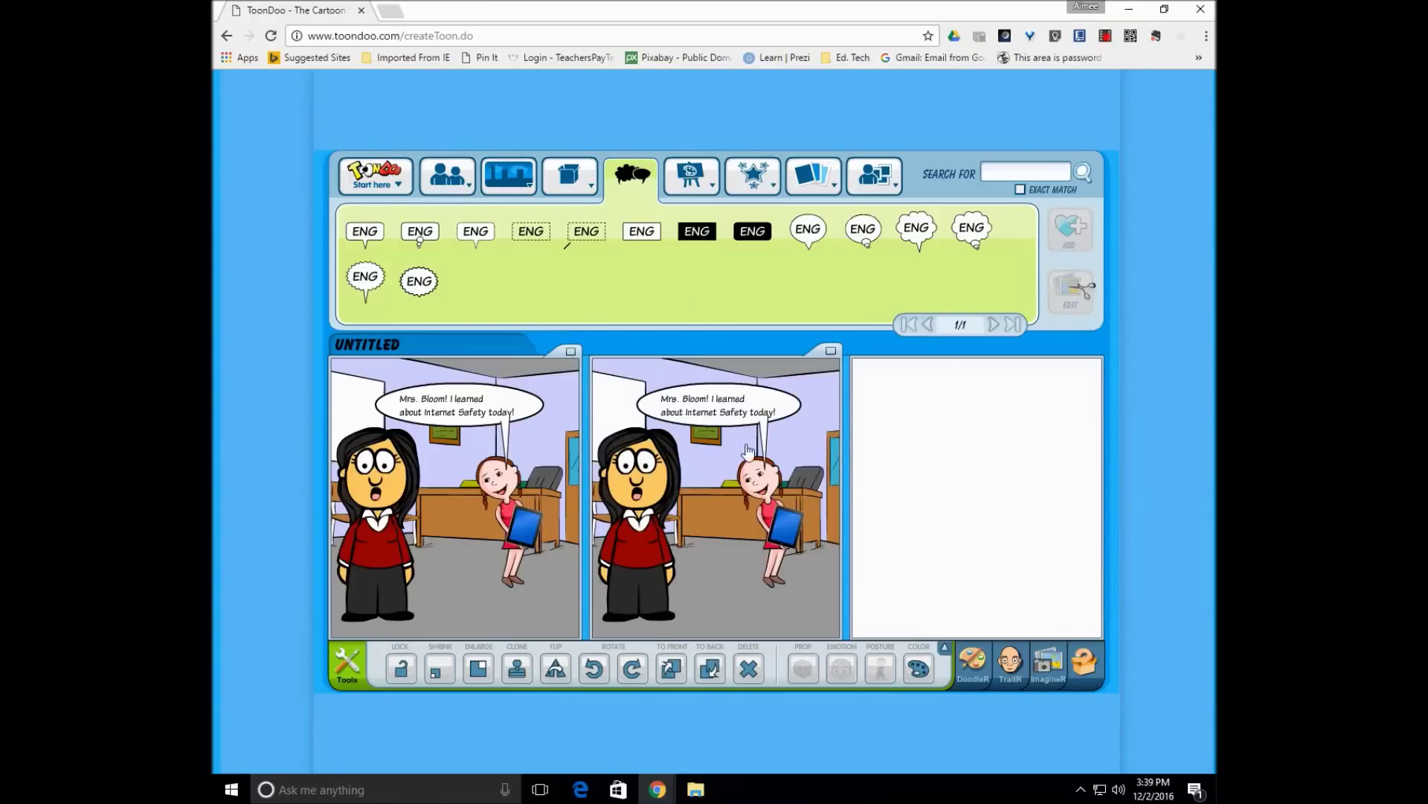
double_click(703, 413)
drag(772, 411, 658, 393)
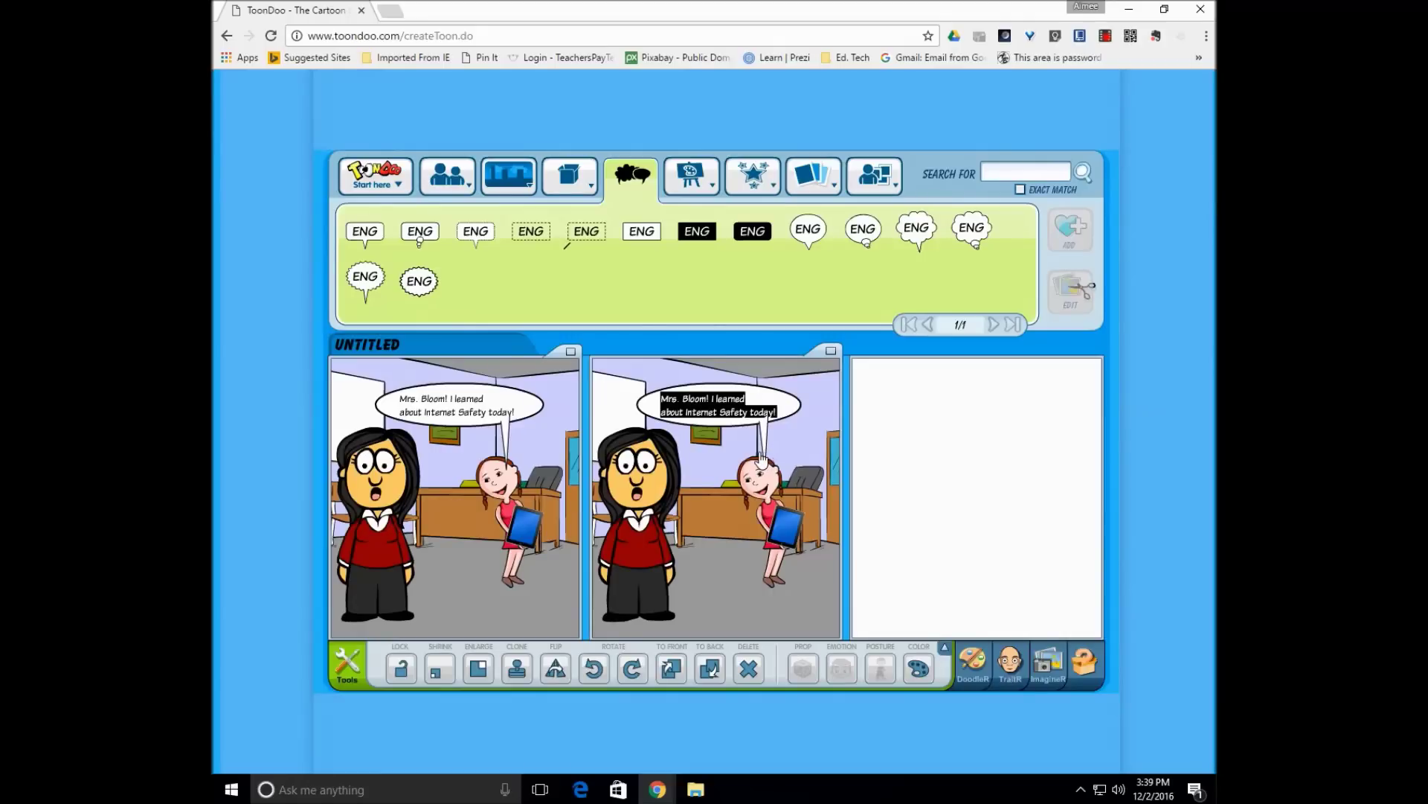
- Aim panel 2's bubble at the woman, with her asking the girl by name, 'What have you learned?'
drag(766, 461, 679, 480)
text(Wo)
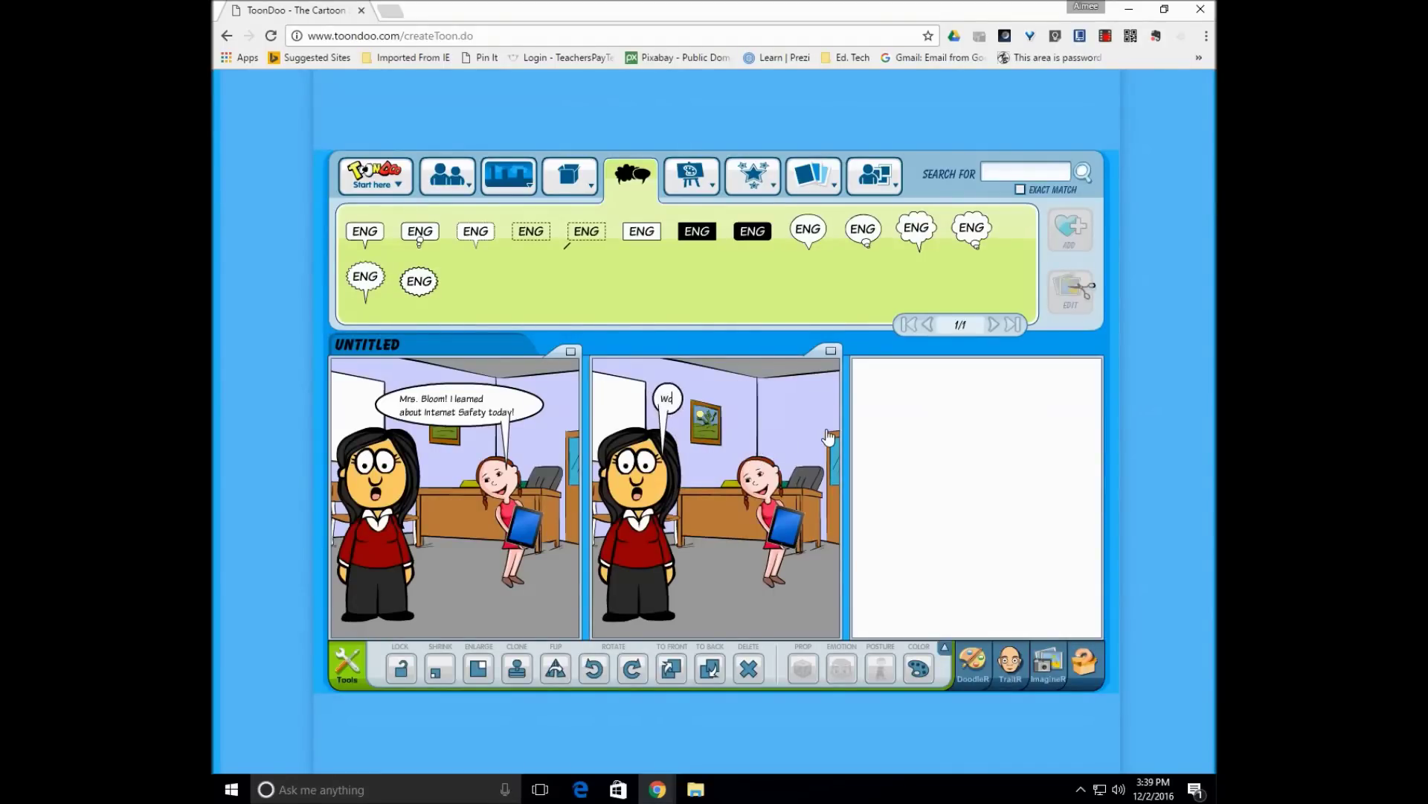
text(w, Sarah)
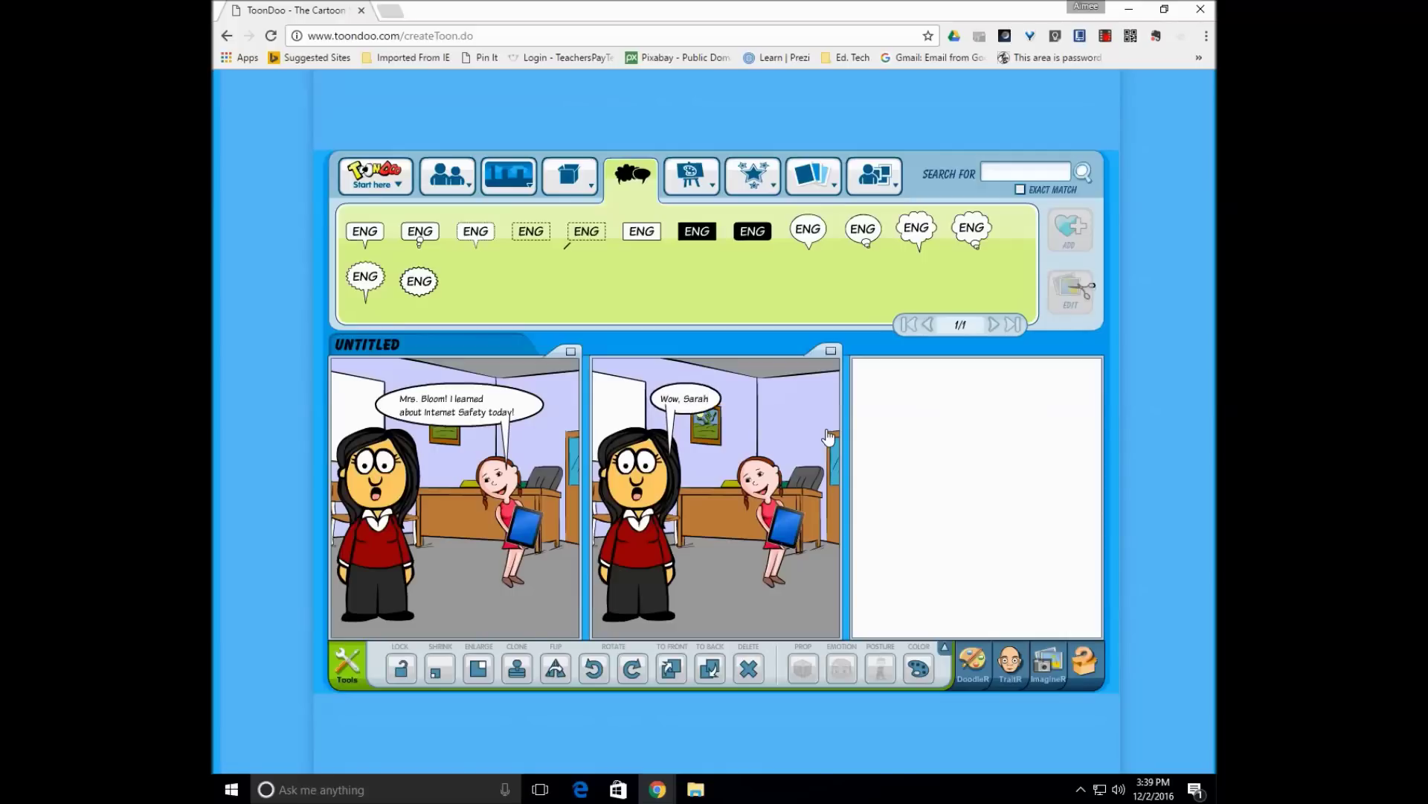
text(. What h)
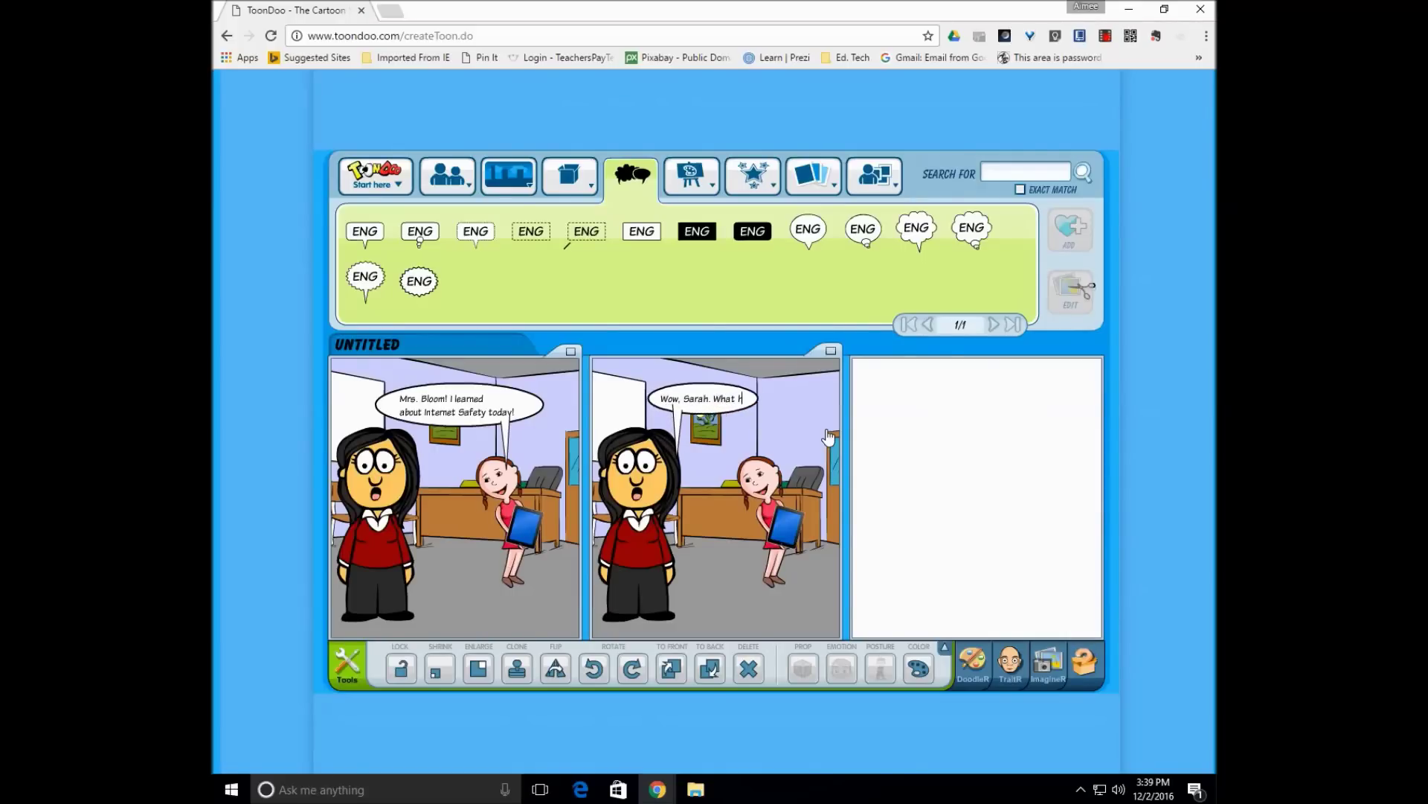
text(ave you learned)
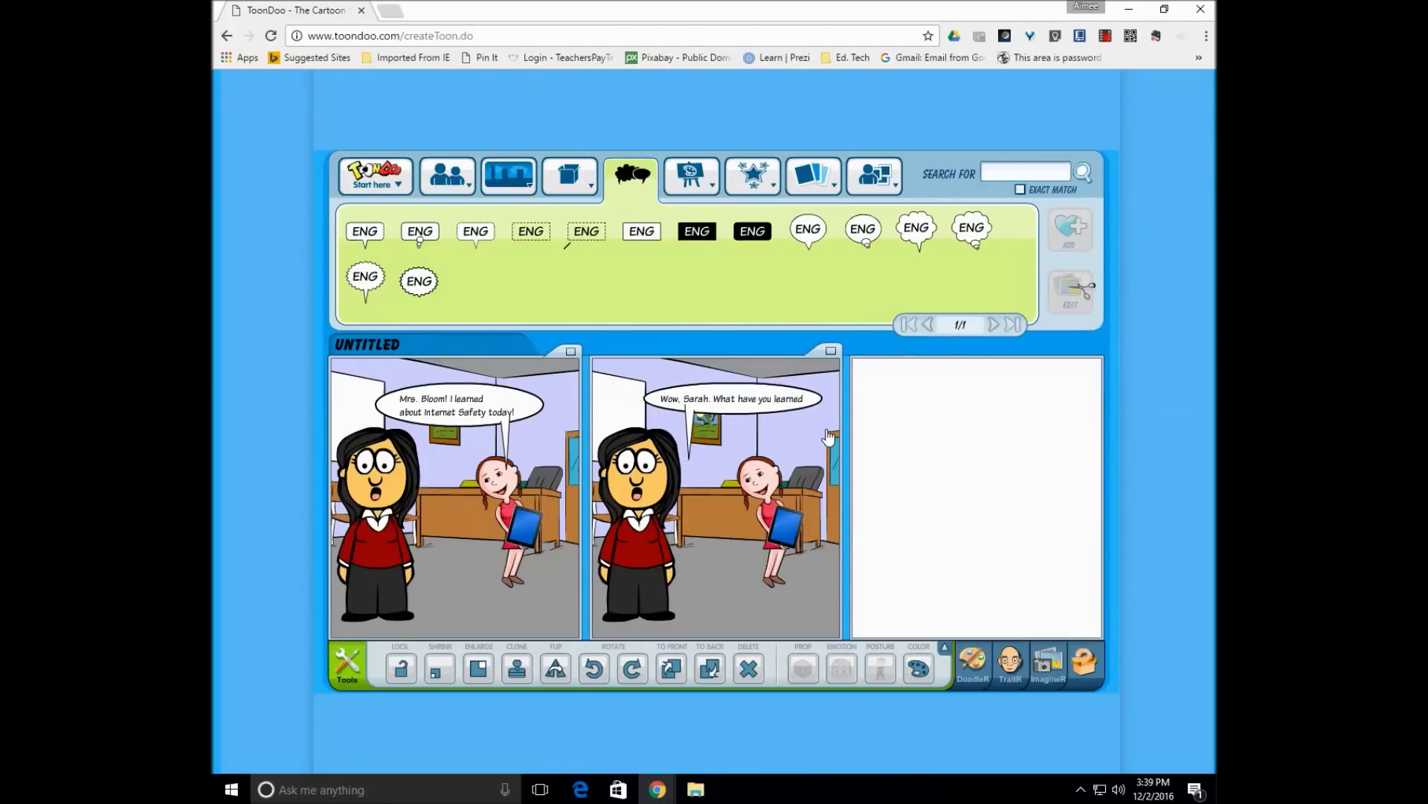
text(?)
drag(690, 456, 675, 473)
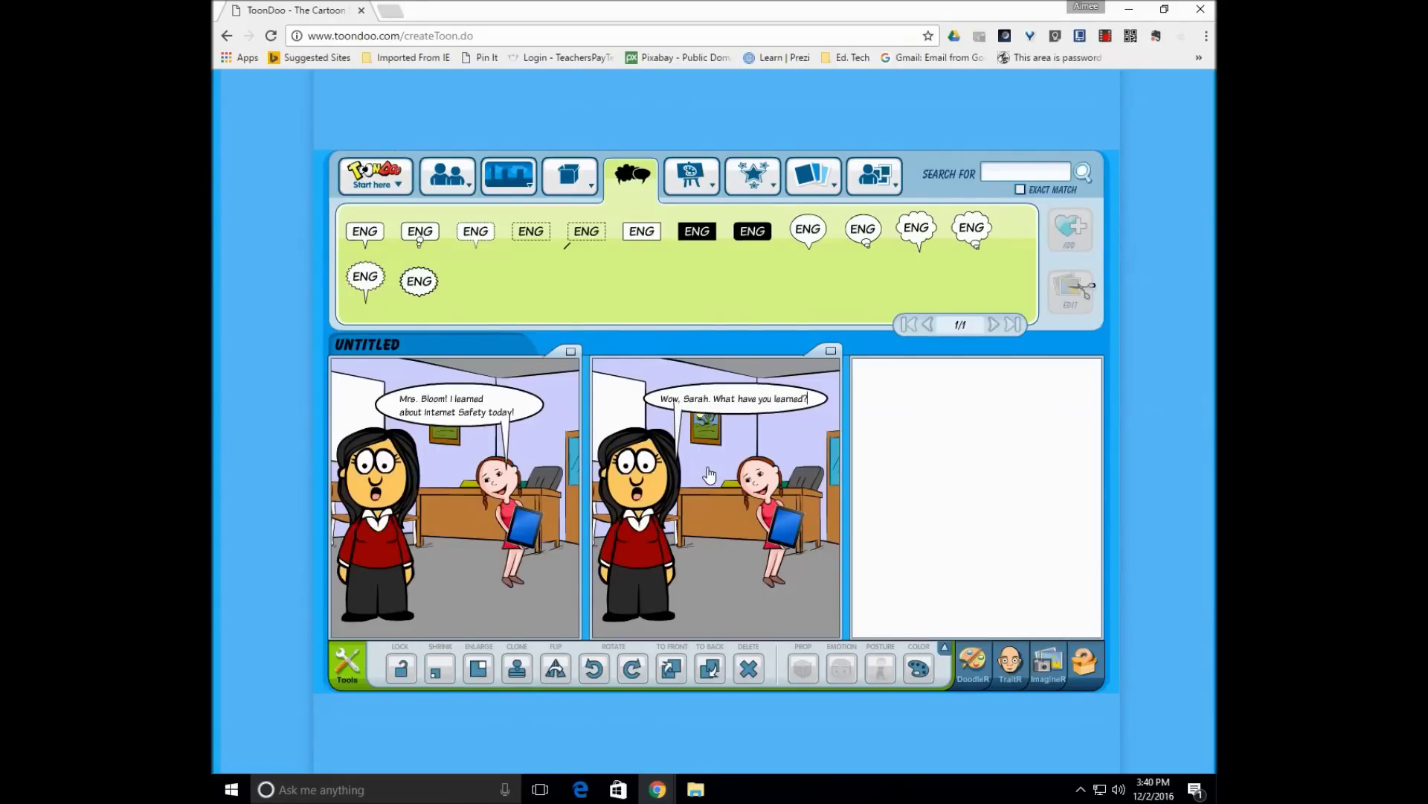
- Move the question bubble to panel 2's top and add a new empty round bubble beneath it
drag(808, 228, 744, 535)
drag(730, 461, 759, 655)
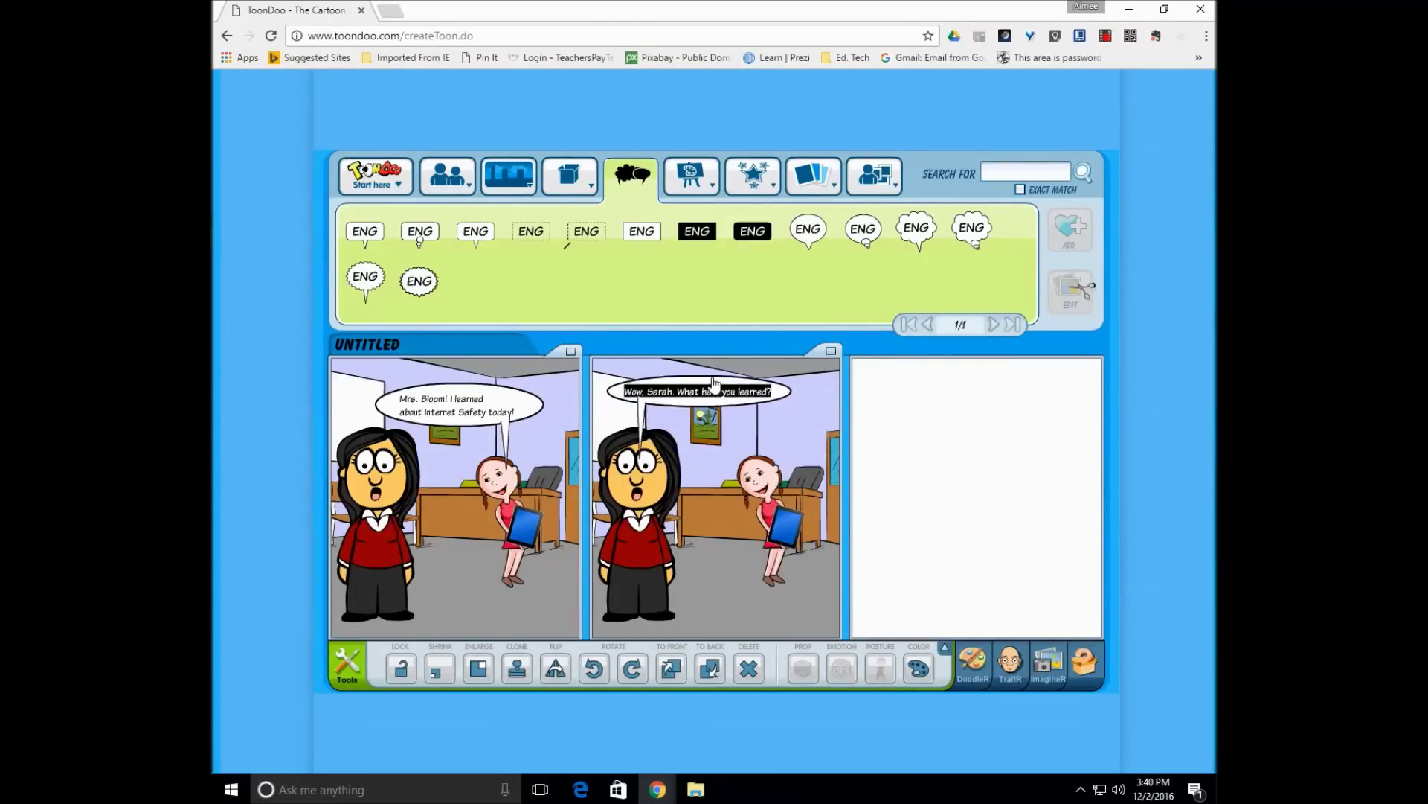
drag(798, 405, 743, 385)
drag(808, 228, 792, 417)
click(729, 491)
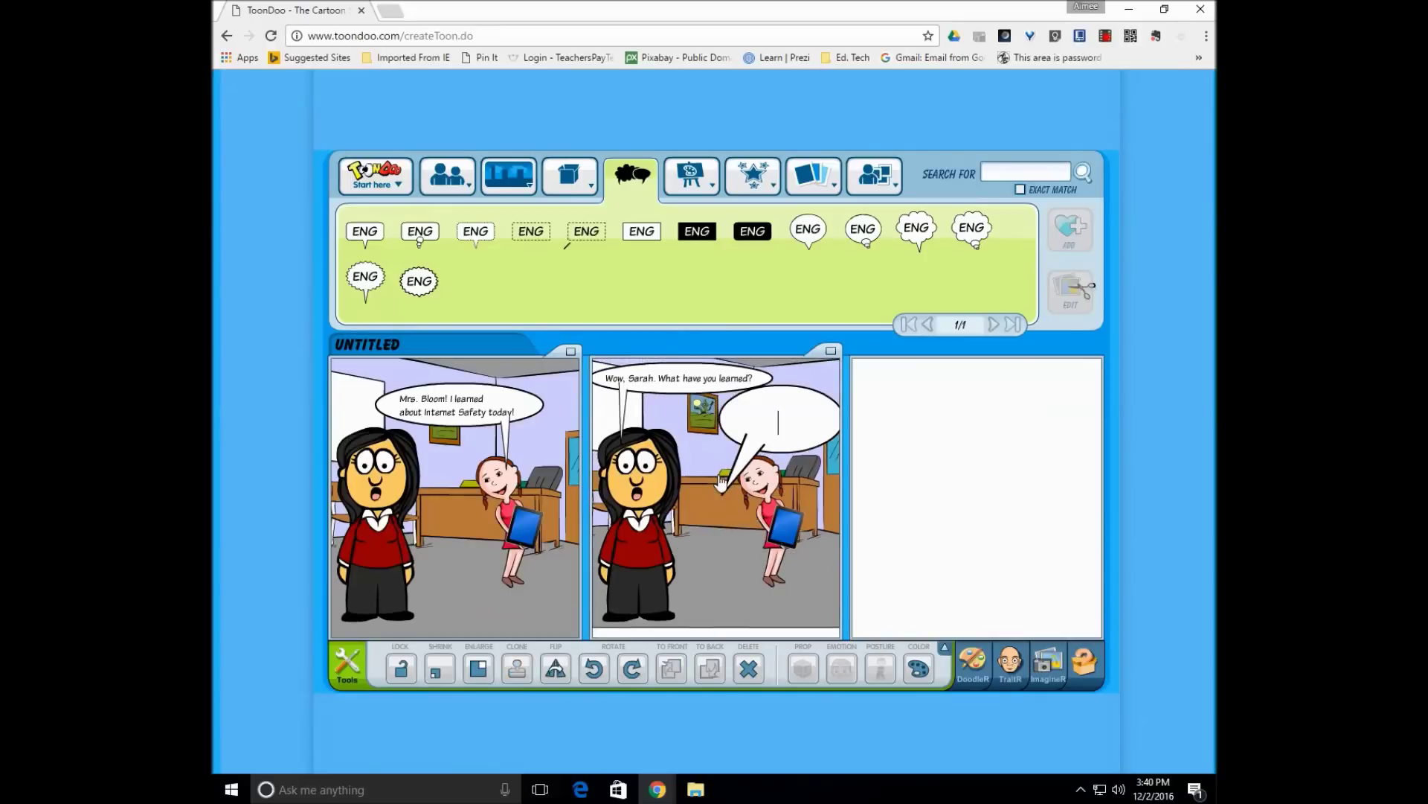
- Aim the new bubble at the girl, type her personal-information reply, and resize it to fit
drag(723, 494, 774, 480)
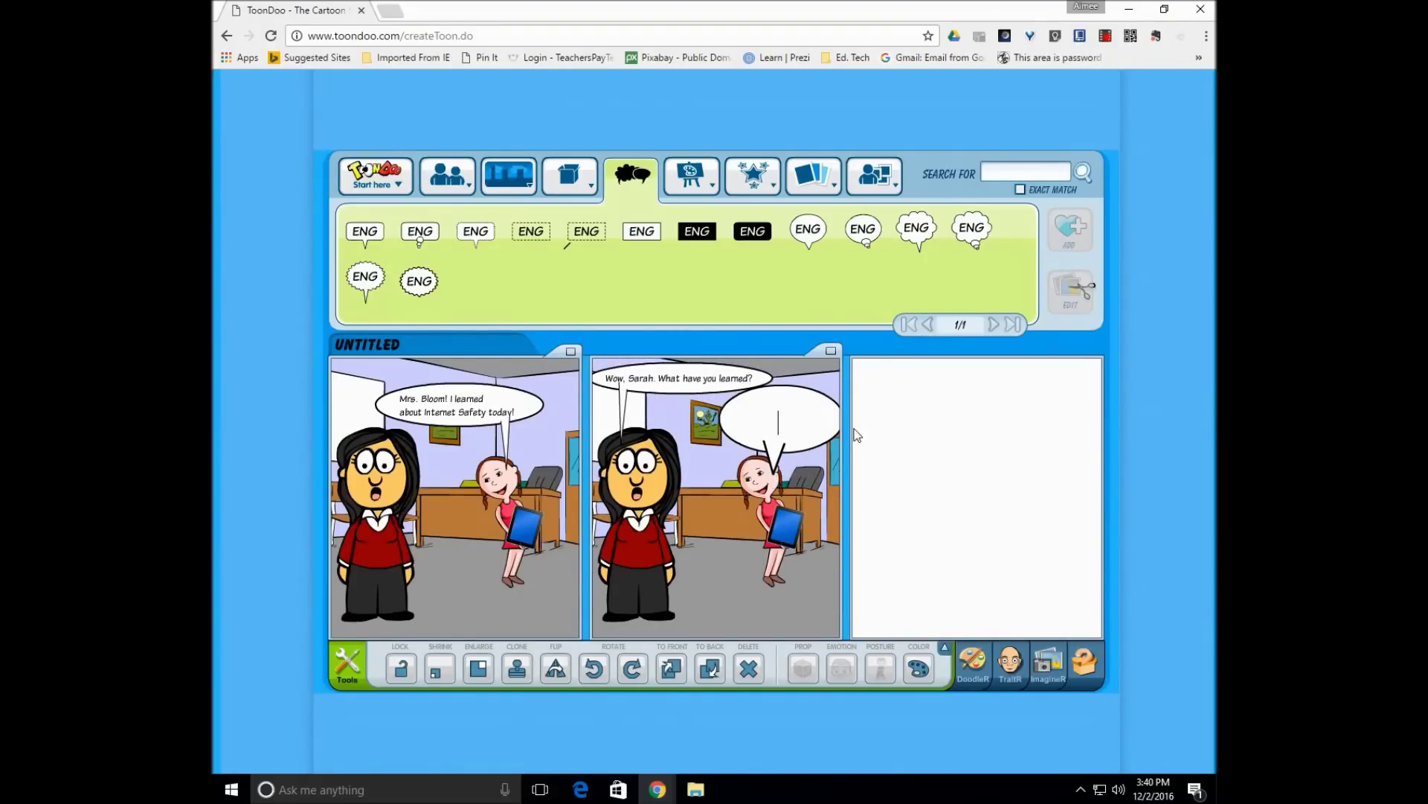
text(I learend)
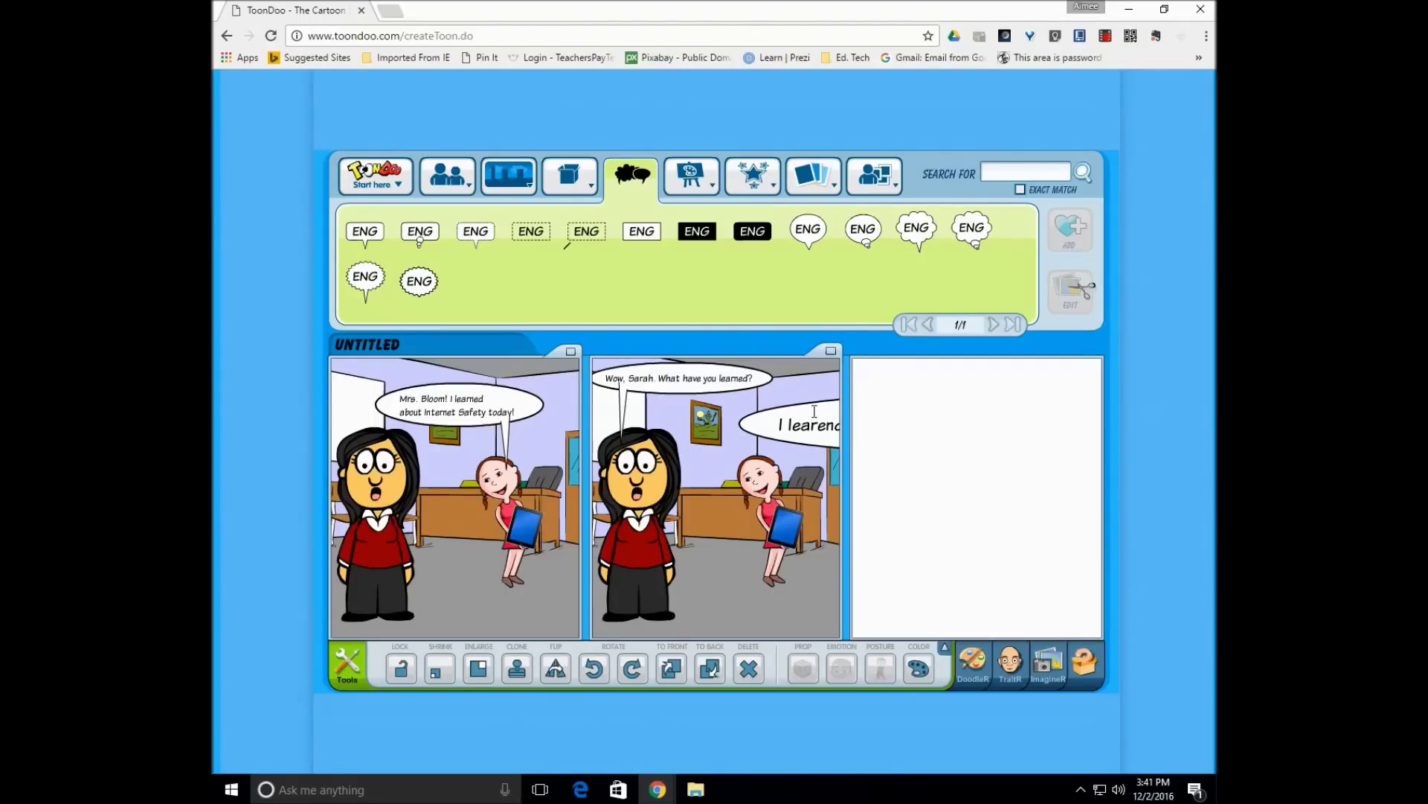
drag(821, 409, 721, 406)
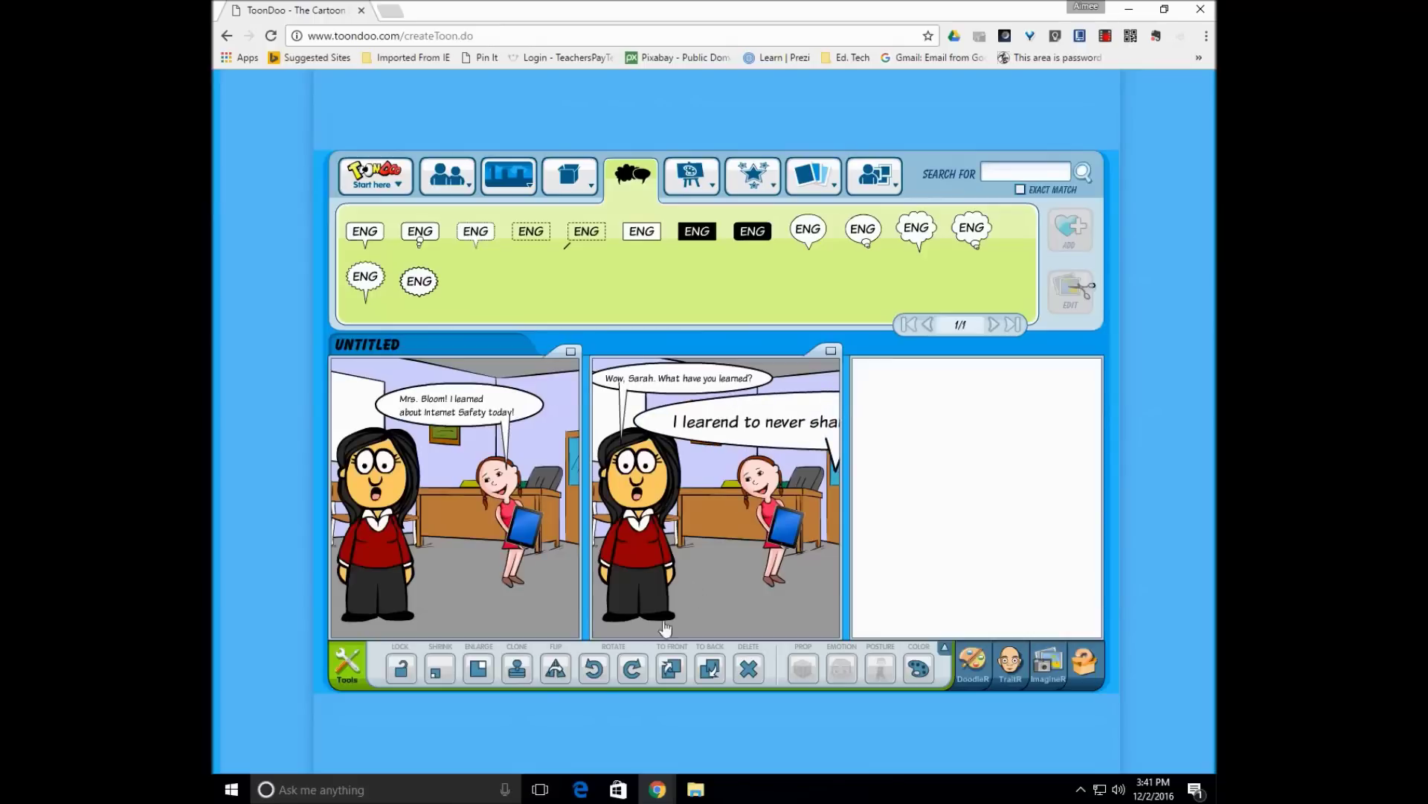
click(427, 673)
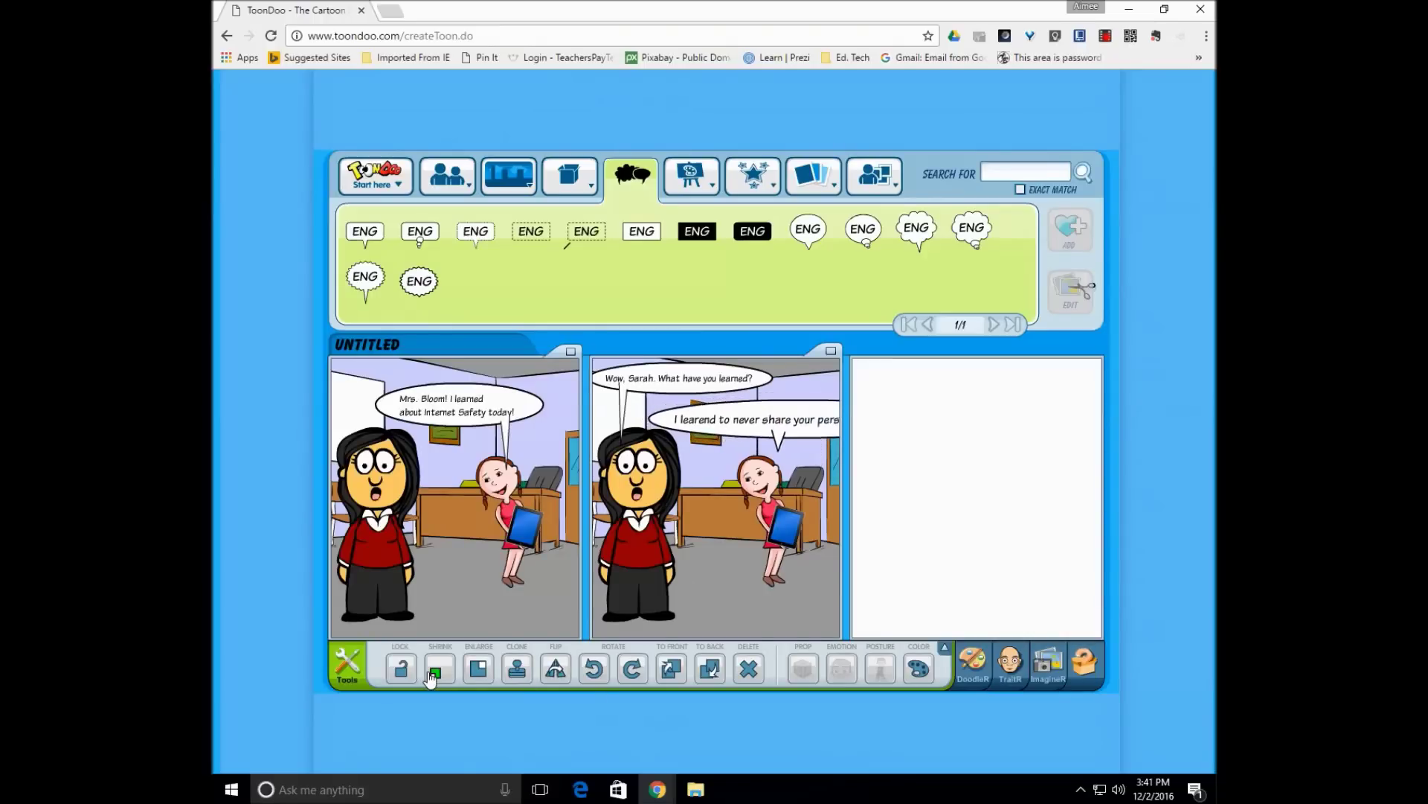
click(470, 673)
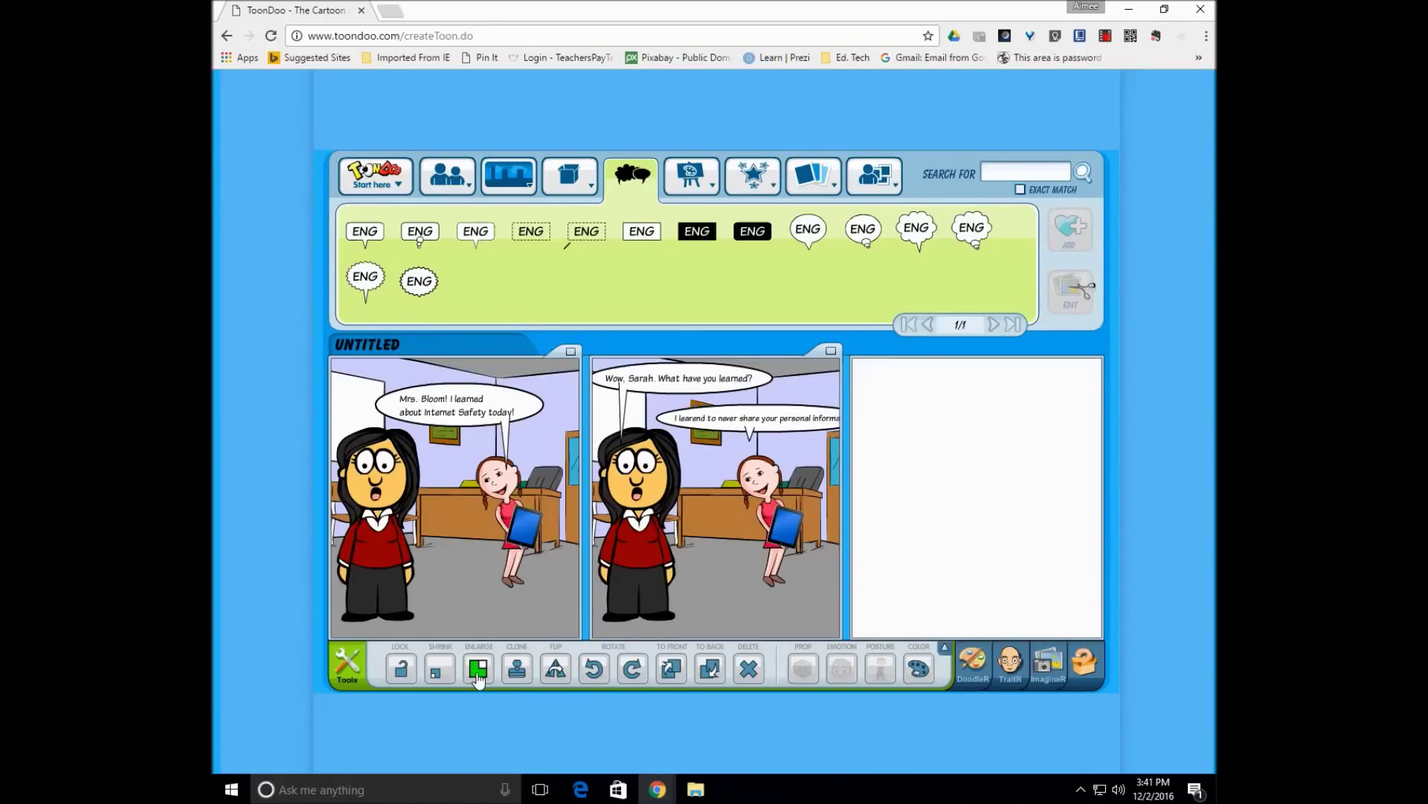
- Break the reply onto two lines after 'your', aim it at the girl's head, and copy panel 2 into panel 3
click(778, 418)
key(Return)
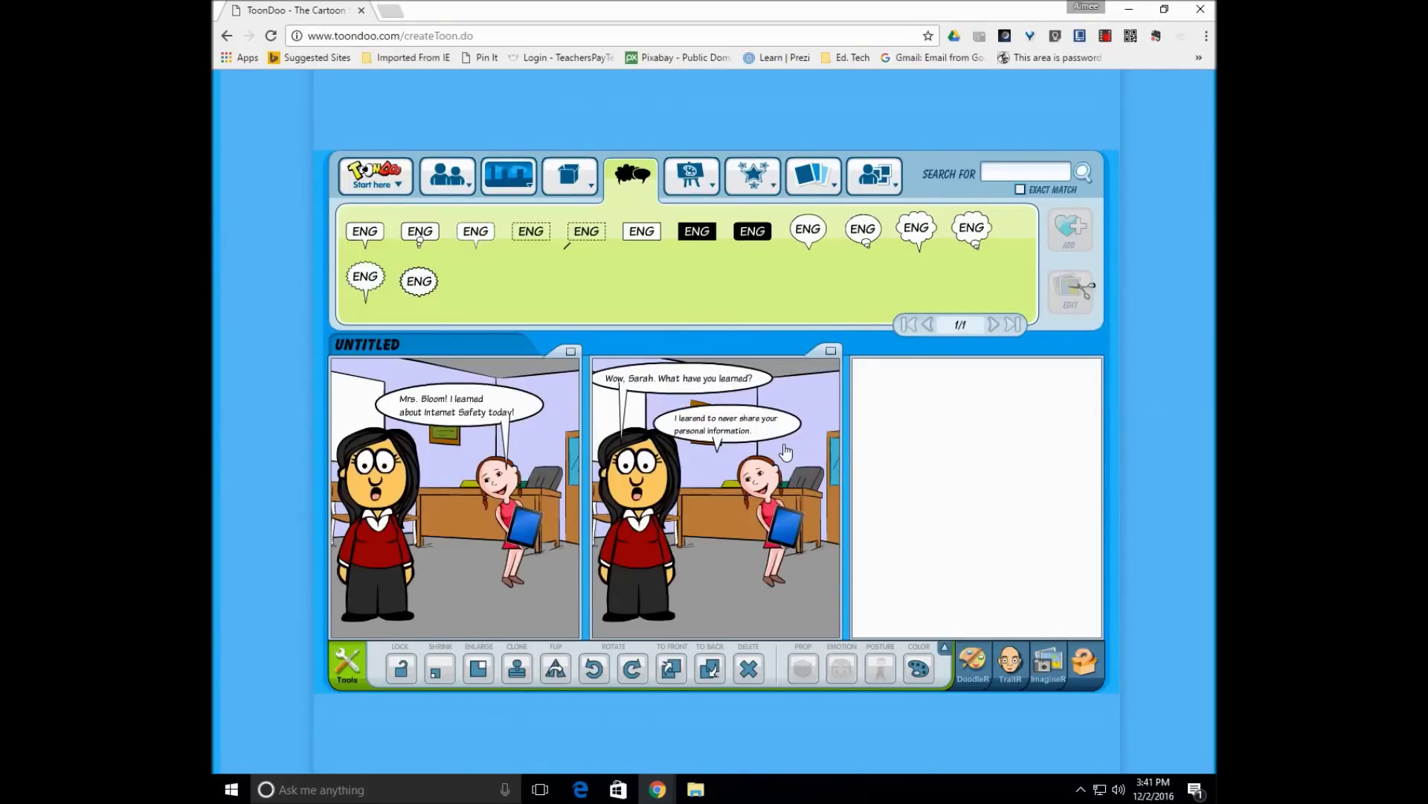
drag(716, 451, 772, 465)
click(831, 351)
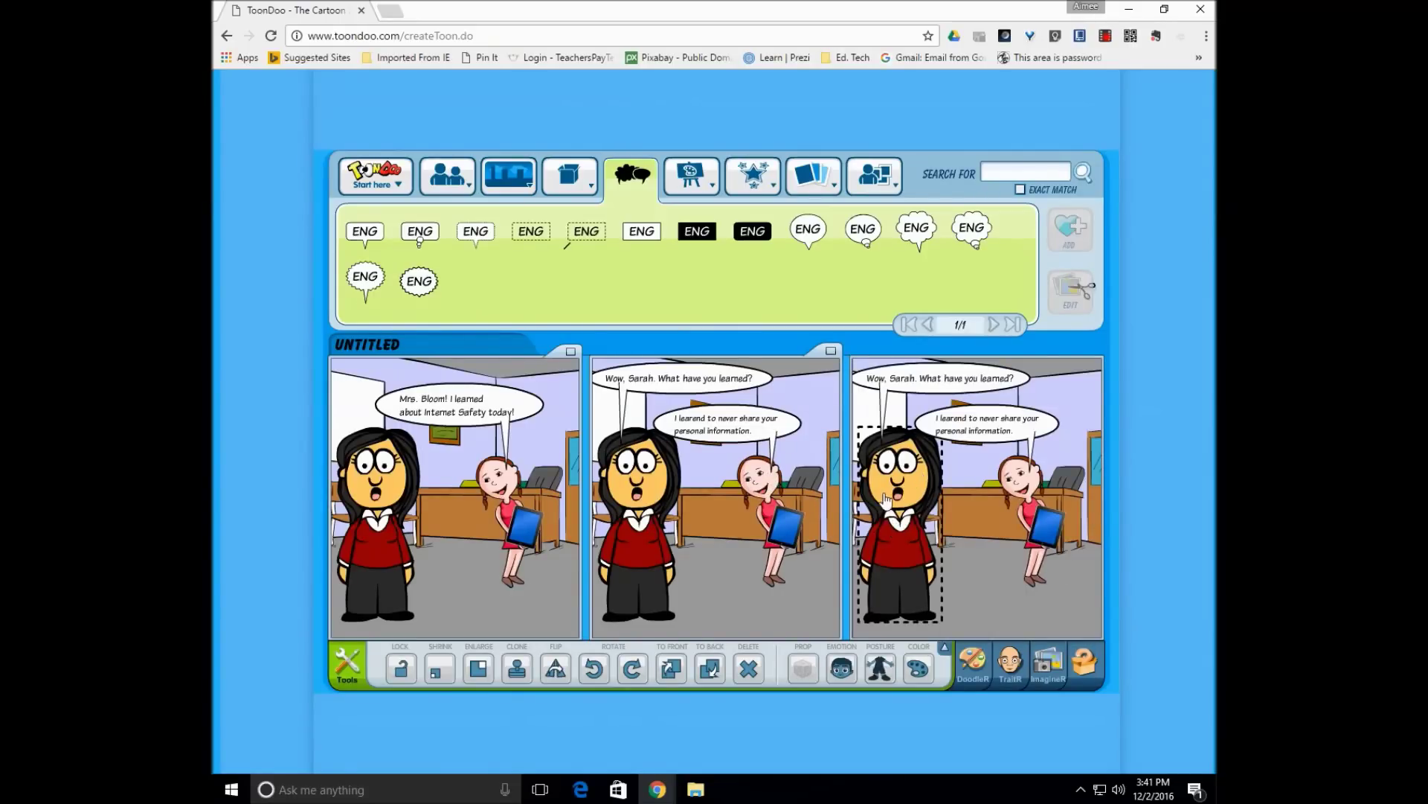
- Delete the woman and question bubble from panel 3 and enlarge its background
key(Delete)
click(934, 387)
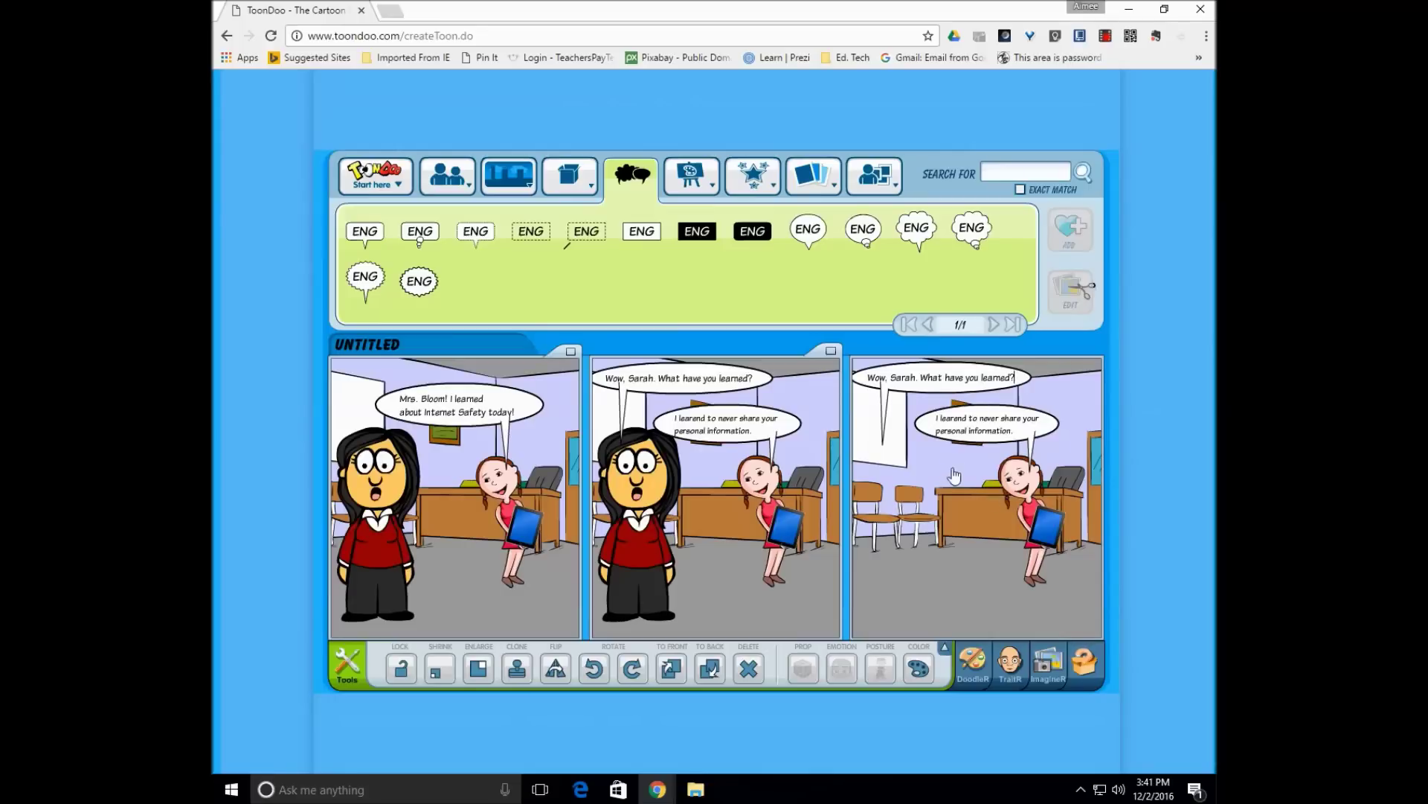
click(748, 671)
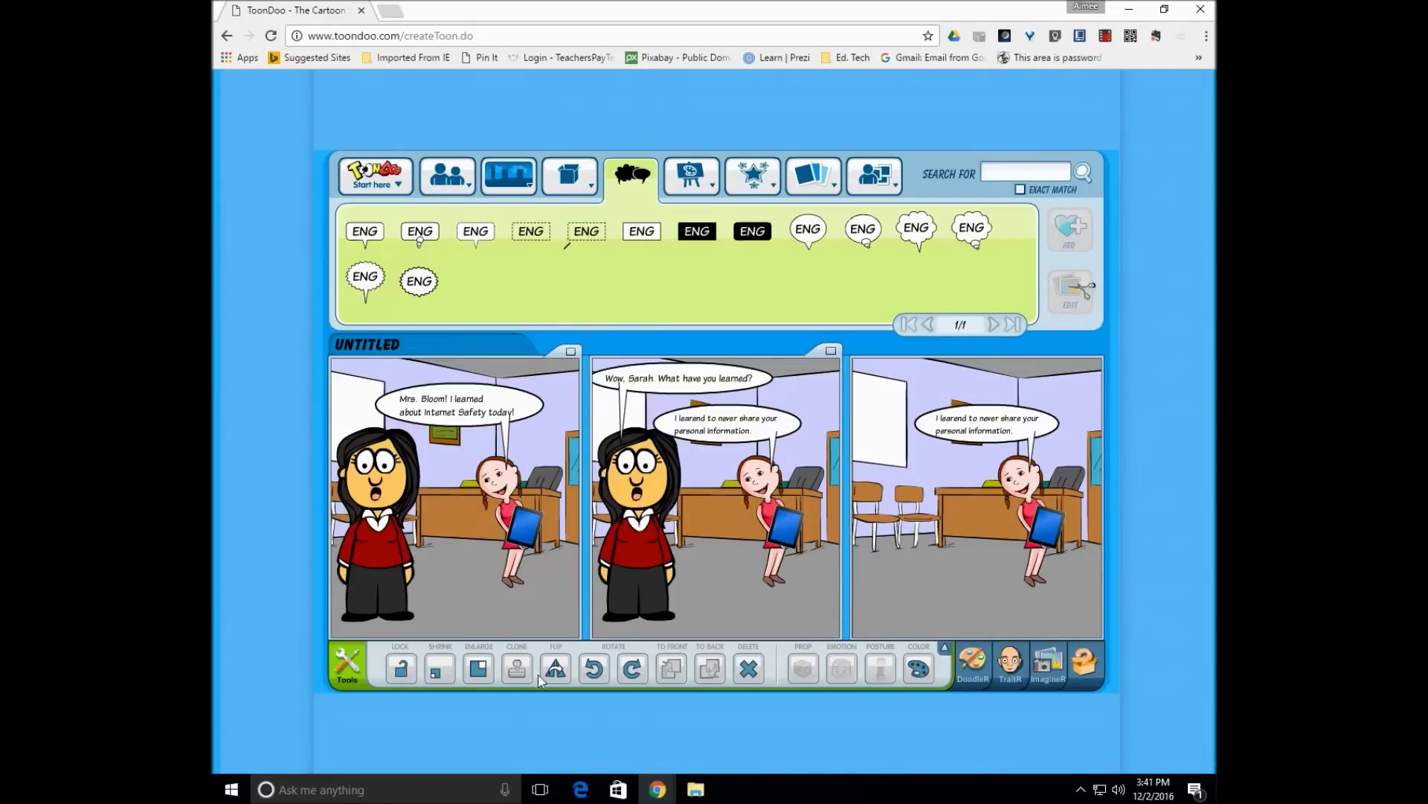
click(477, 669)
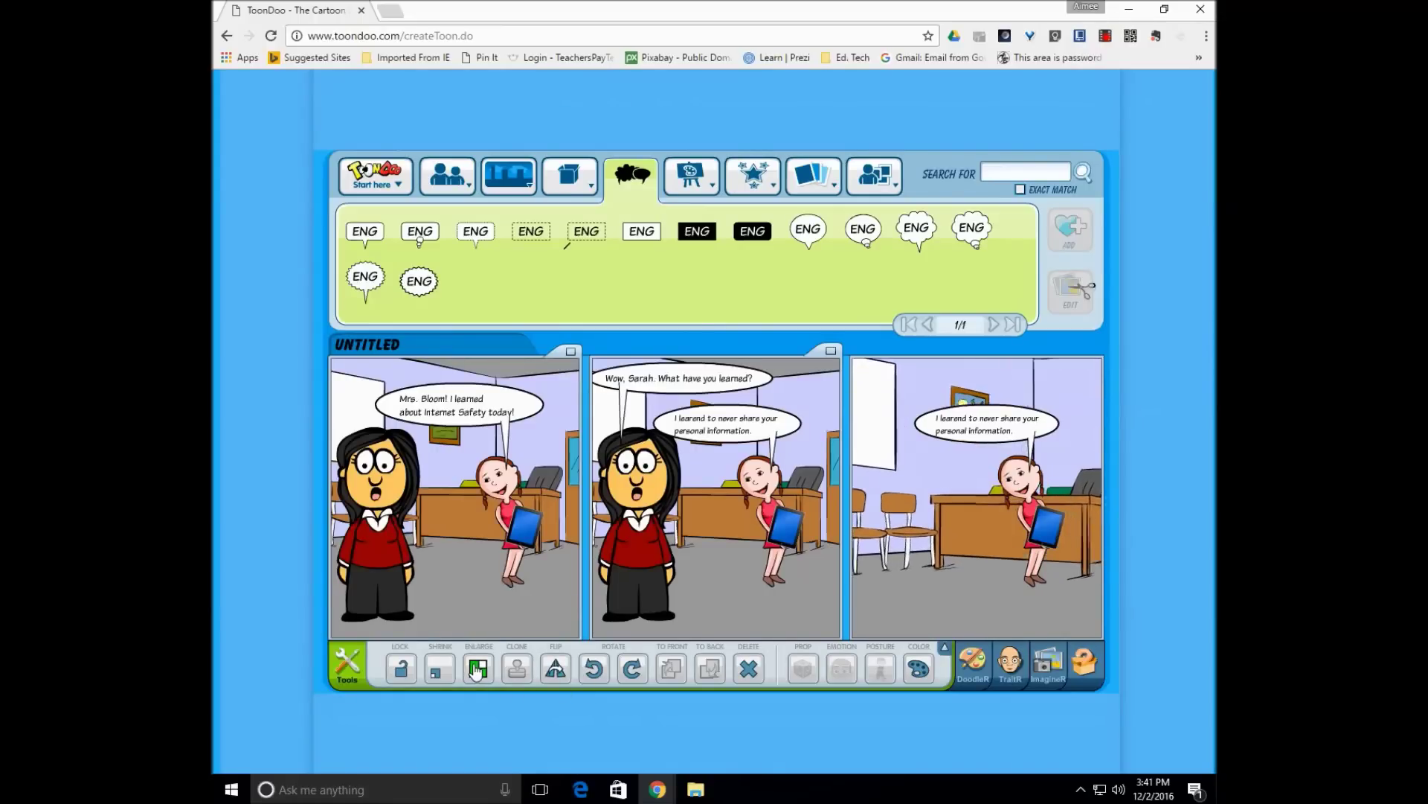
- Remove the girl's tablet, enlarge her twice, and move her to panel 3's right edge
click(1049, 503)
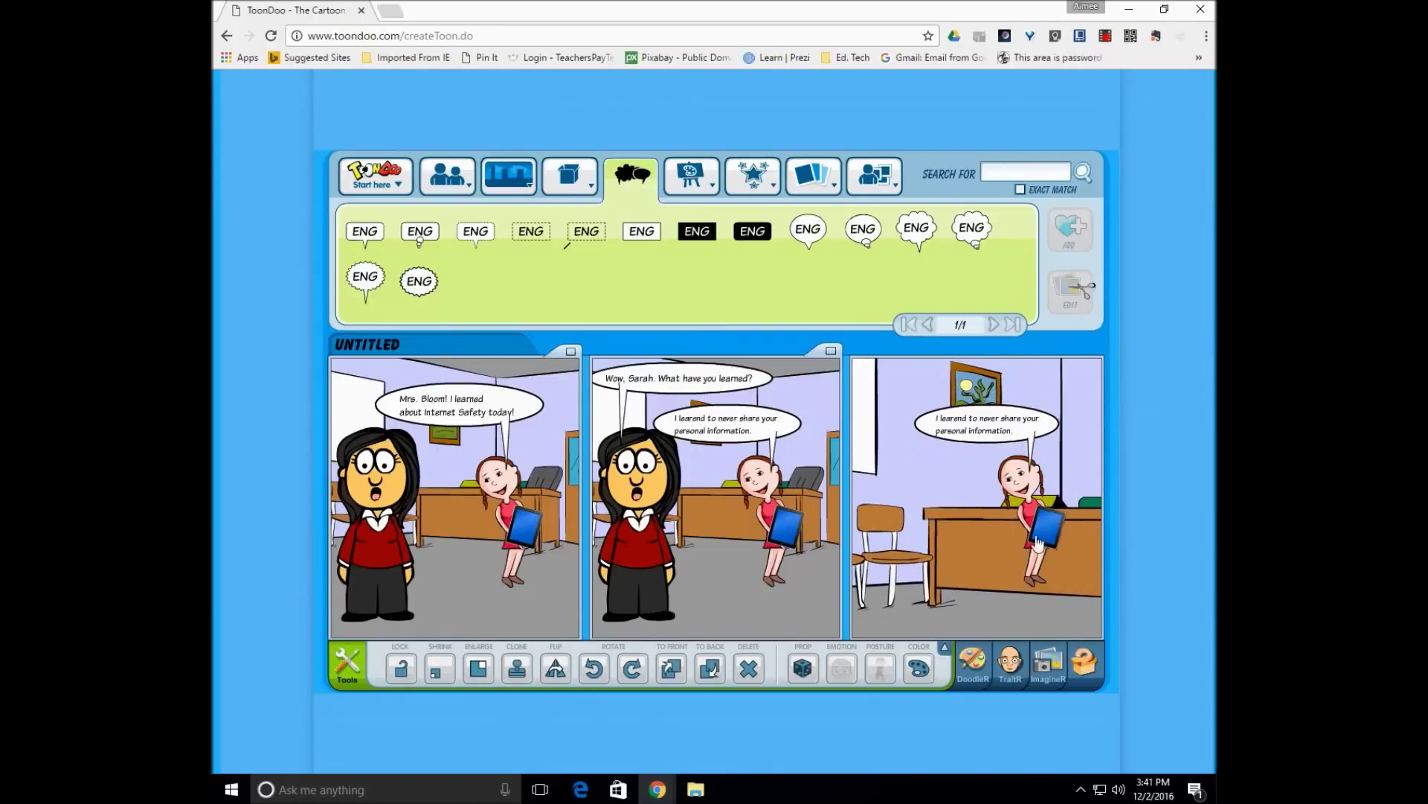
click(1047, 530)
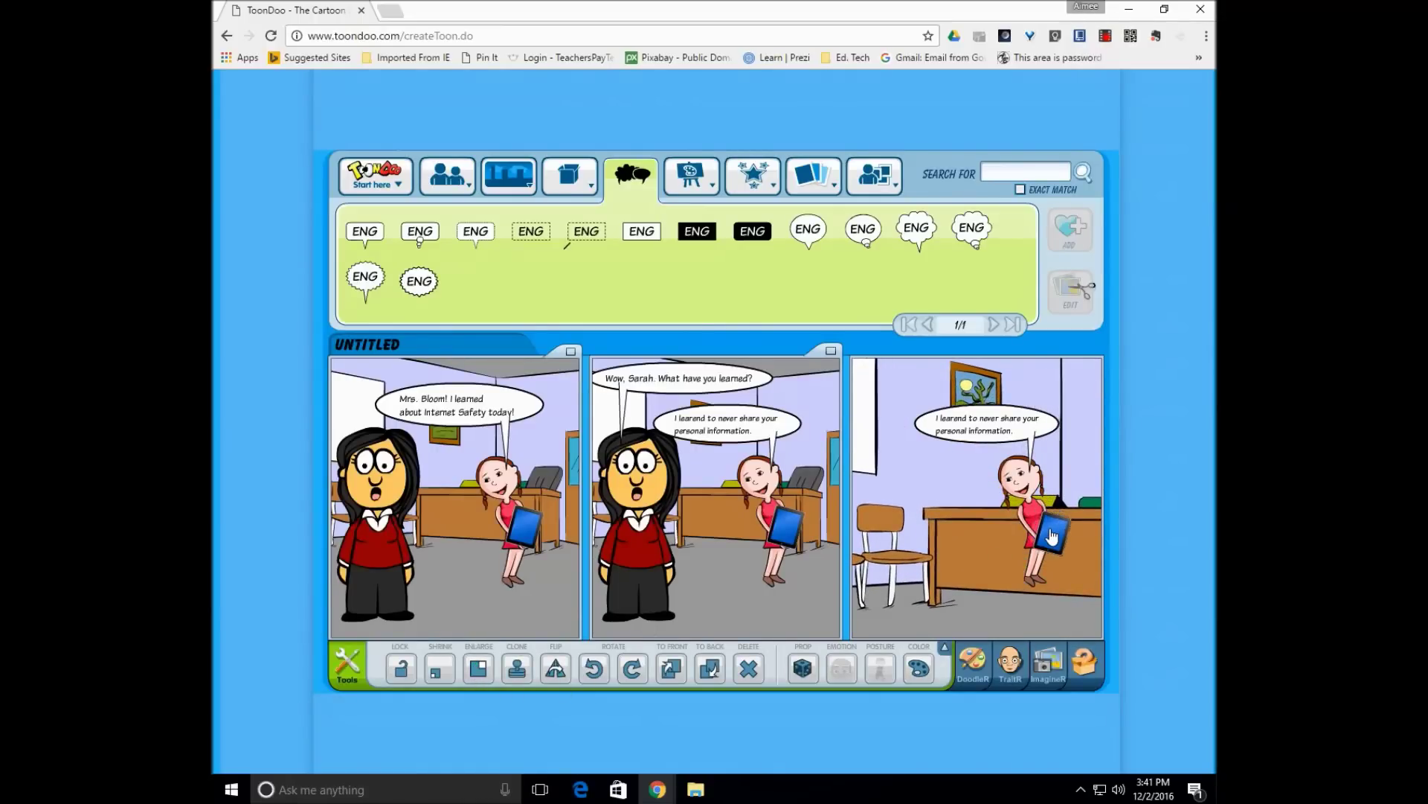
click(749, 671)
click(1013, 508)
click(477, 670)
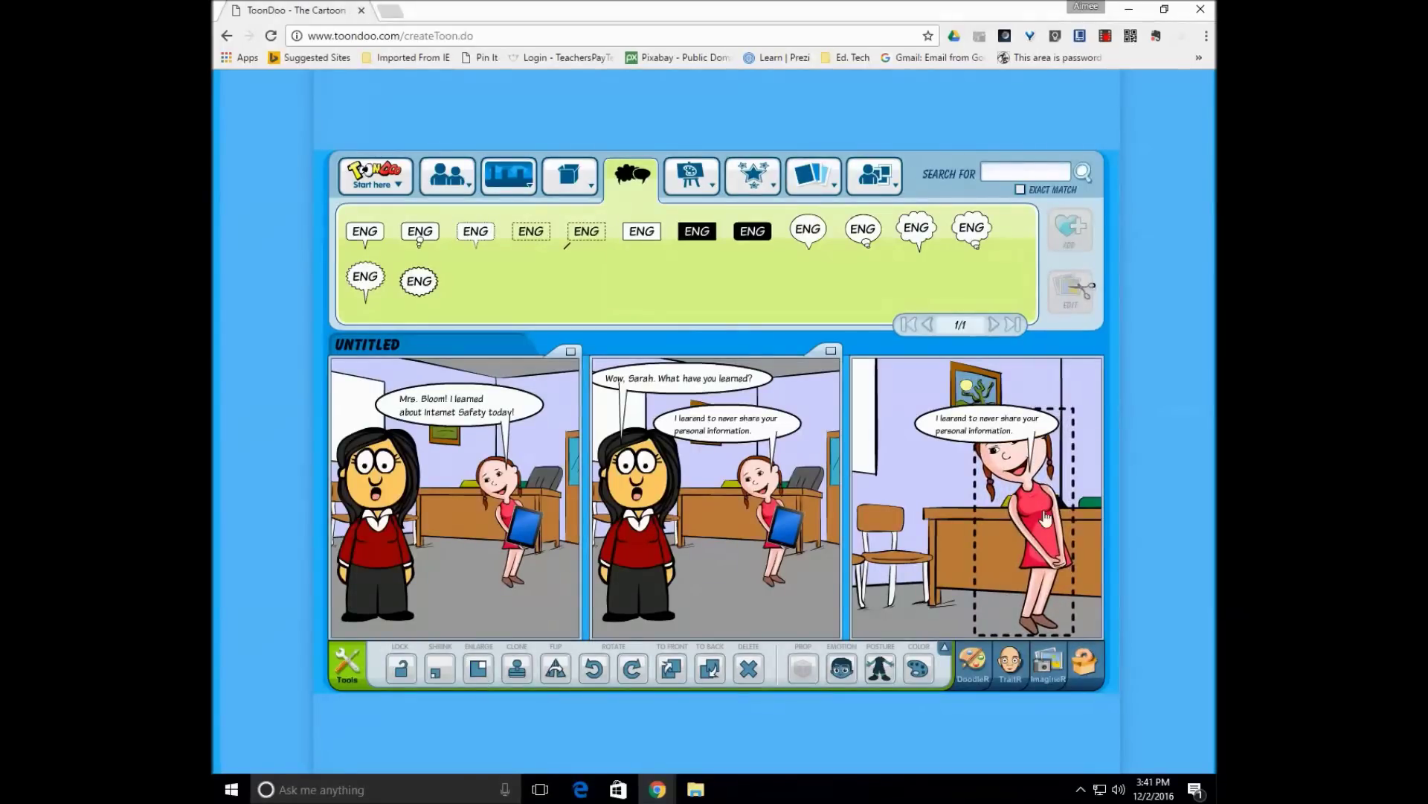
drag(1045, 521, 1077, 565)
click(989, 445)
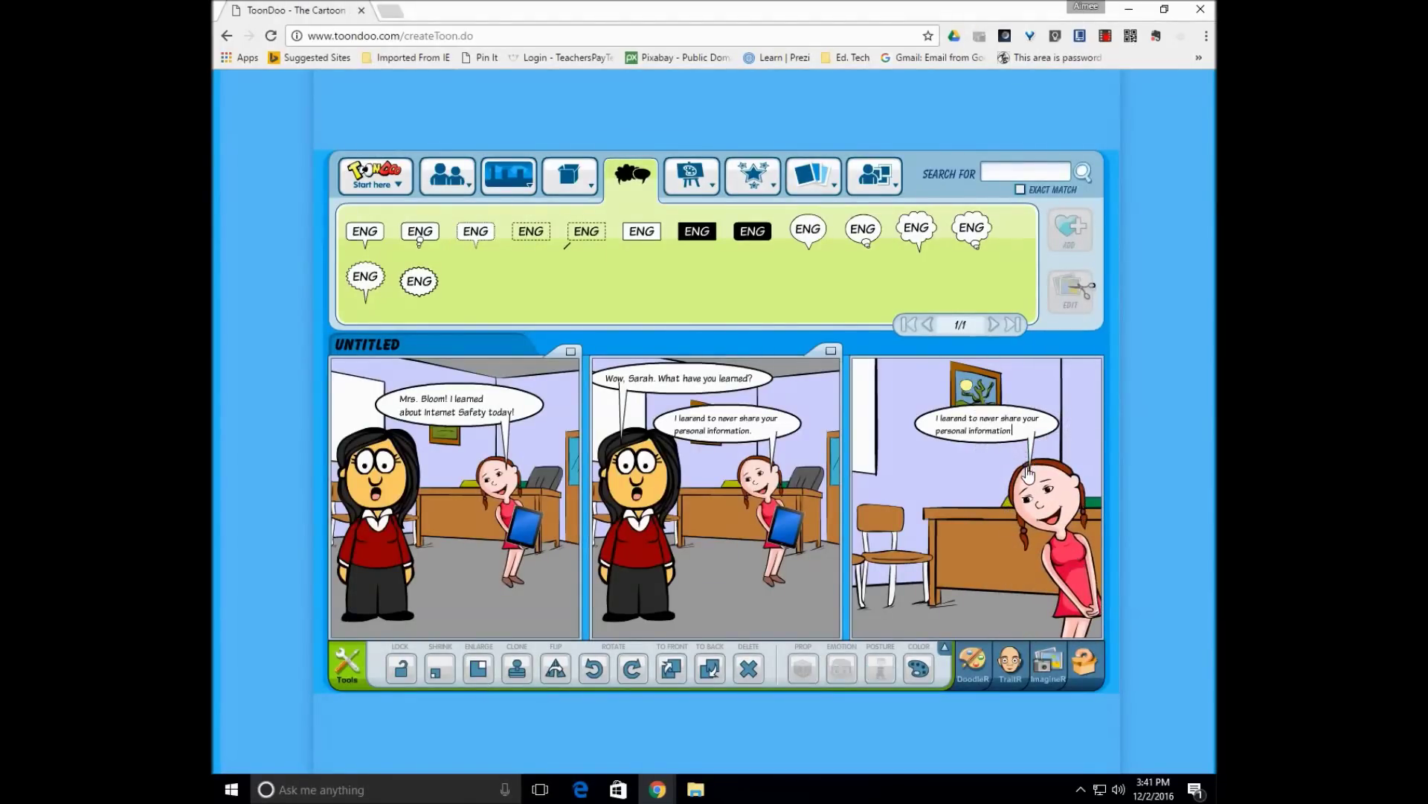
- Change panel 3's bubble to the girl telling an adult about uncomfortable things online, and move it up-left
double_click(965, 425)
text(I al)
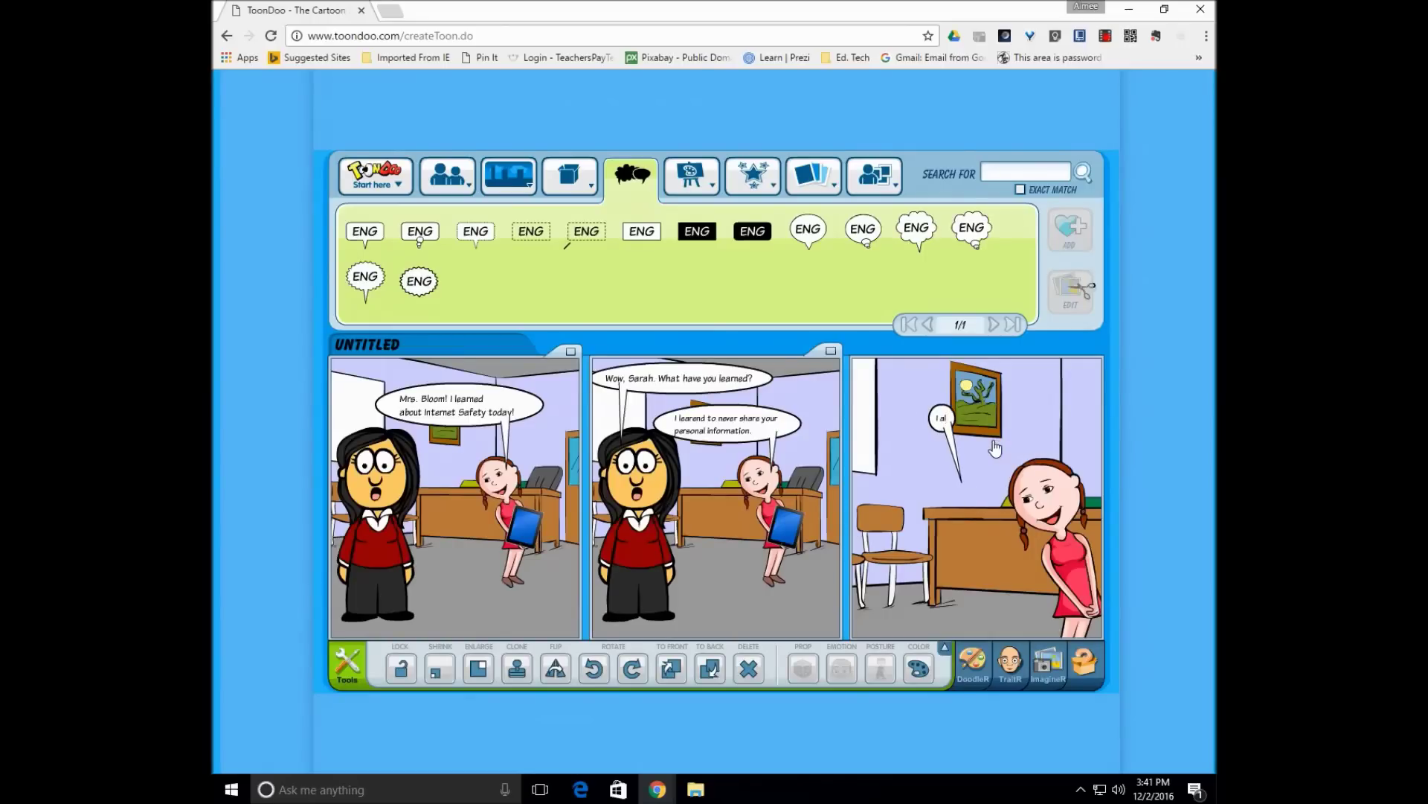
text(so learned)
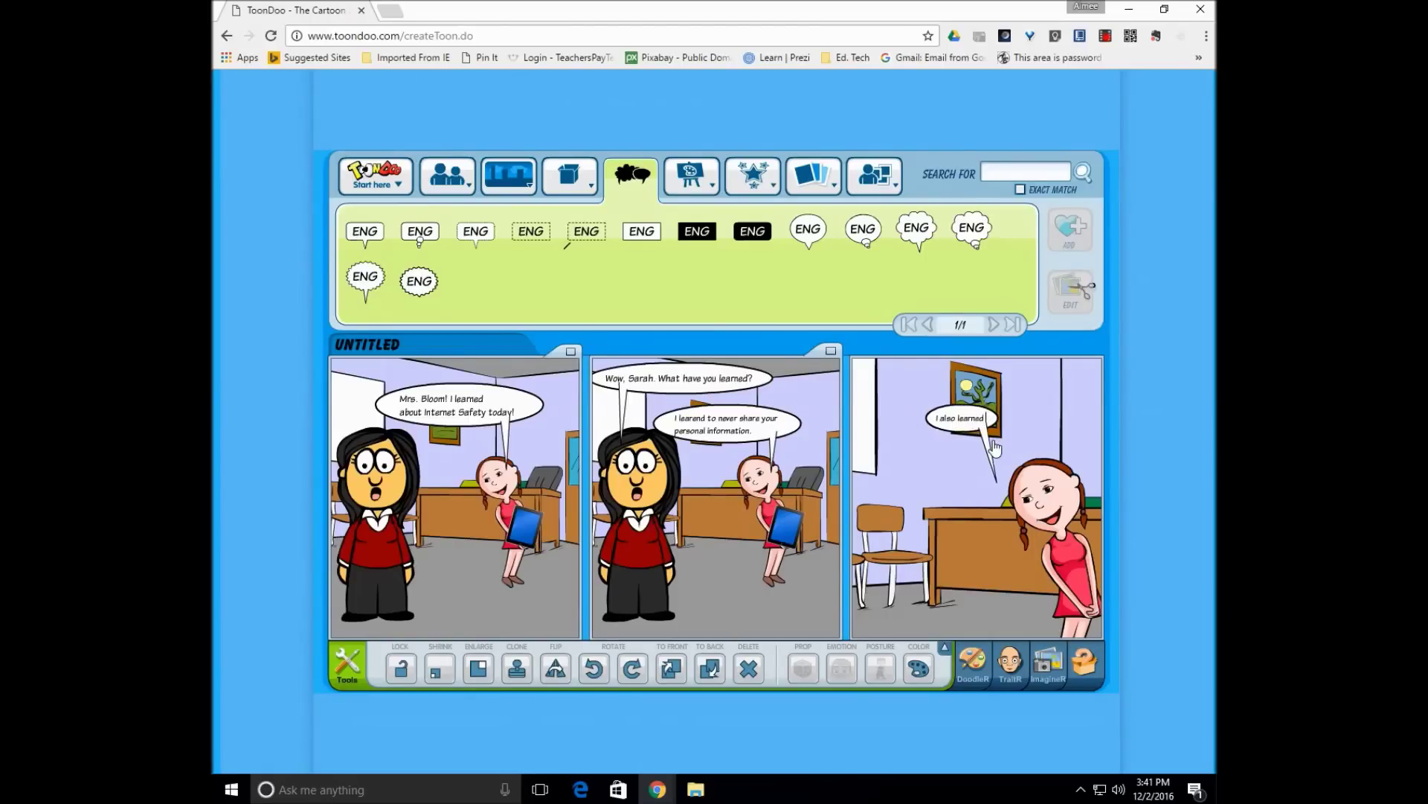
text( to tell an)
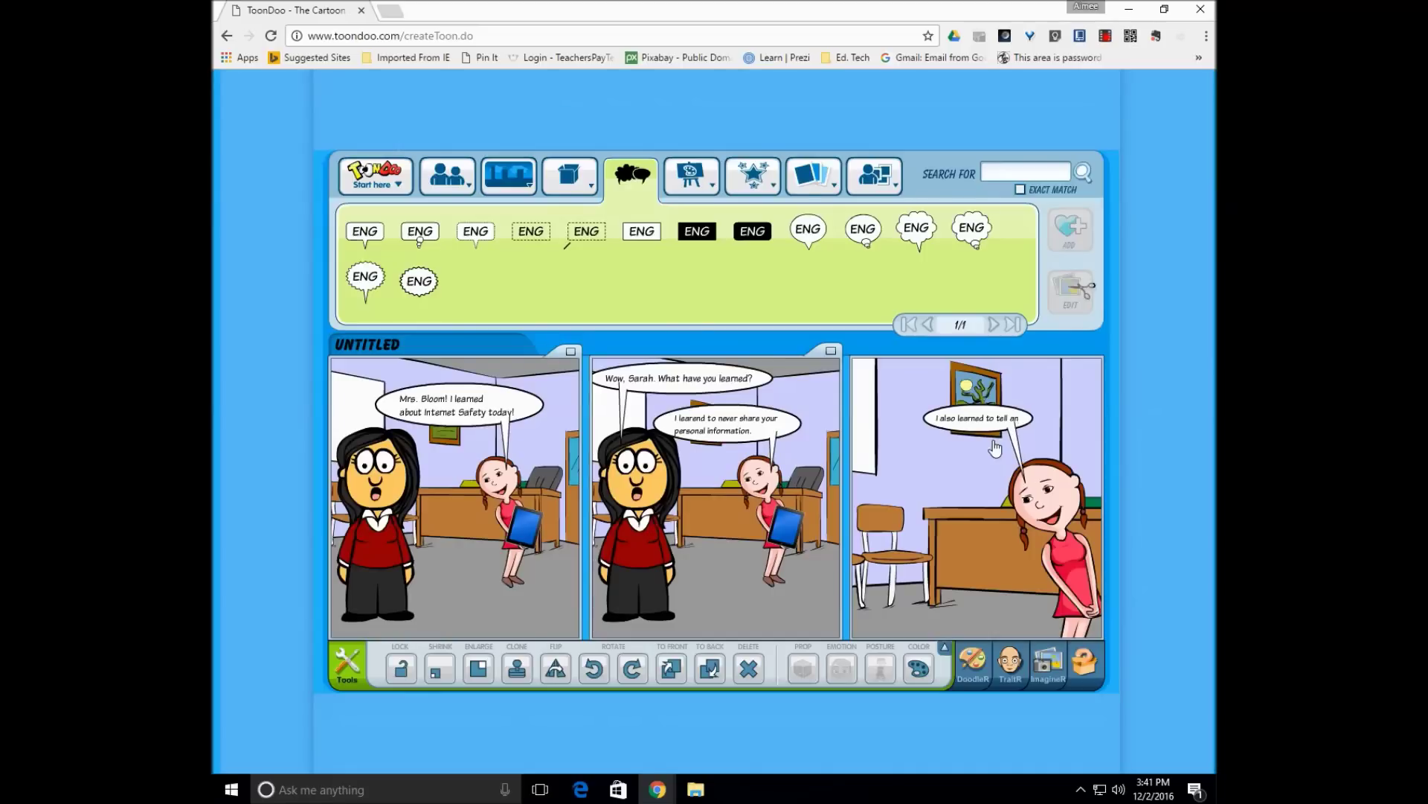
text( adult if)
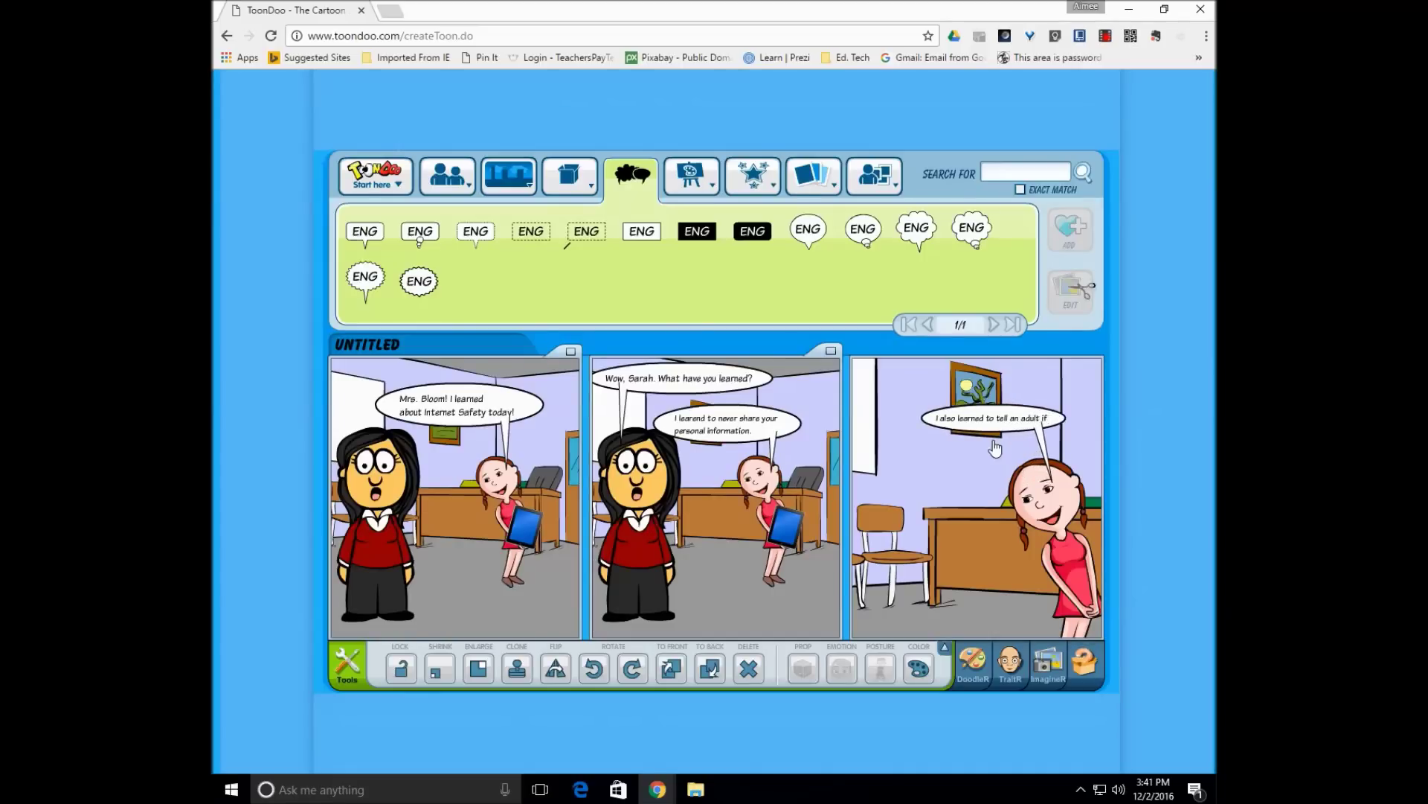
text( I he)
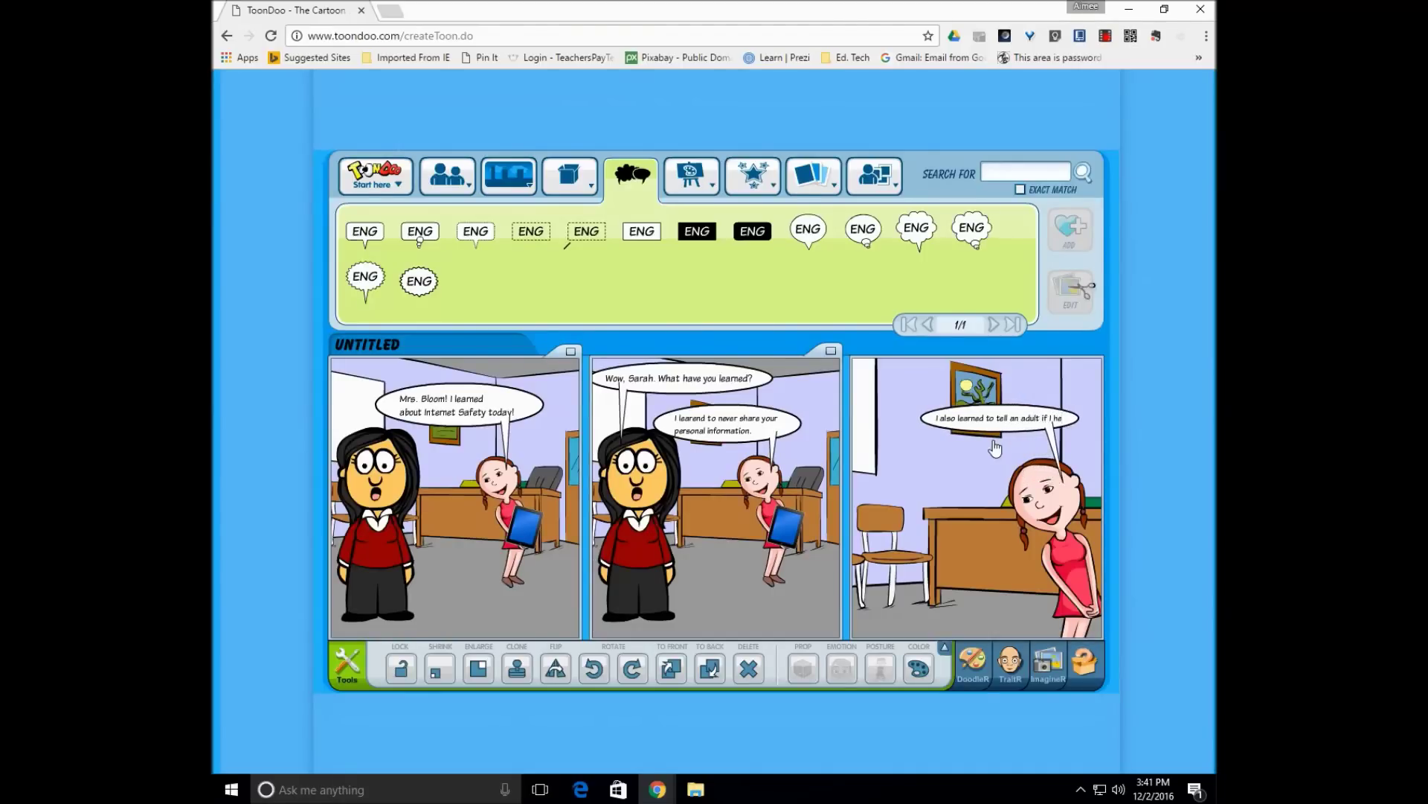
text(ar or see)
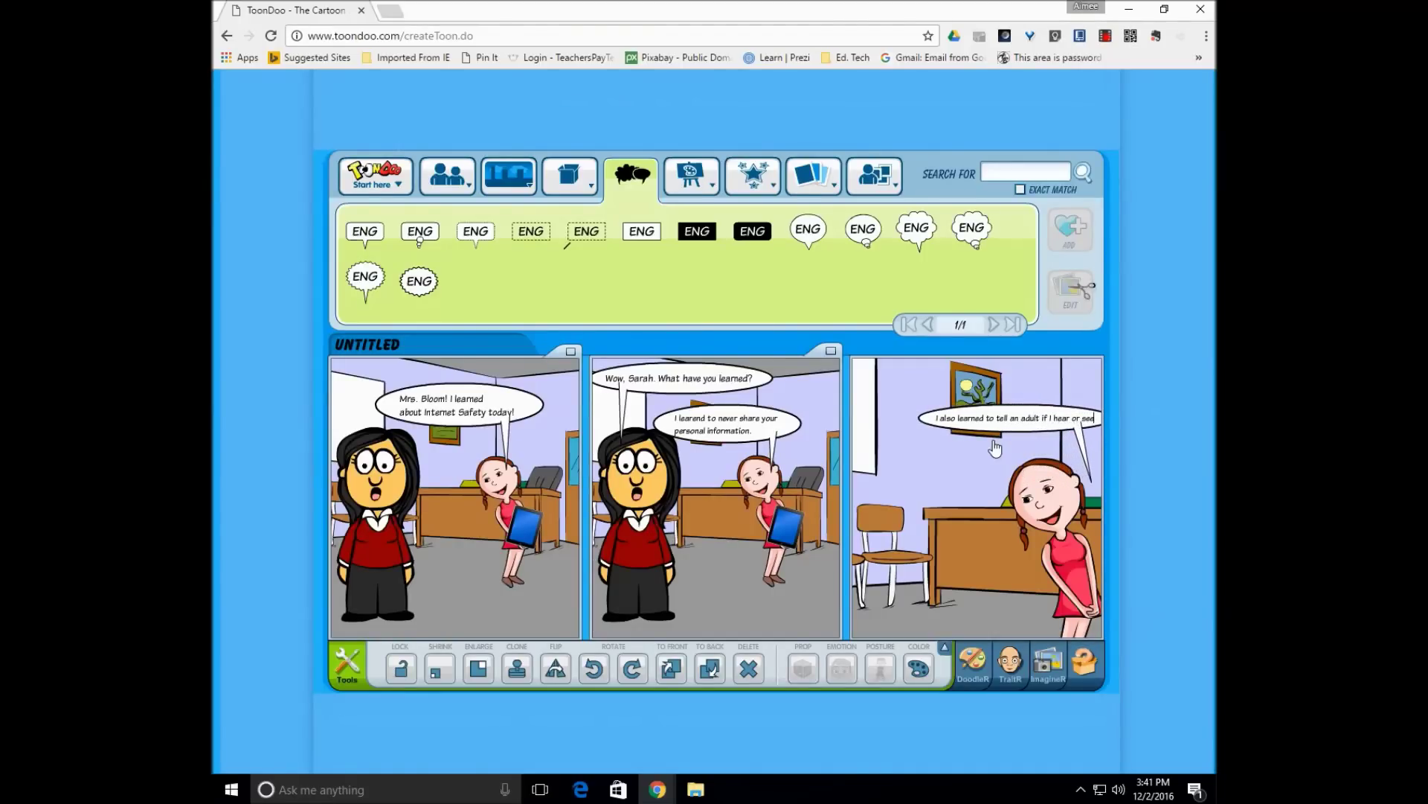
text( someth)
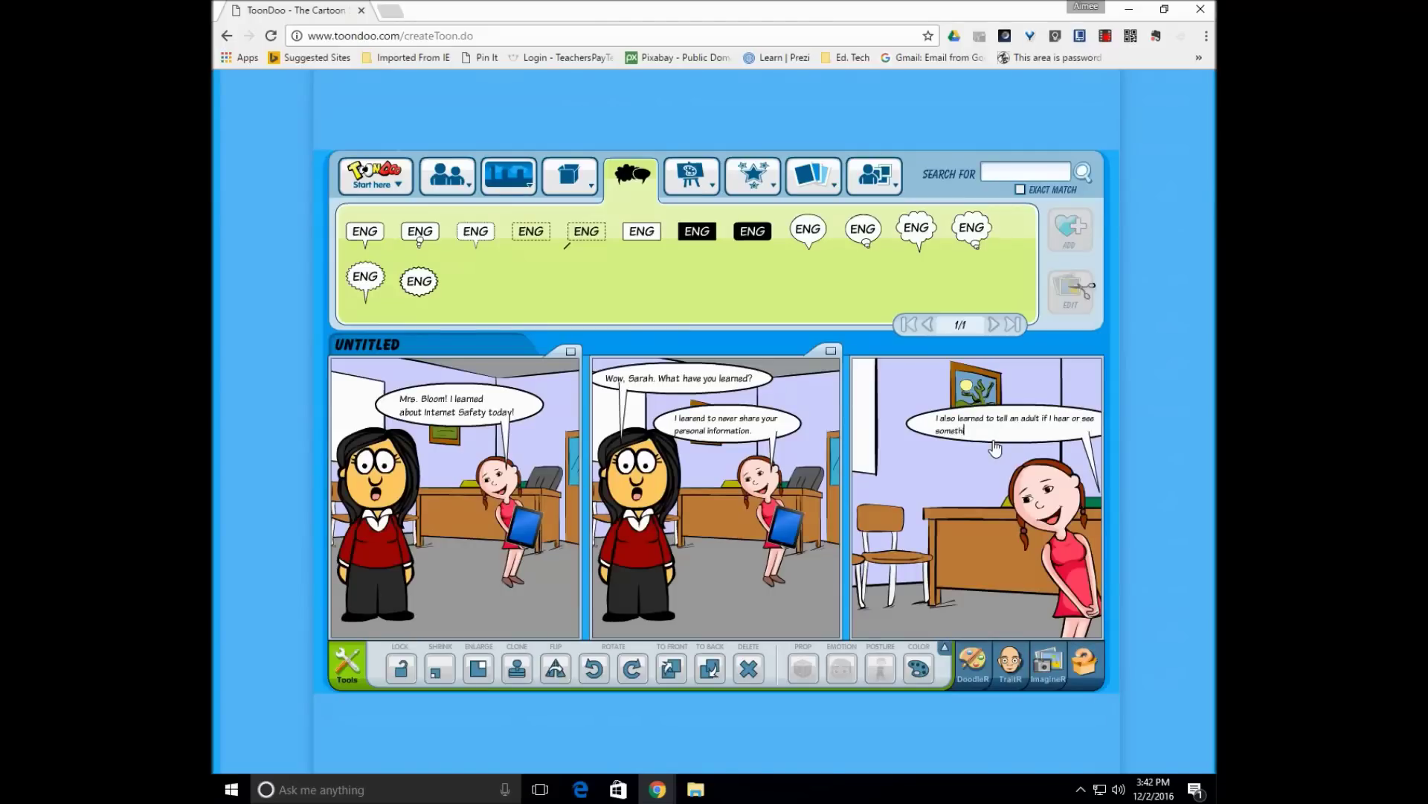
text(ing online that makes me feel uncomfor)
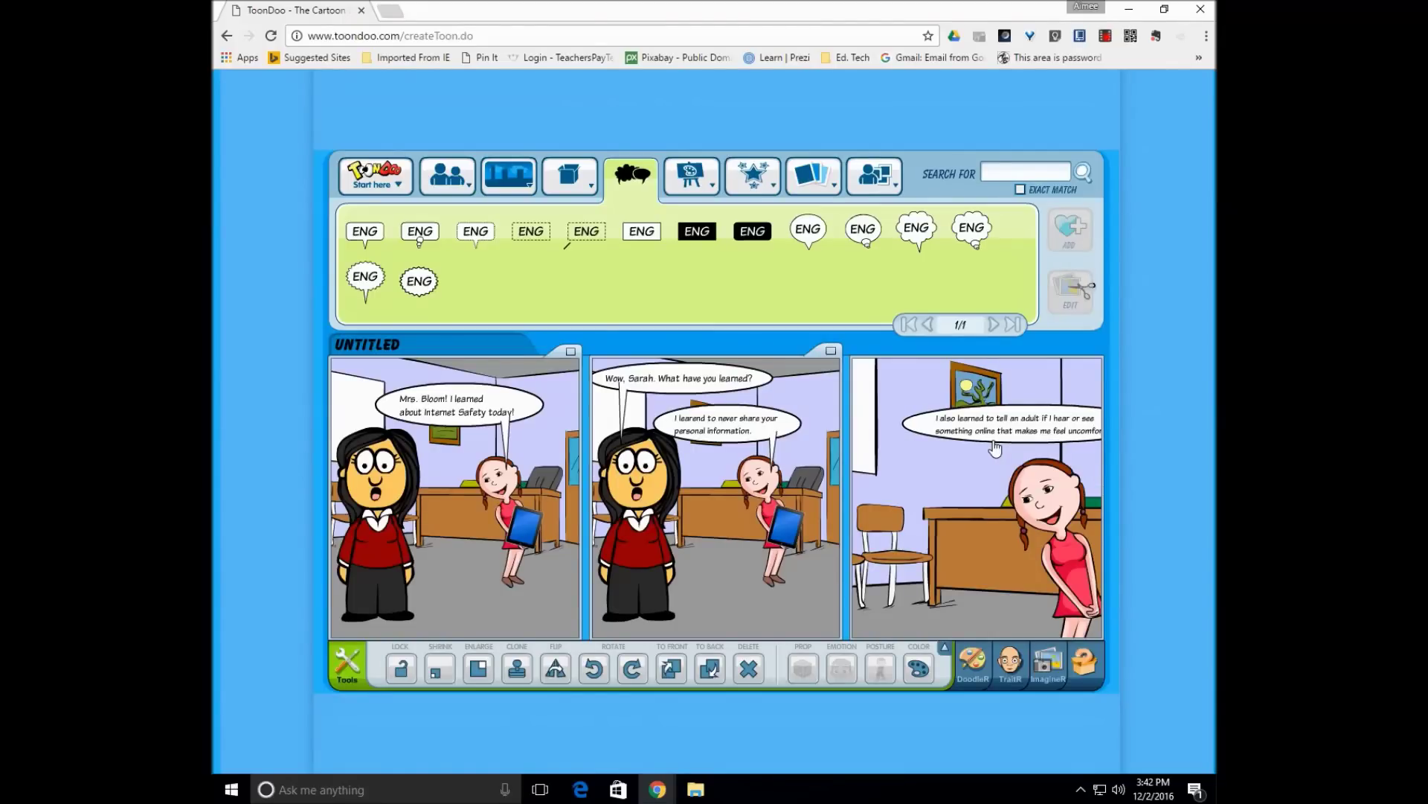
text(t)
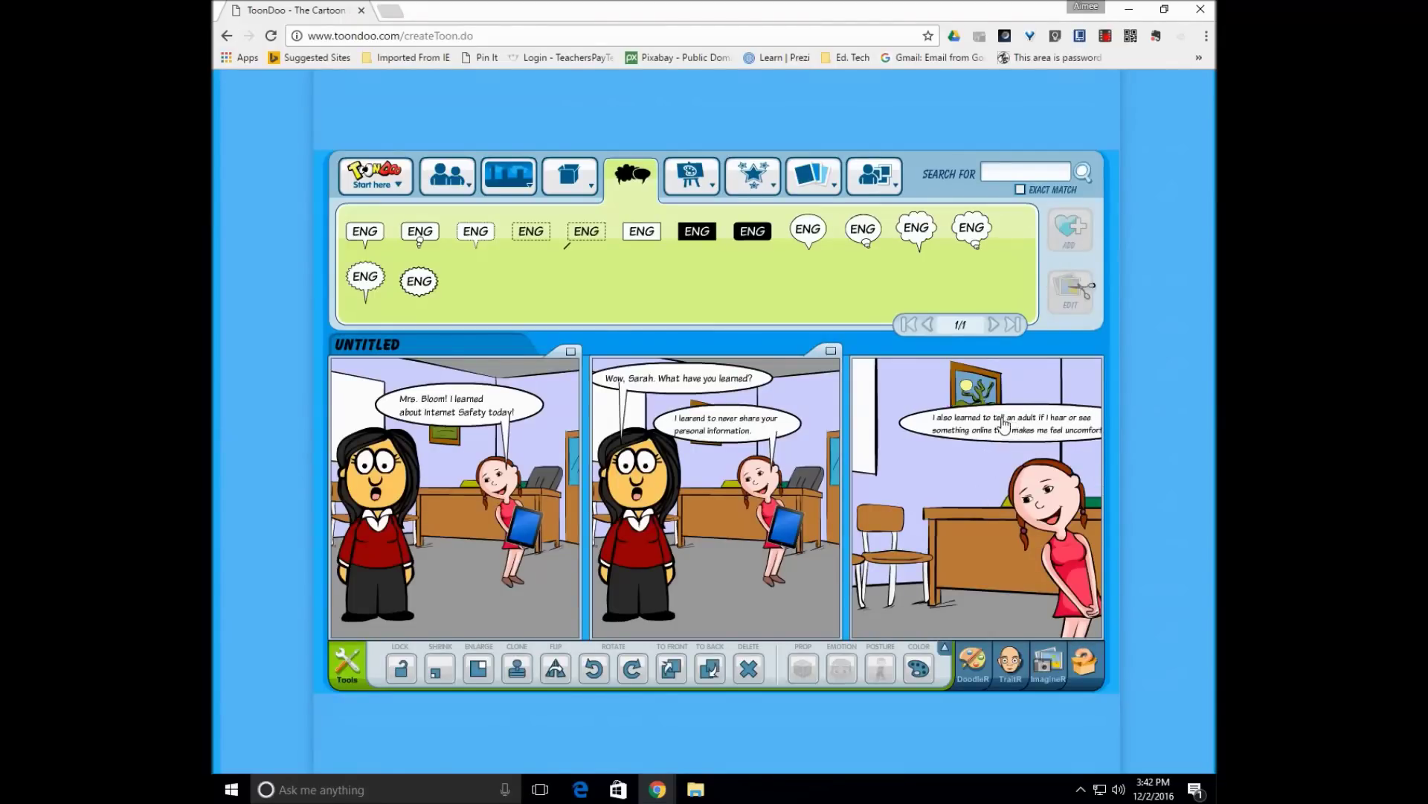
drag(1004, 424, 954, 399)
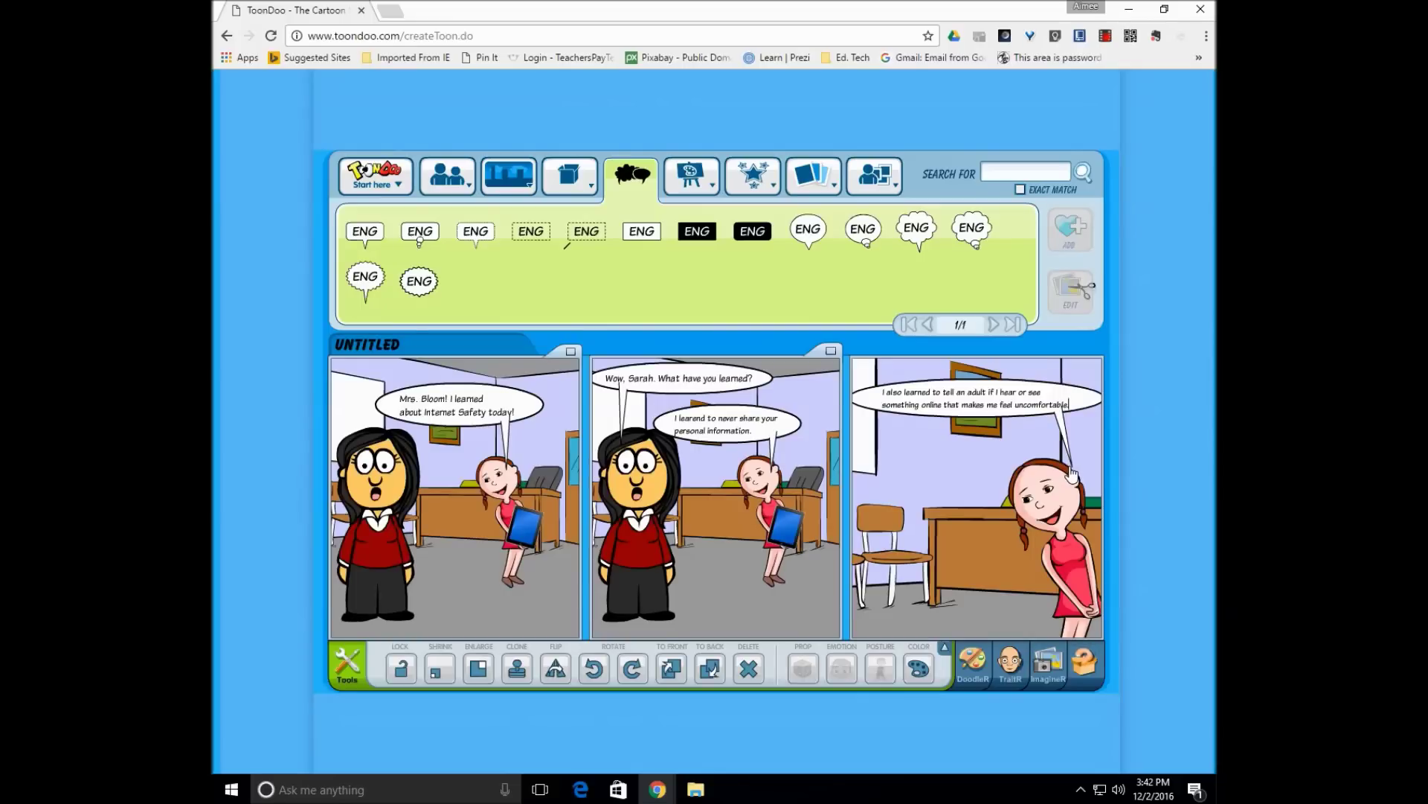
- Nudge panel 3's classroom background slightly down behind the girl
mouse_move(1071, 472)
mouse_down()
mouse_move(1061, 509)
mouse_move(1060, 494)
mouse_up()
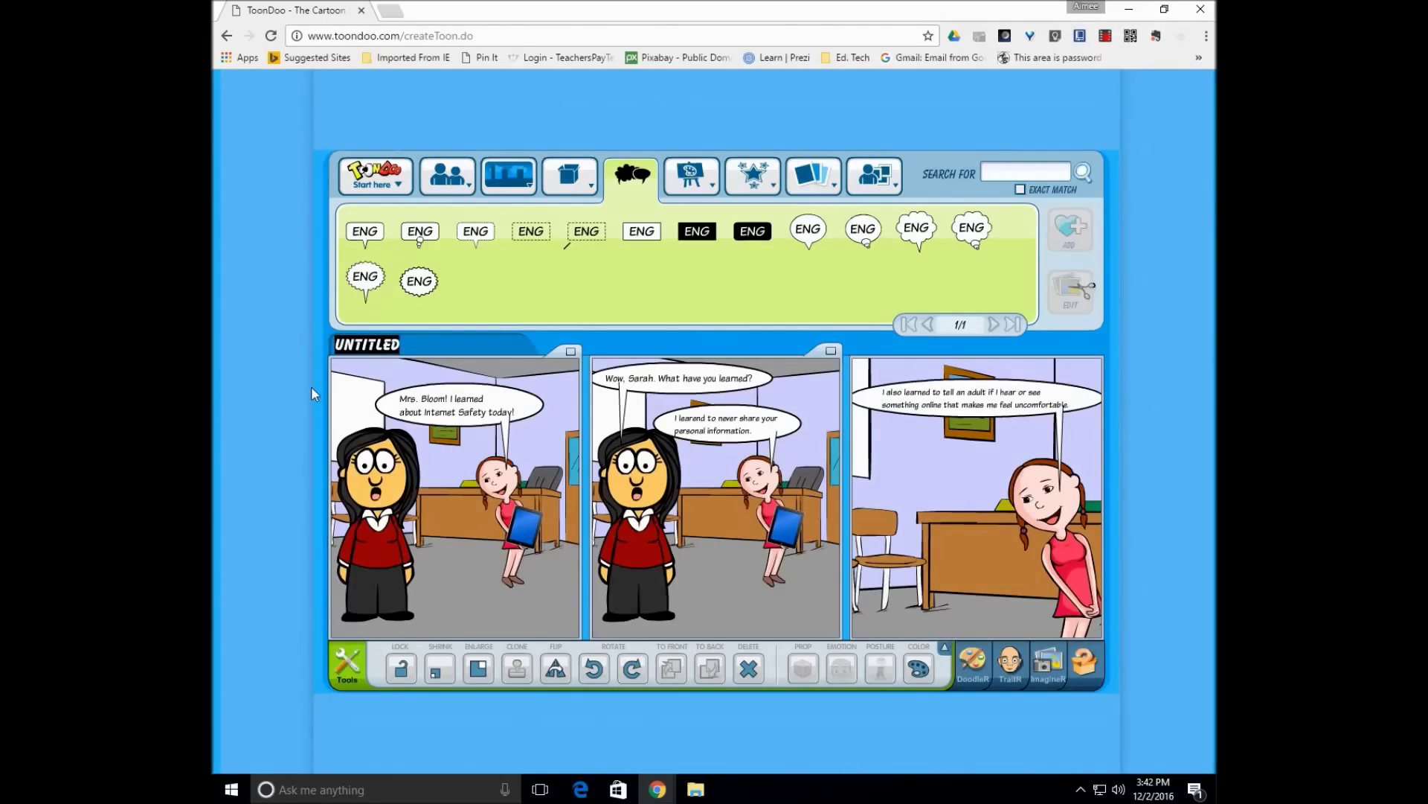
- Title the comic 'INTERNET SAFETY' and bring up the Main Menu's saving options
text(INTERNET)
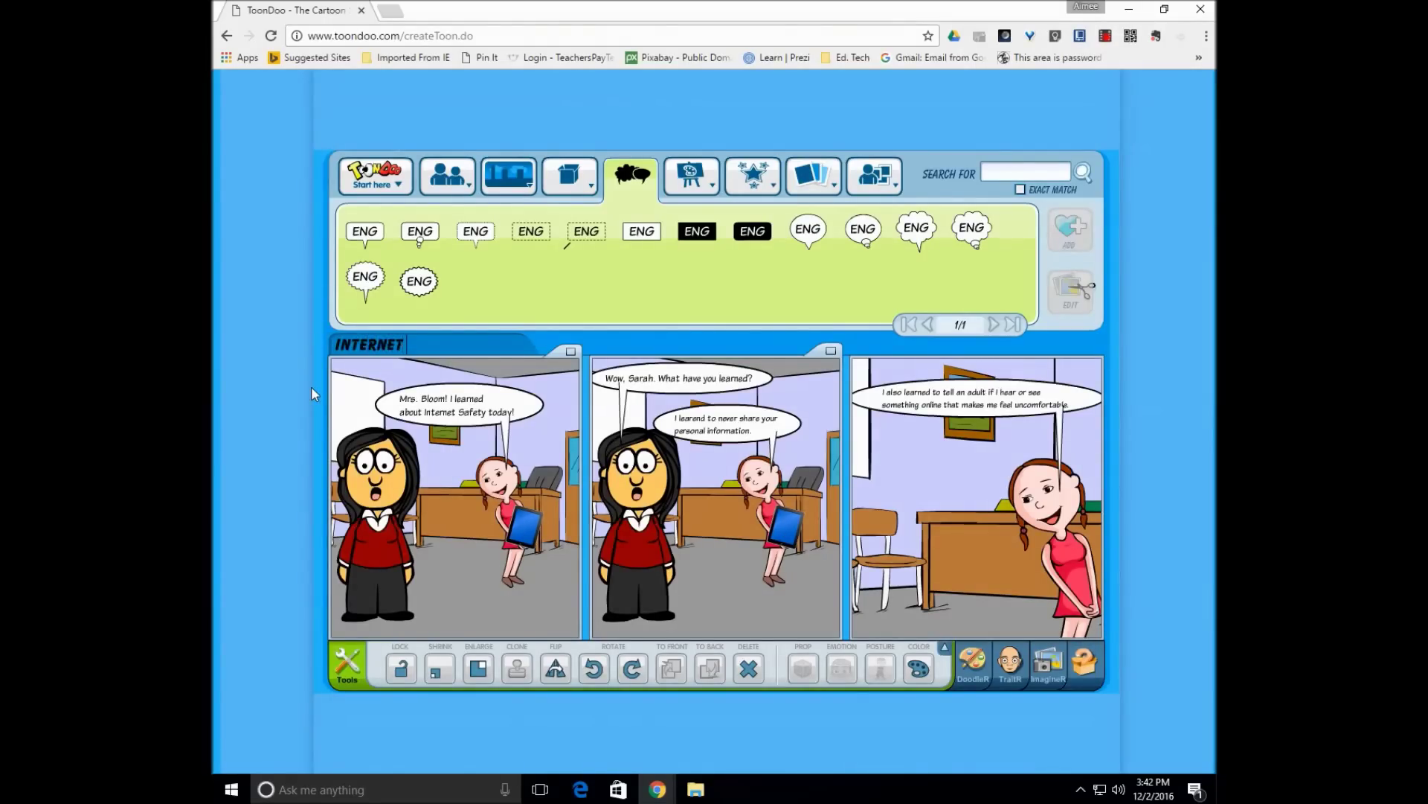
text( SAFETY)
click(378, 175)
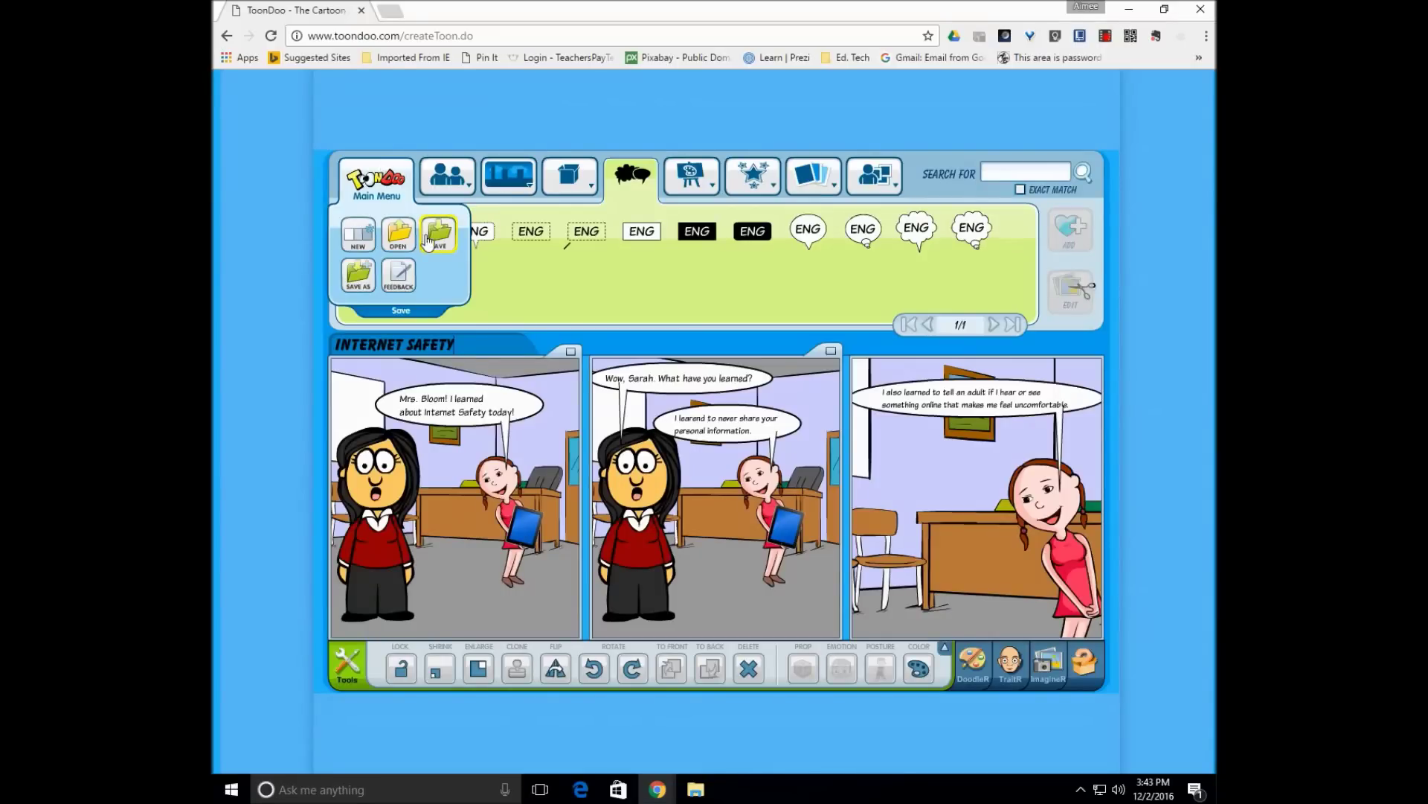
- Publish the comic to the world with redoos and purchases by others disabled, then print it
click(357, 274)
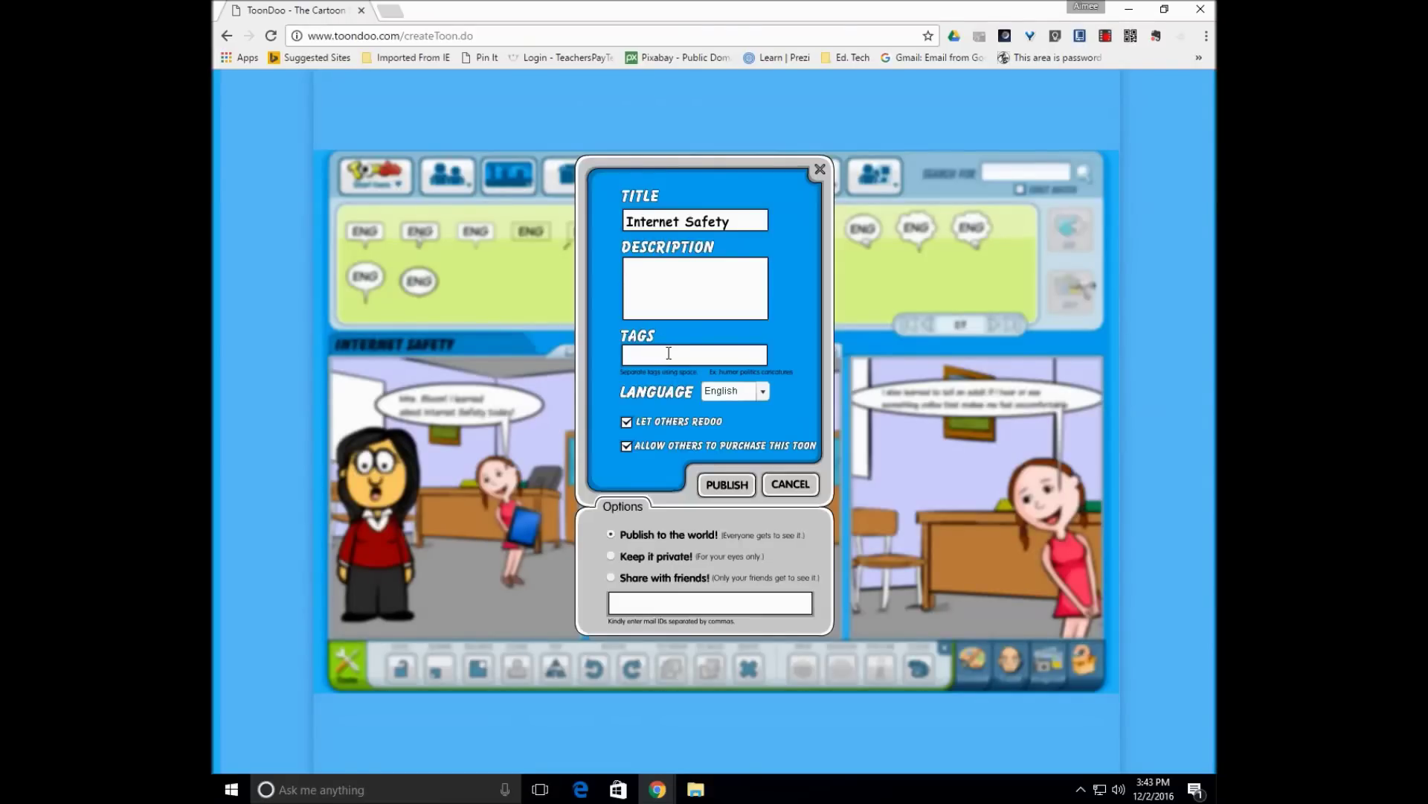
click(627, 423)
click(626, 445)
click(729, 486)
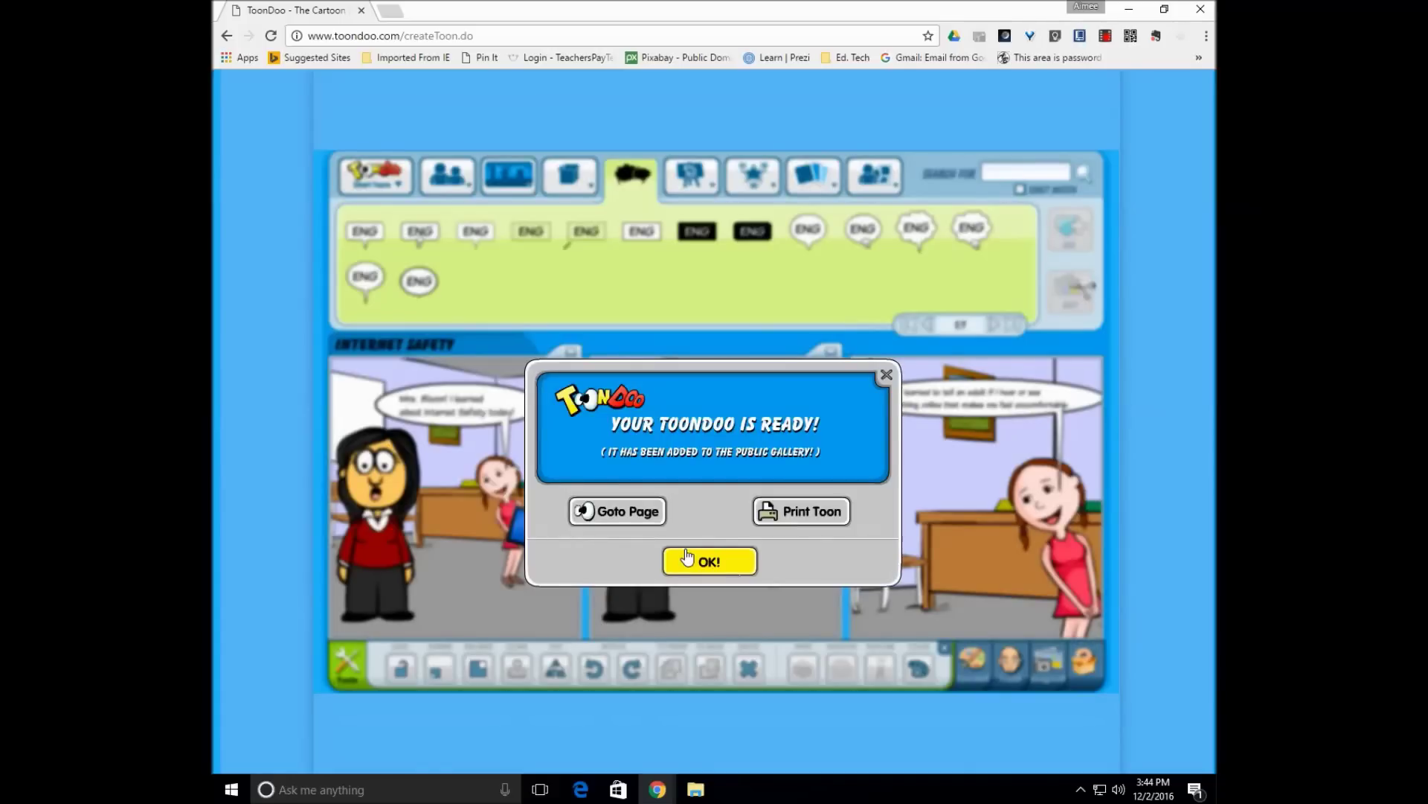
click(779, 521)
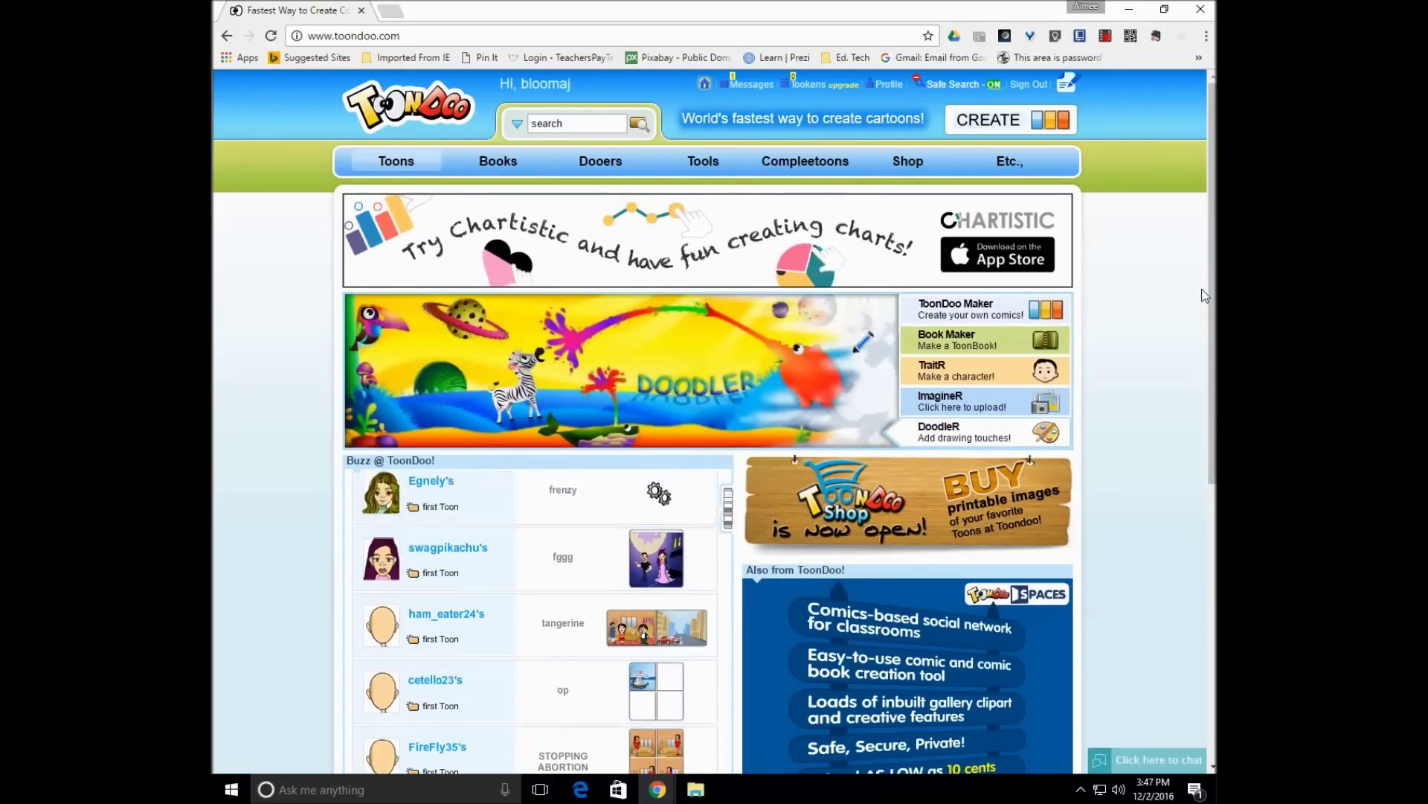
- Go to My ToonDoos from the home page's Toons menu
scroll(1213, 383, down, 3)
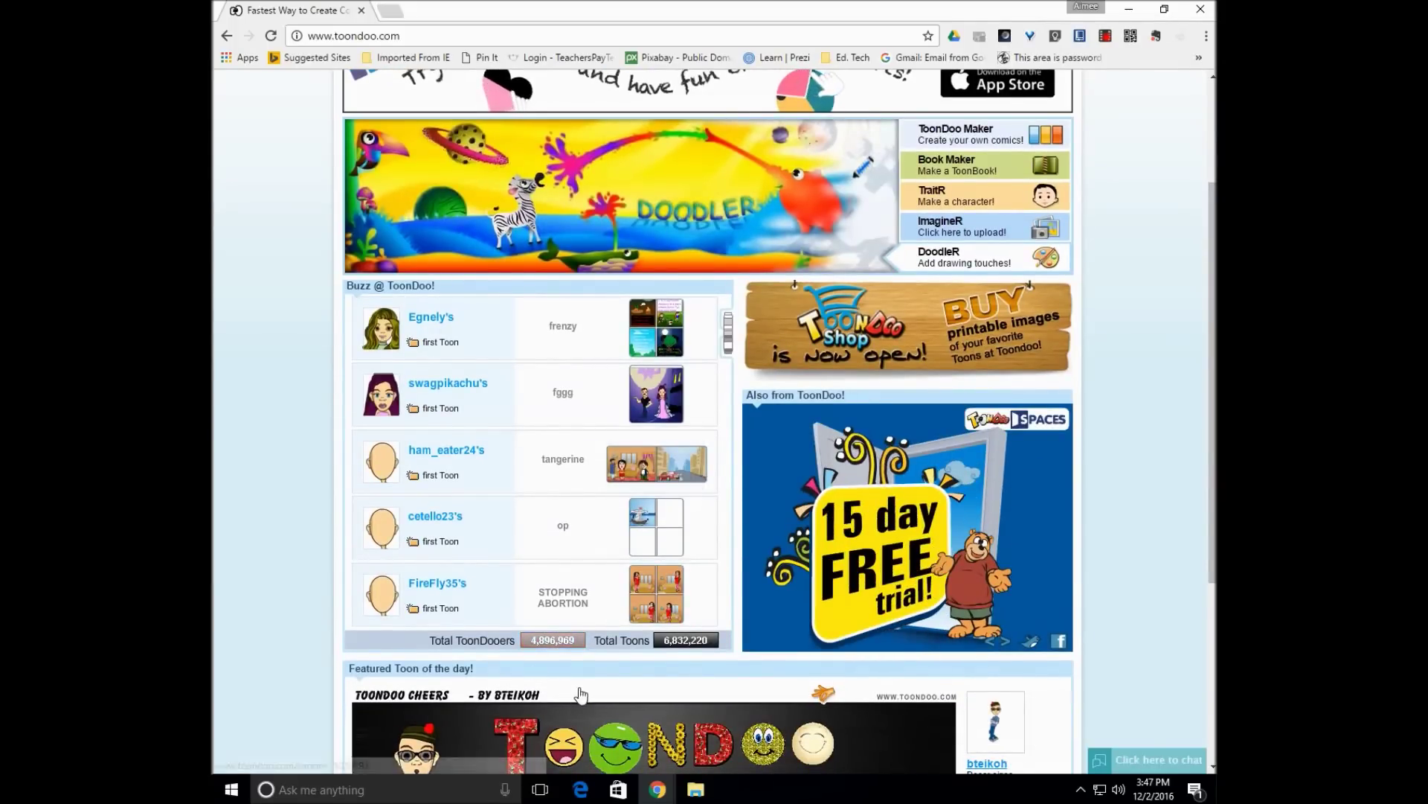
scroll(714, 417, up, 3)
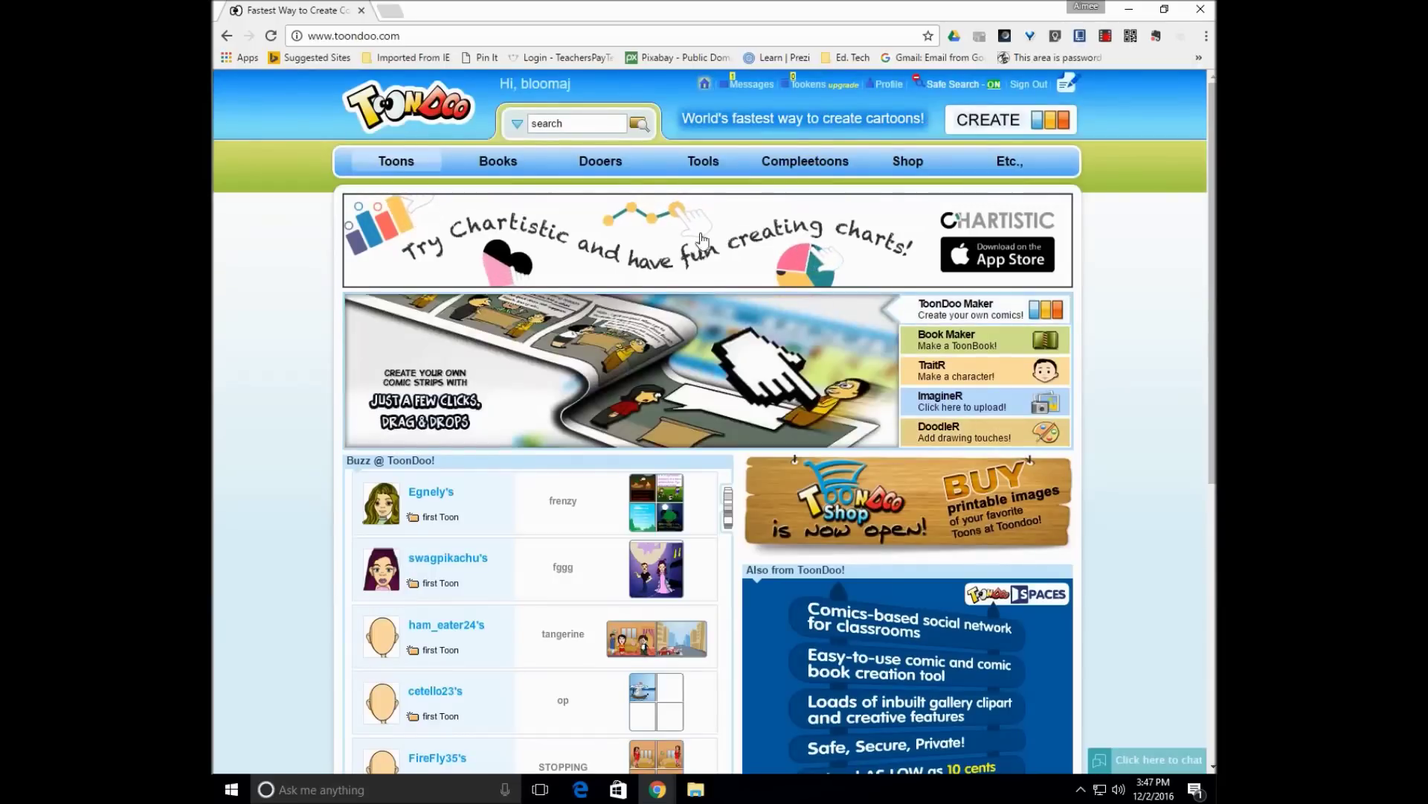
mouse_move(526, 189)
mouse_move(393, 167)
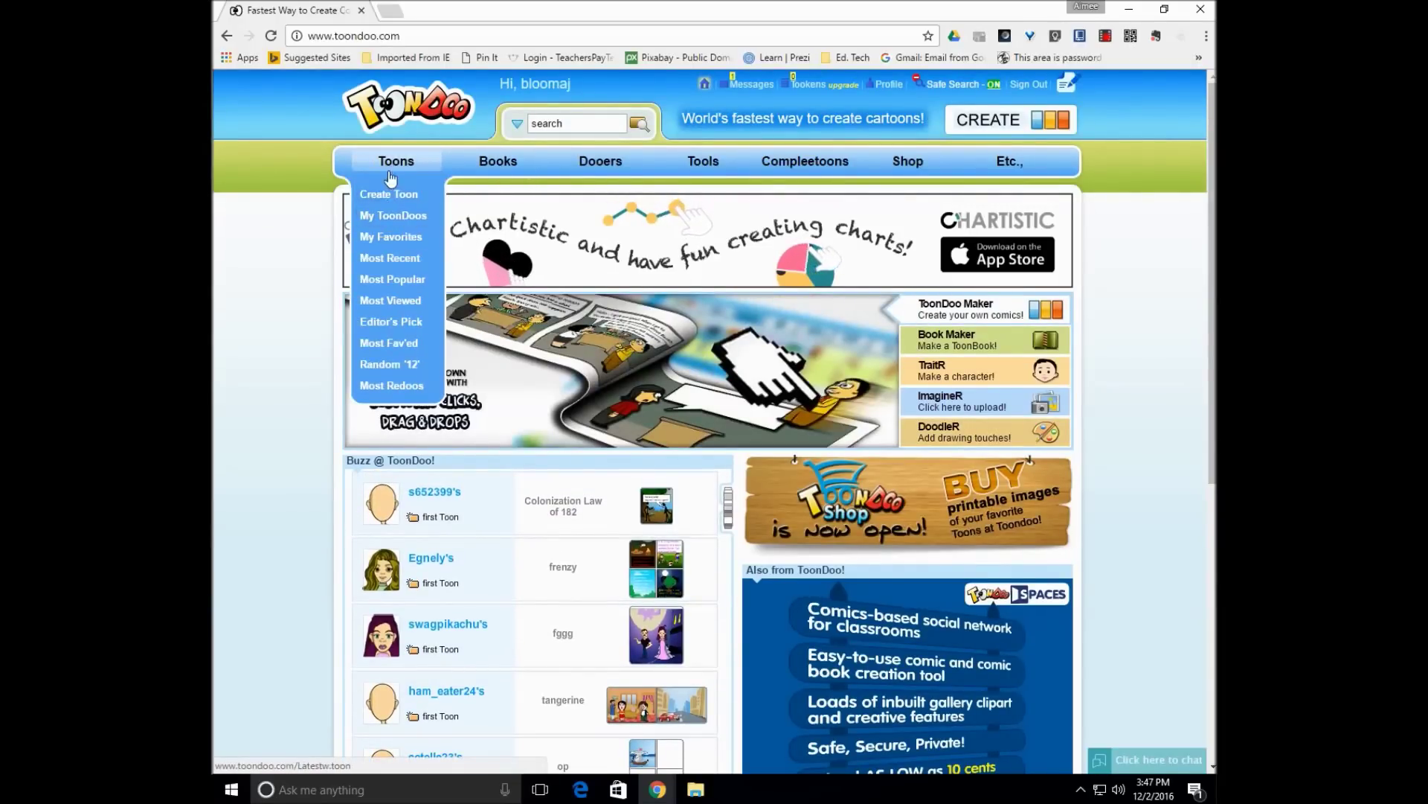
click(371, 217)
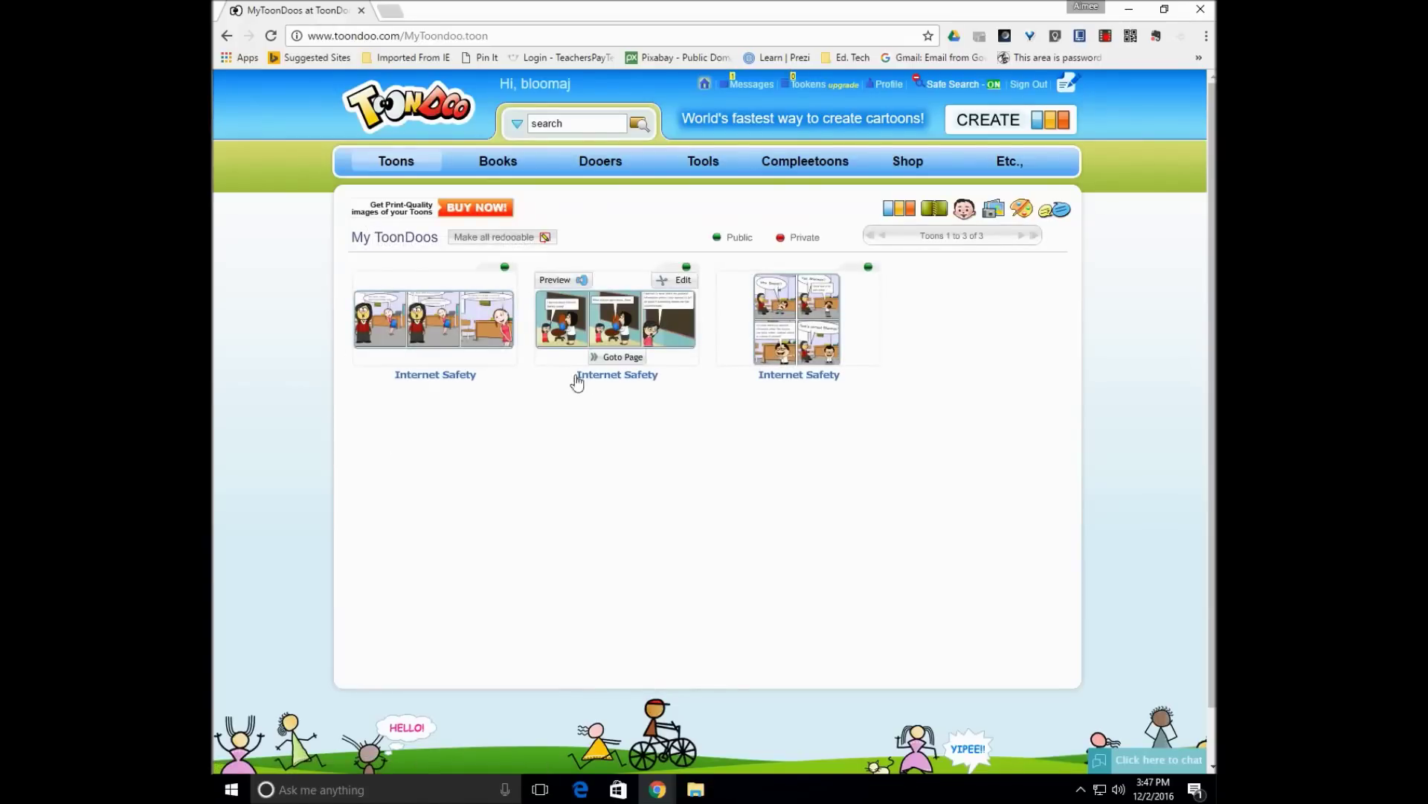
- Look over the three Internet Safety toons listed in My ToonDoos
mouse_move(831, 360)
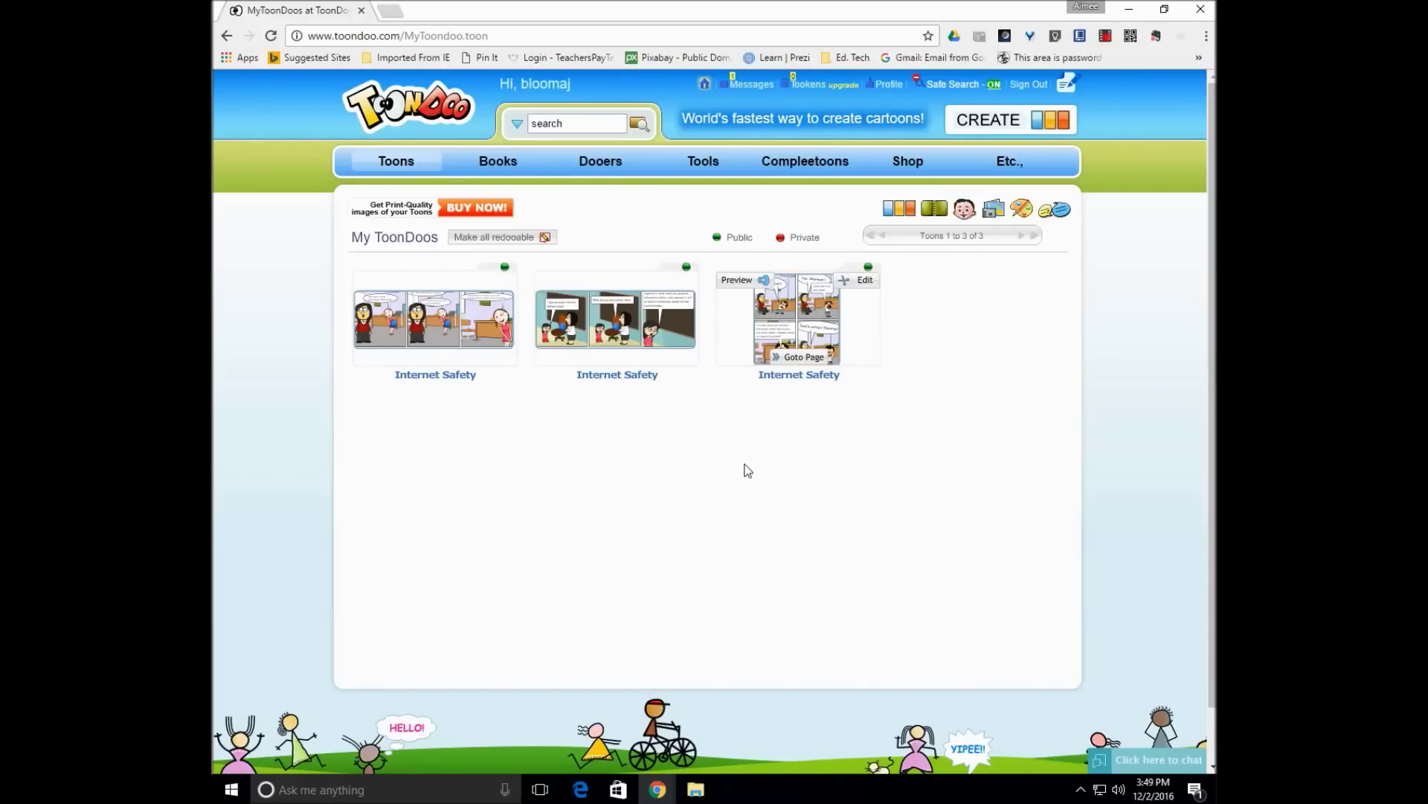
mouse_move(399, 392)
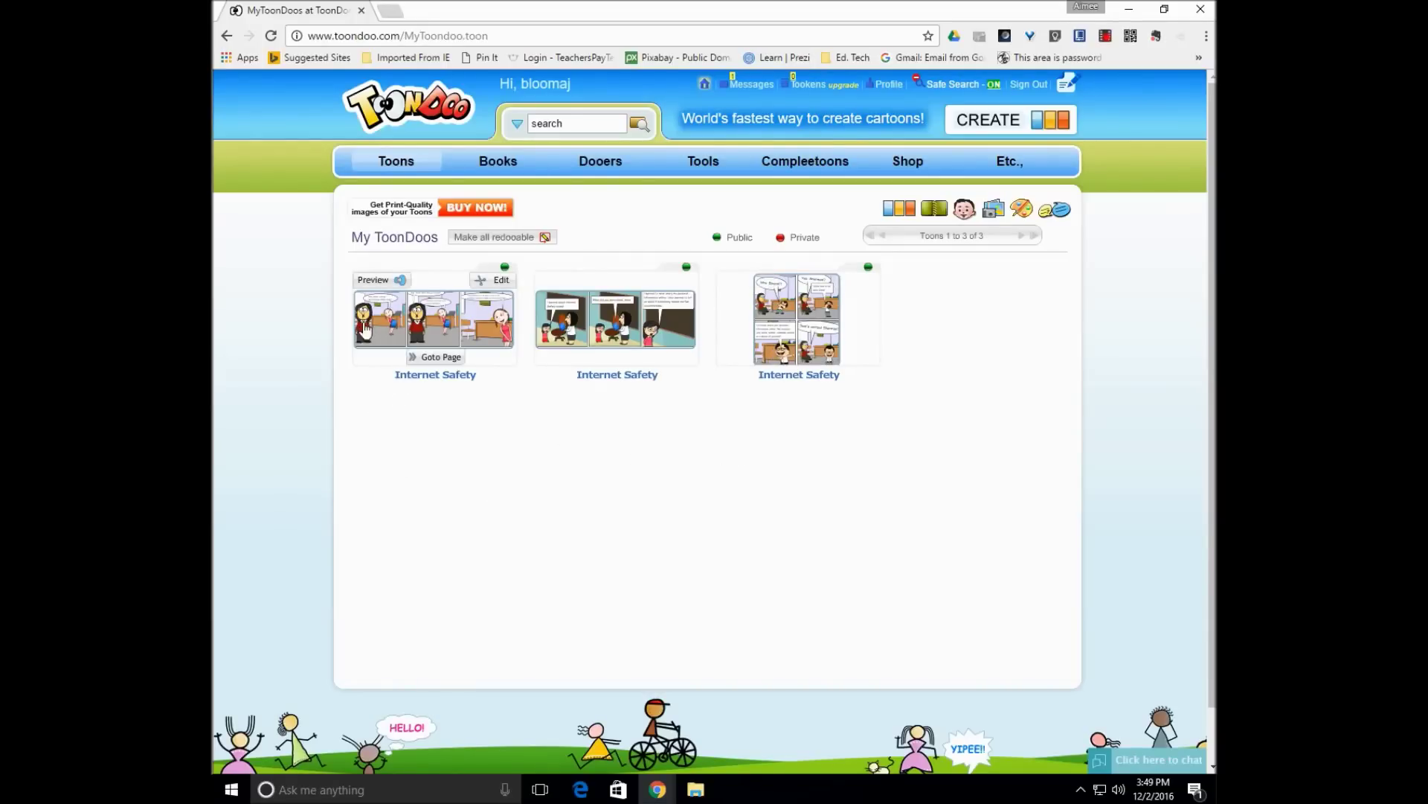
- Copy the embed code from the first Internet Safety toon's preview, then close the preview
click(400, 283)
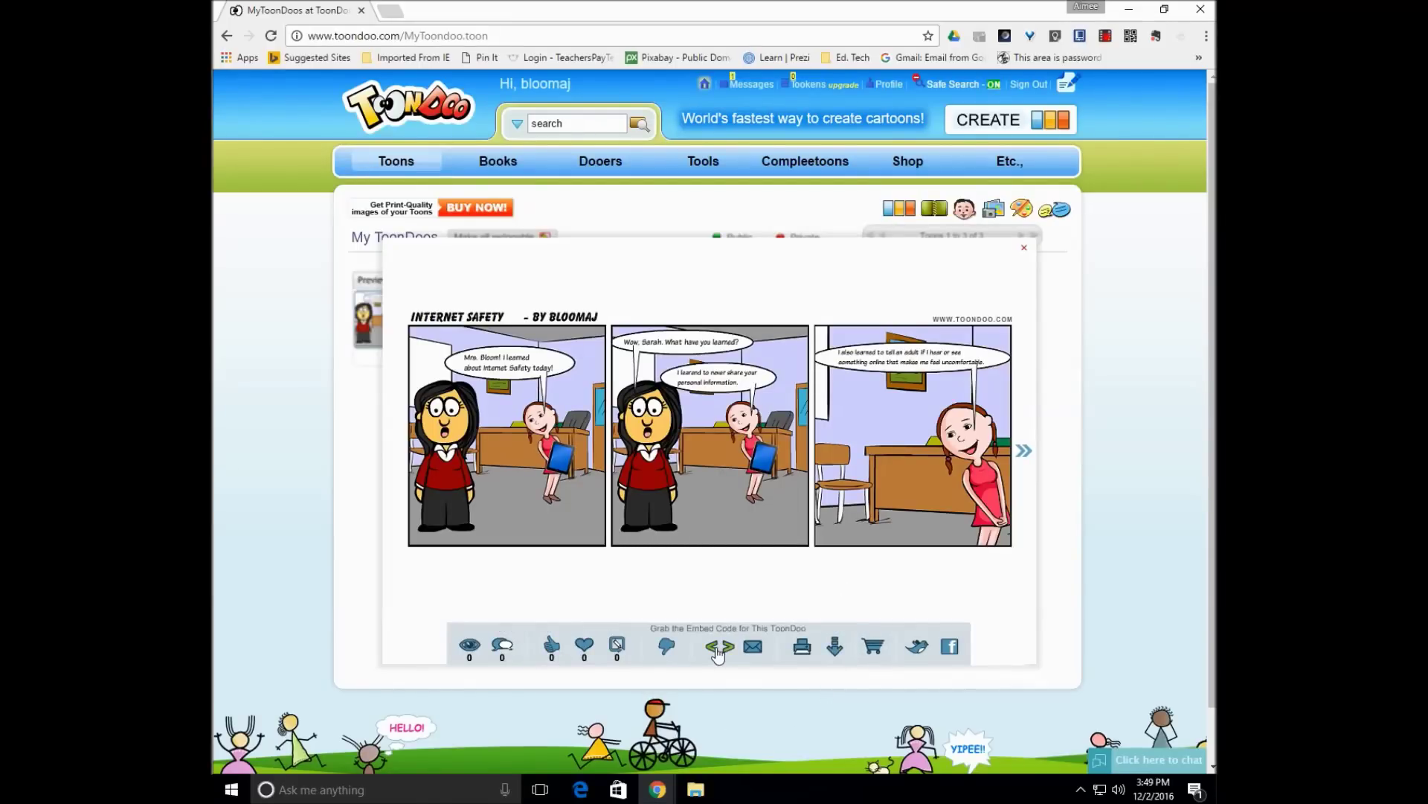
click(720, 645)
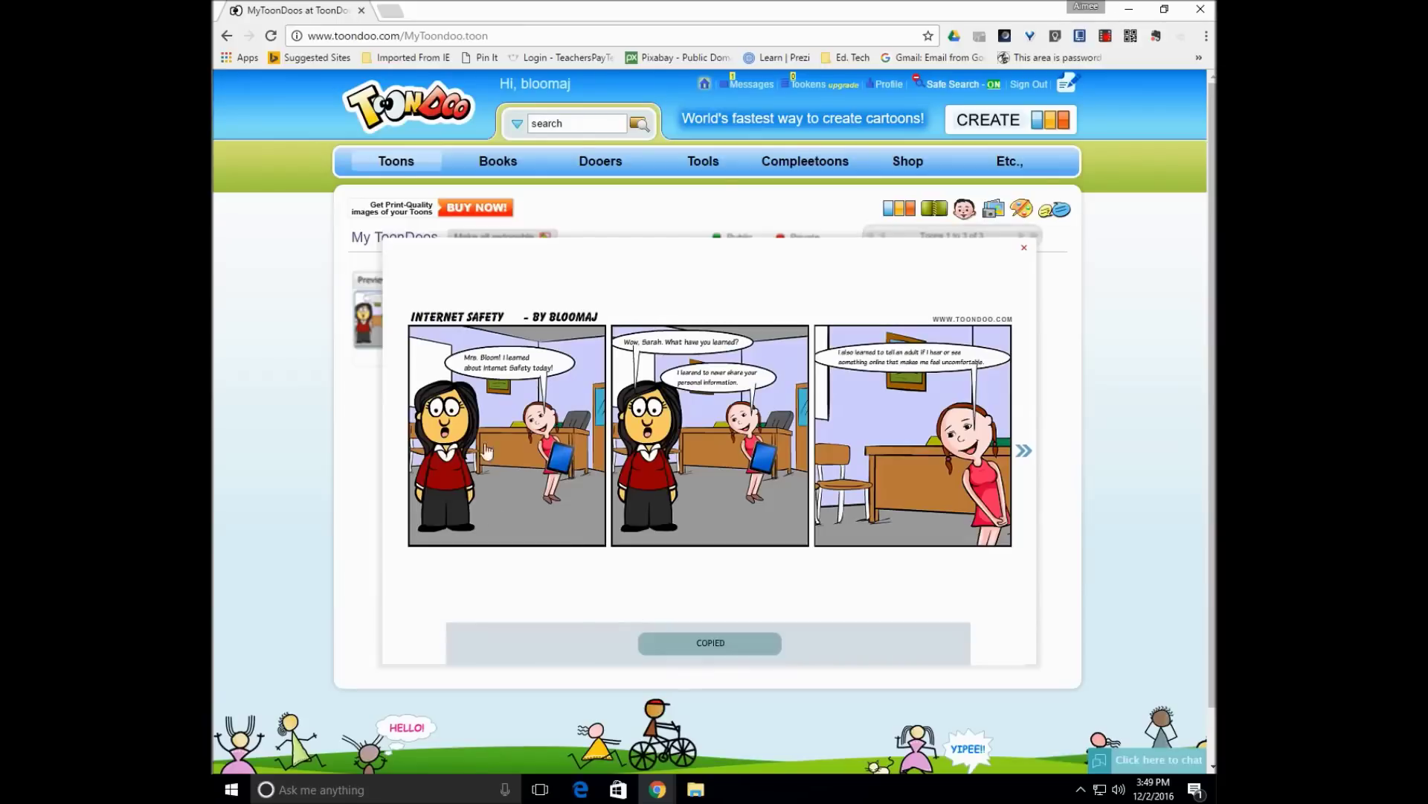
key(Escape)
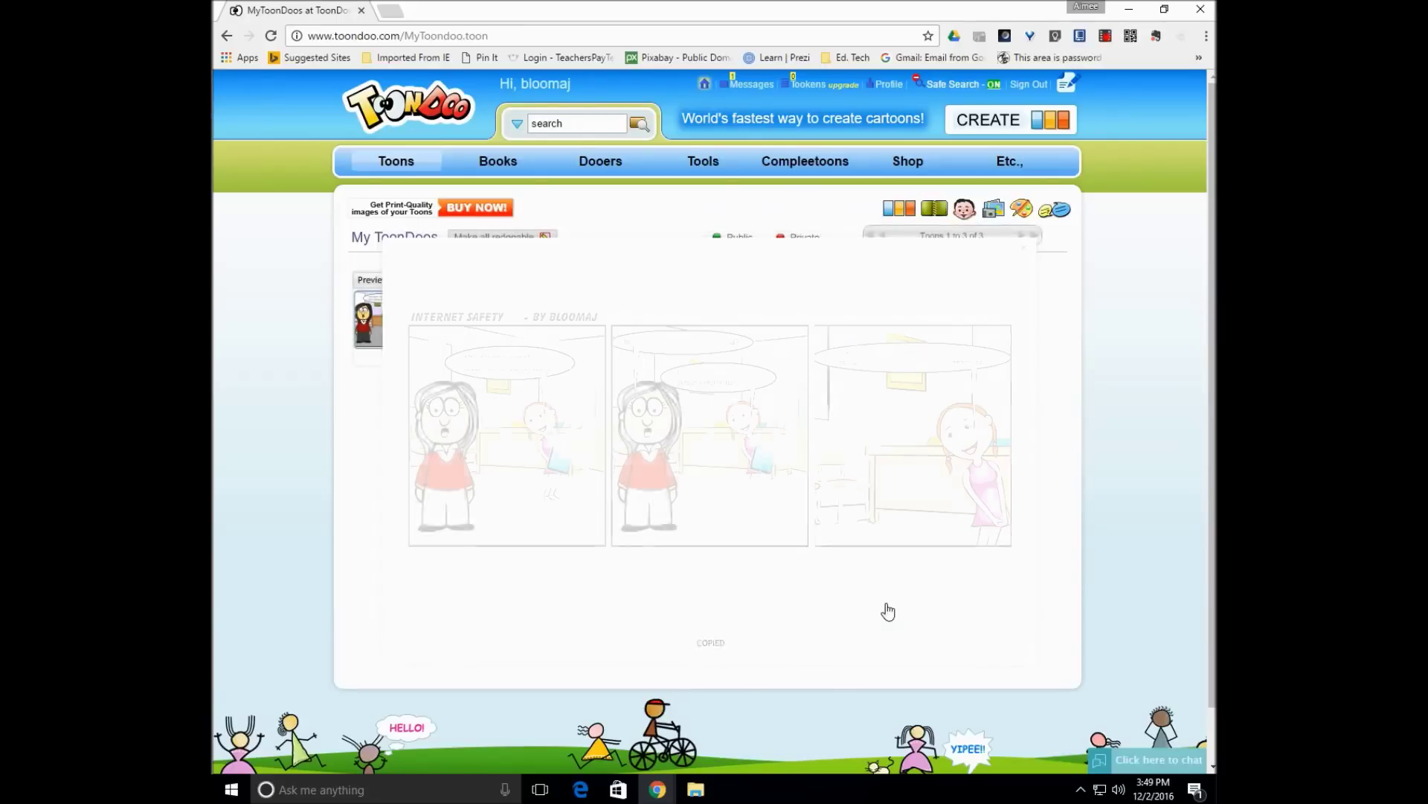
click(374, 281)
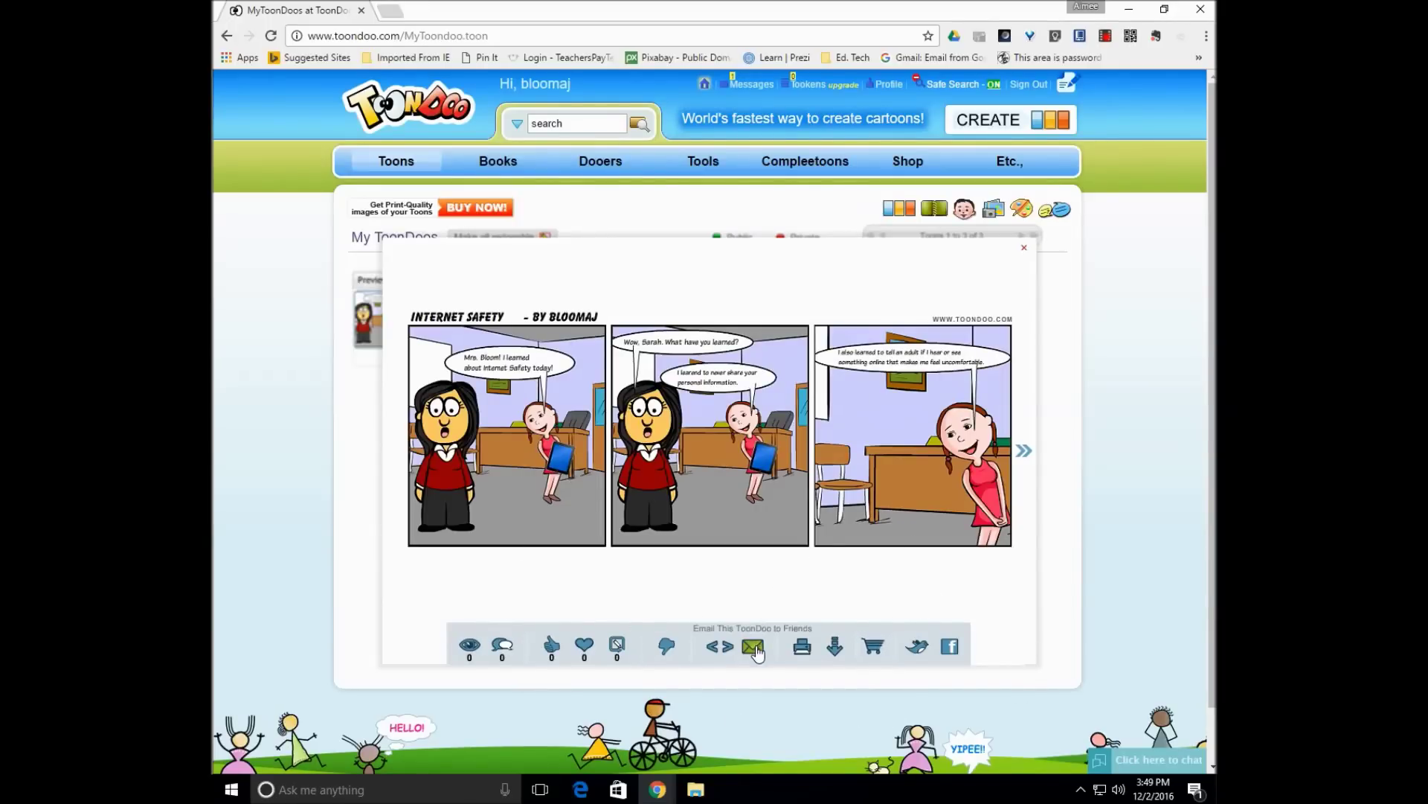
click(1023, 250)
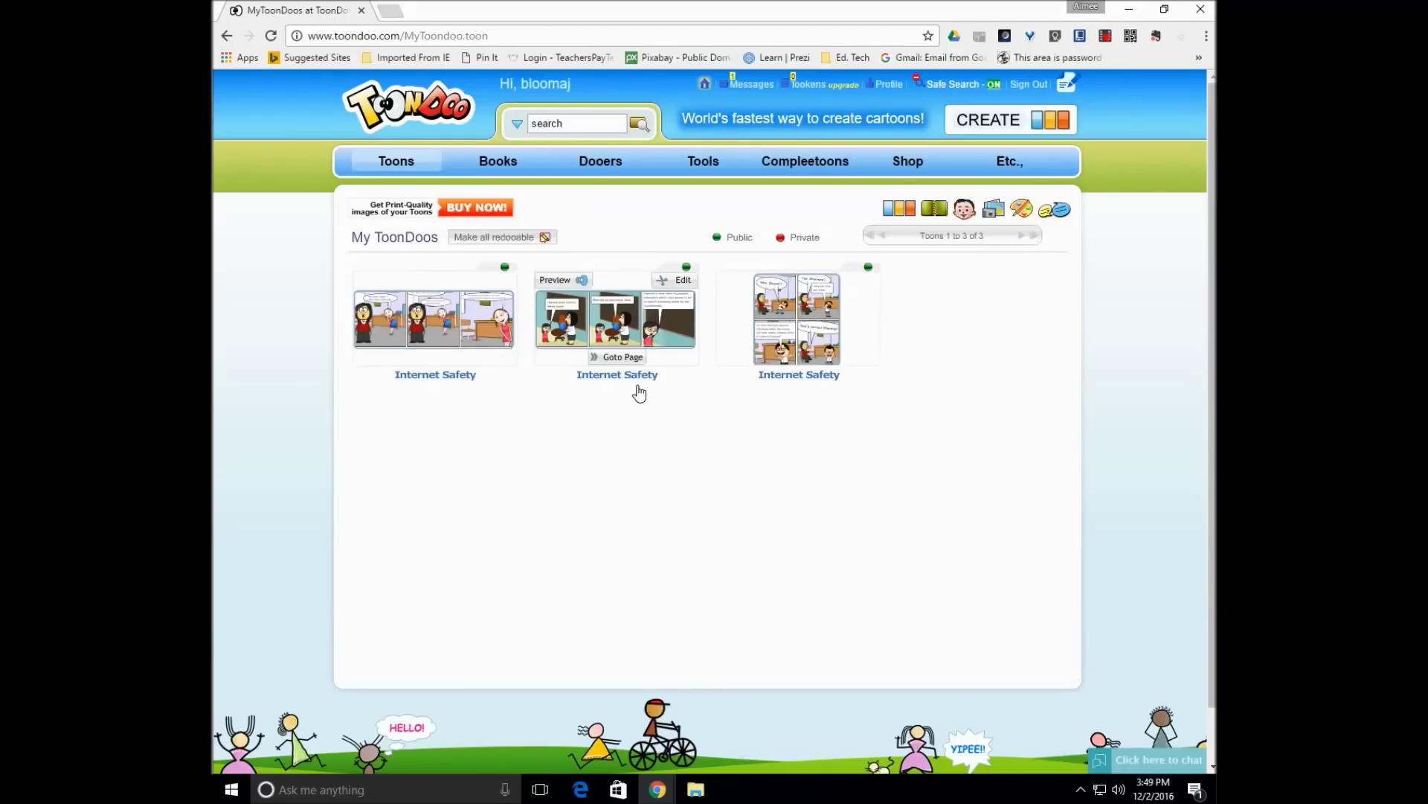
- Preview the third Internet Safety toon, close it, and sign out of ToonDoo
mouse_move(776, 283)
click(756, 285)
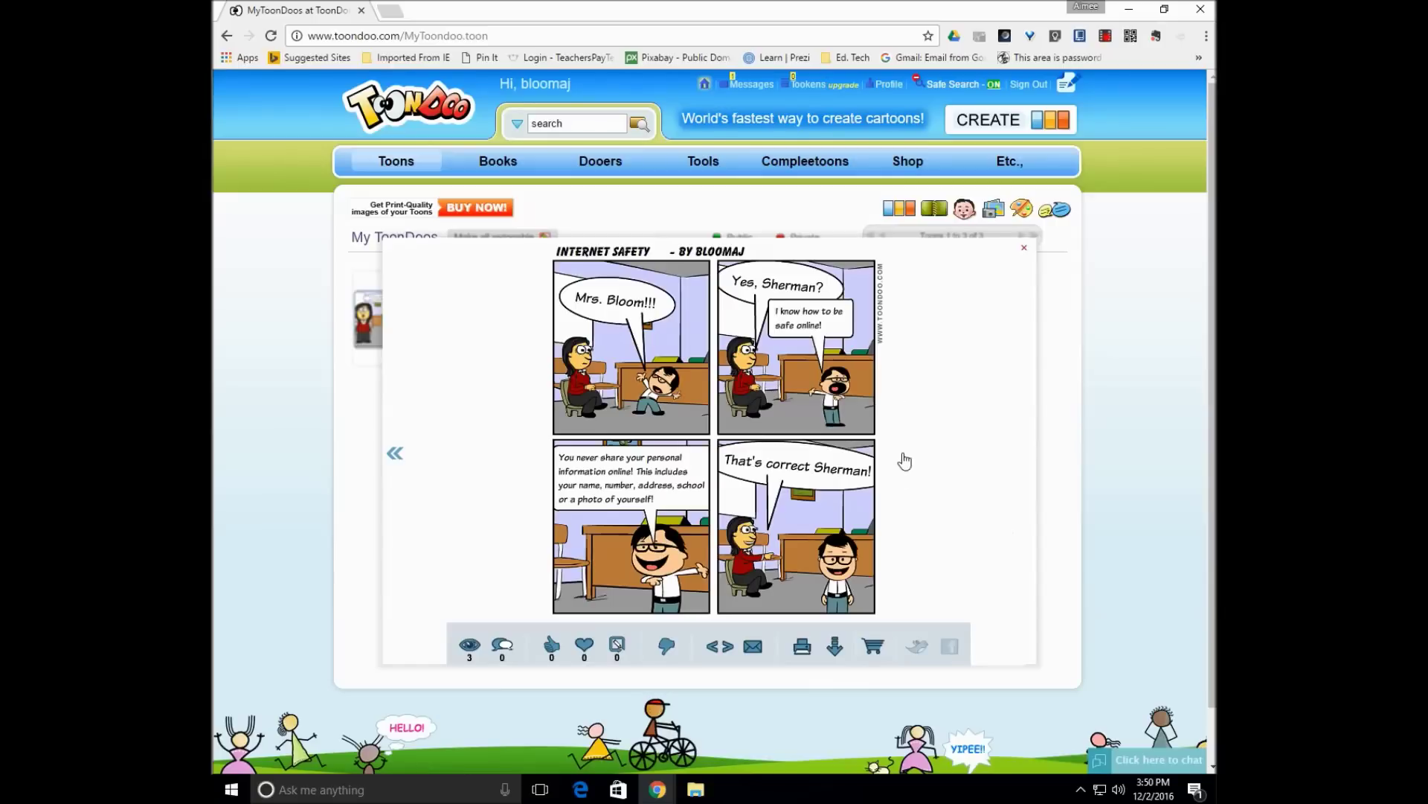
click(1024, 251)
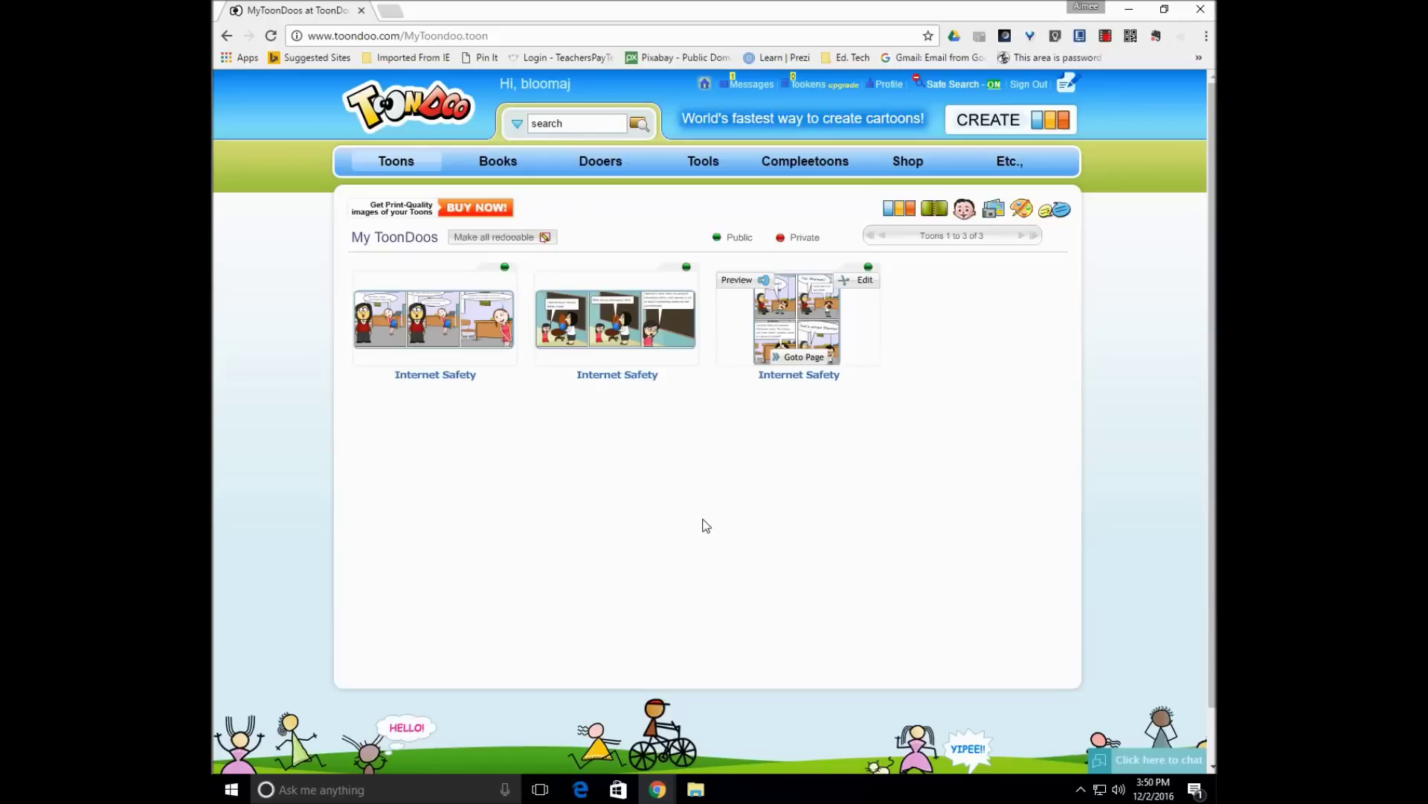
click(1018, 86)
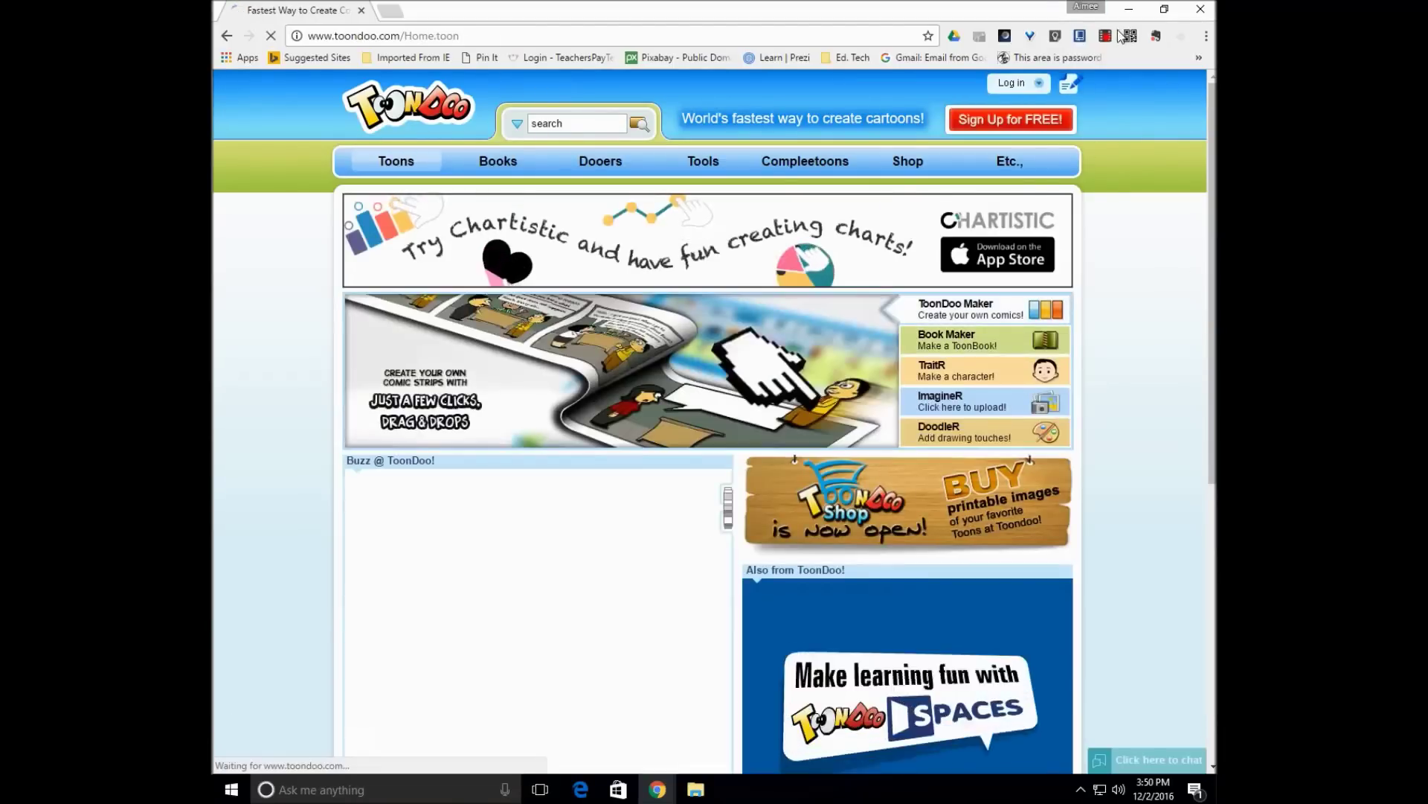
- Lock a character in place and mirror the teacher in panel 2
click(1105, 36)
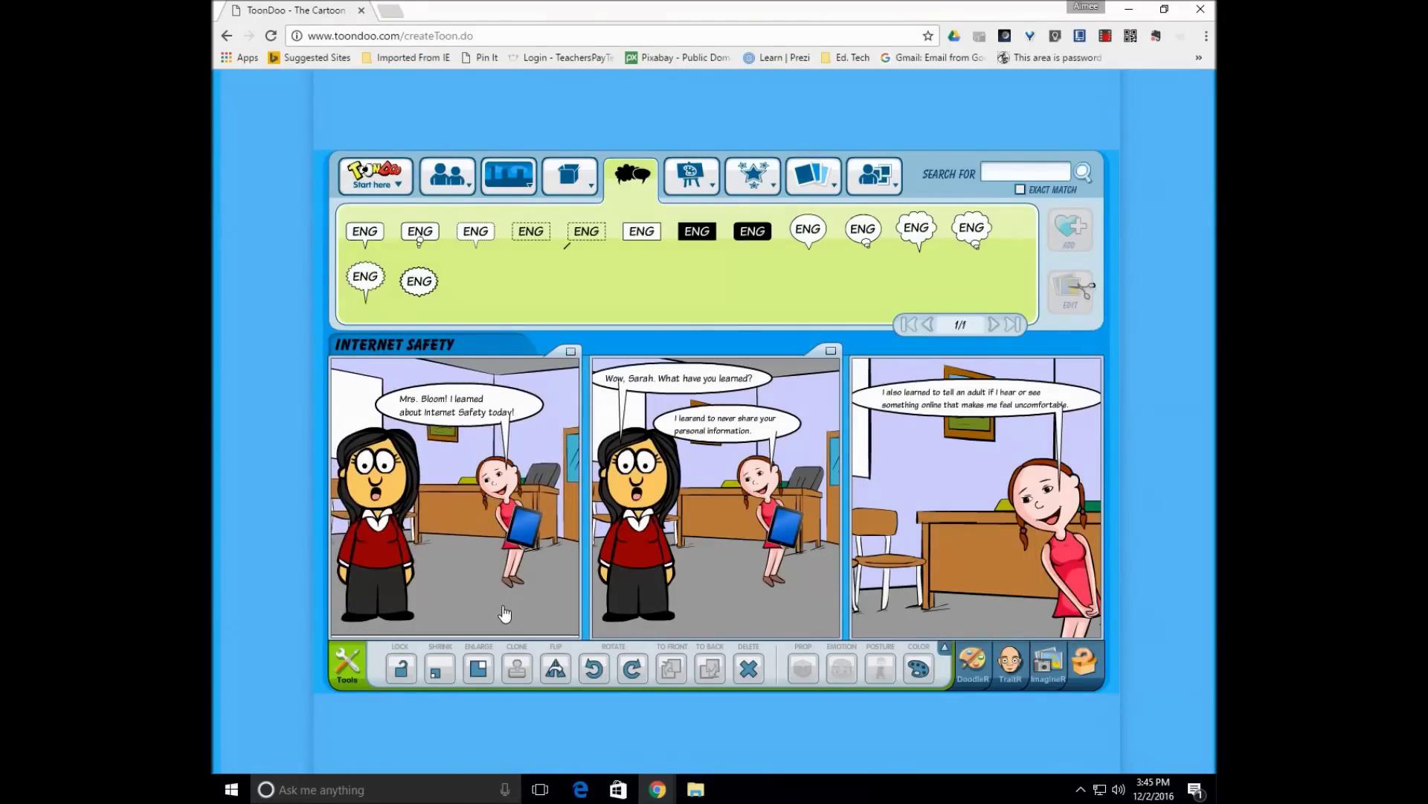
click(397, 673)
click(614, 530)
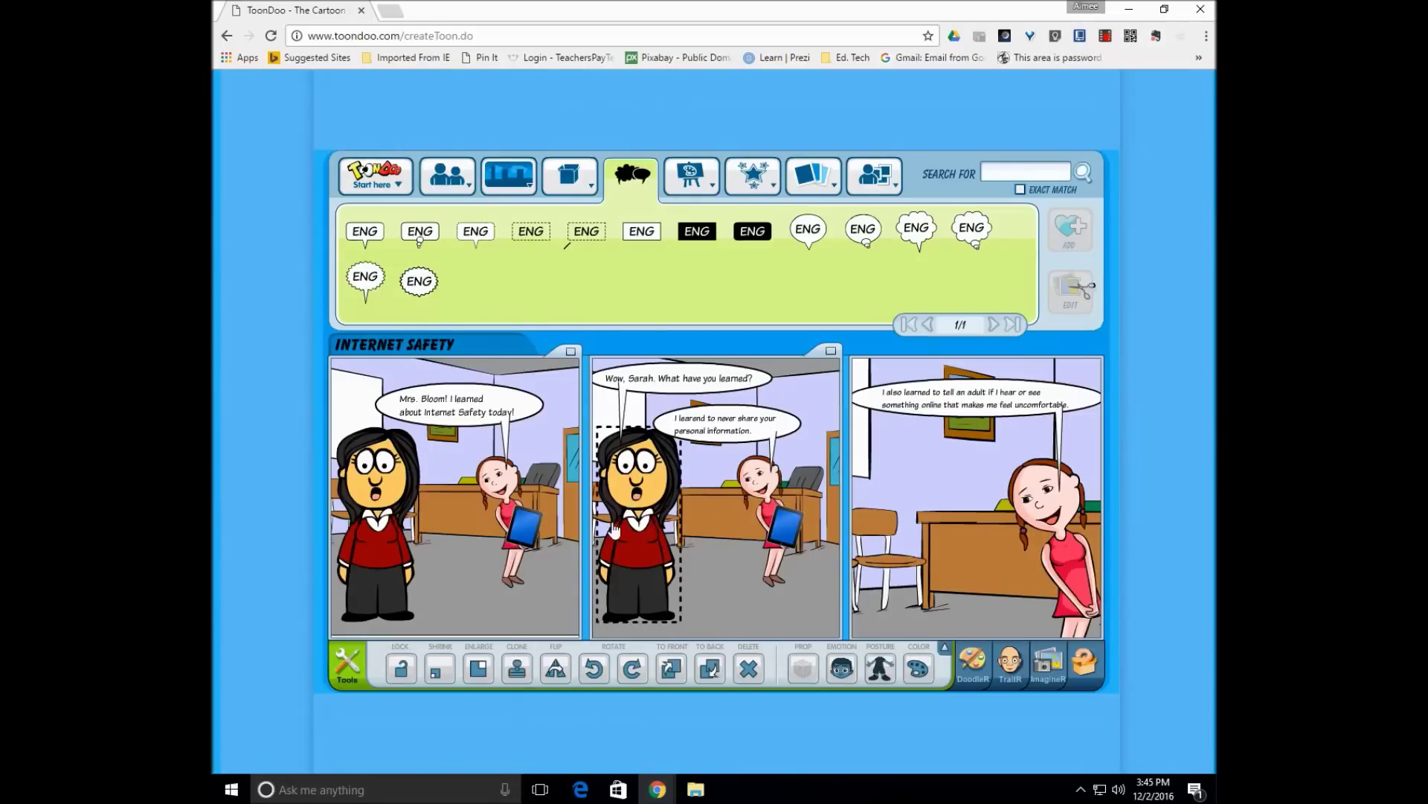
click(555, 669)
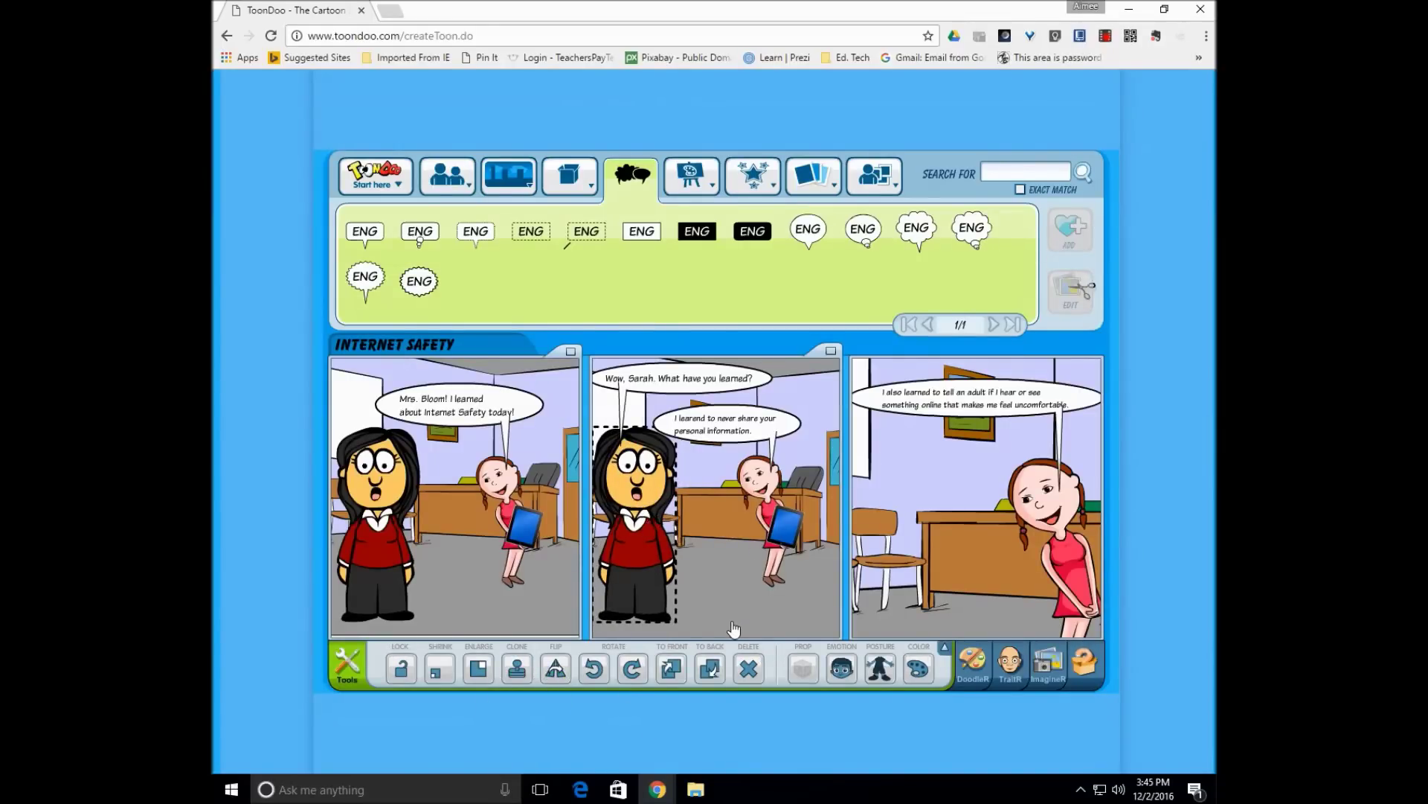
- Raise the girl's tablet slightly in panel 2 and cycle through its prop variants
click(787, 539)
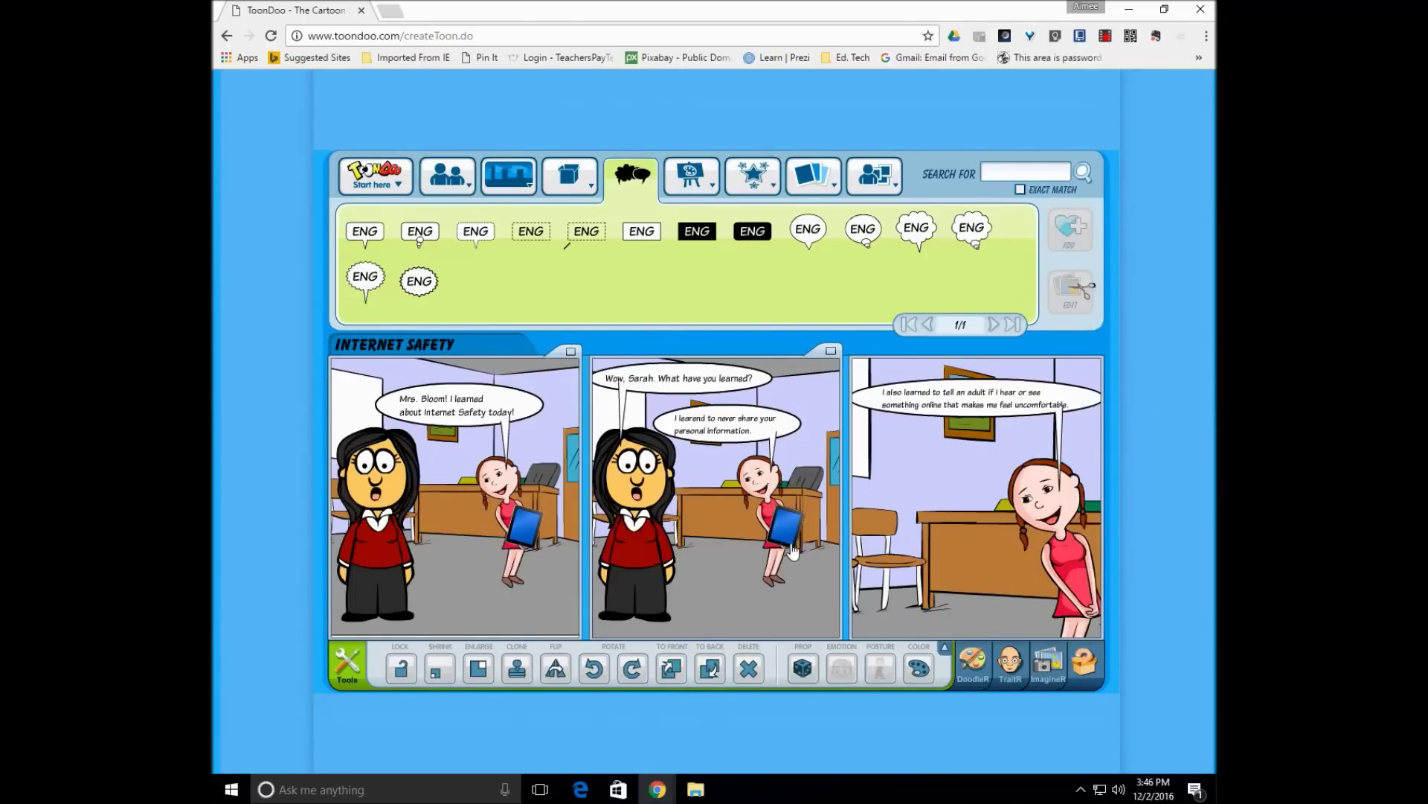
drag(790, 552, 796, 546)
click(802, 668)
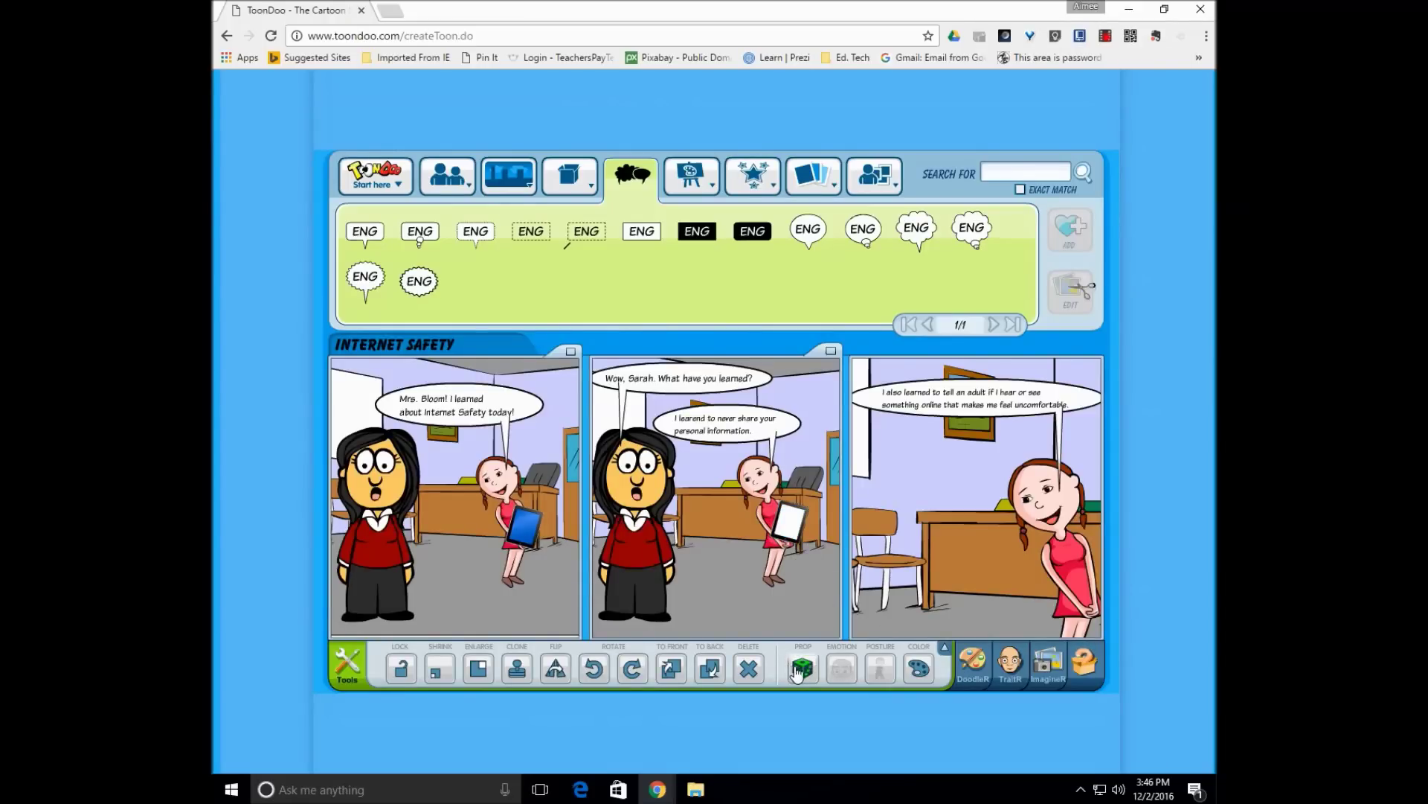
click(799, 672)
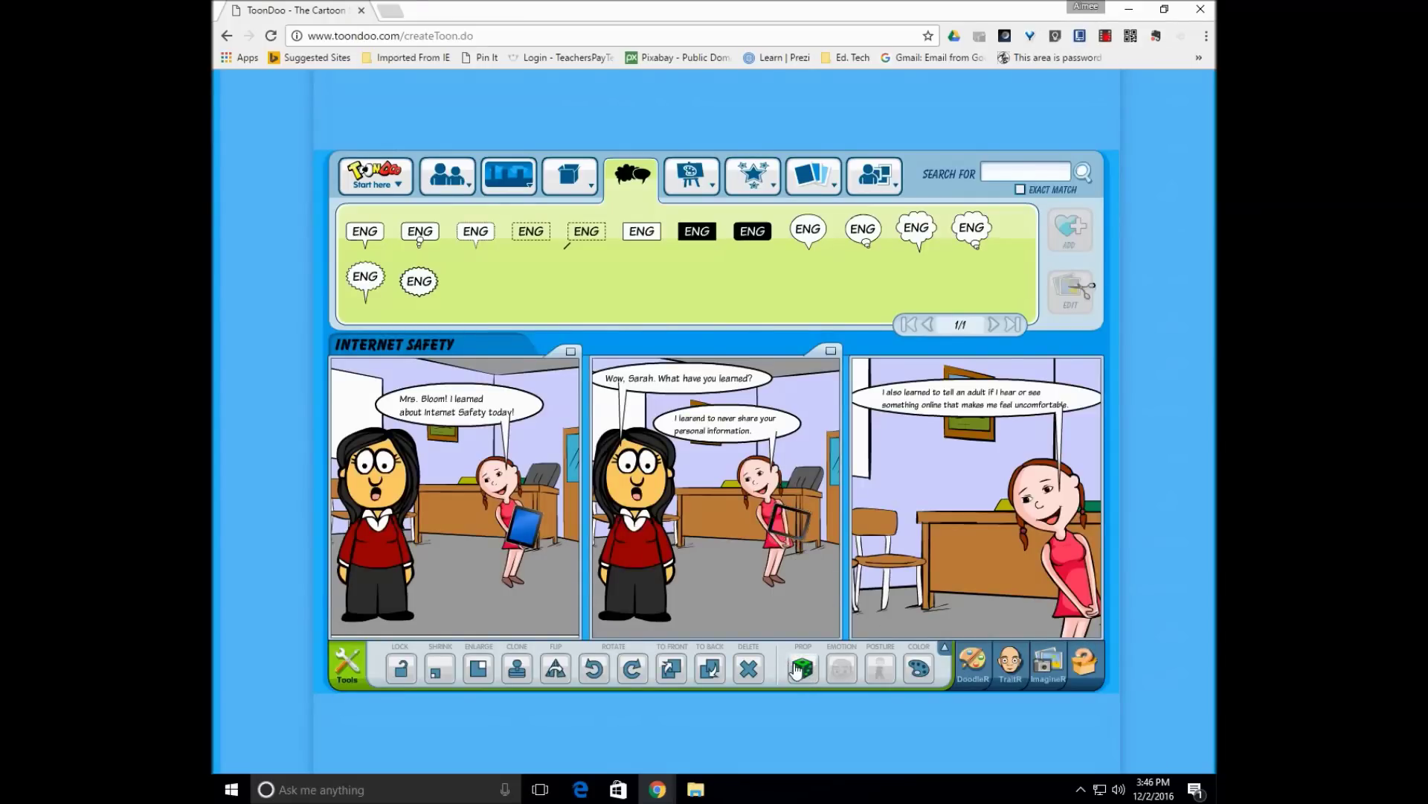